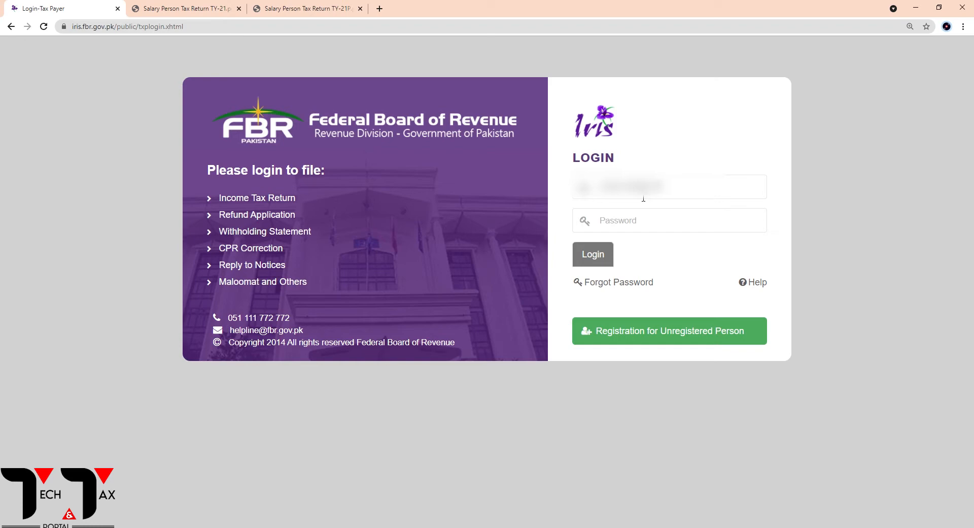
Enter the account password and log in to the Iris taxpayer portal
{"action": "left_click", "coordinate": [644, 225]}
{"action": "key", "text": "ctrl+v"}
{"action": "left_click", "coordinate": [591, 258]}
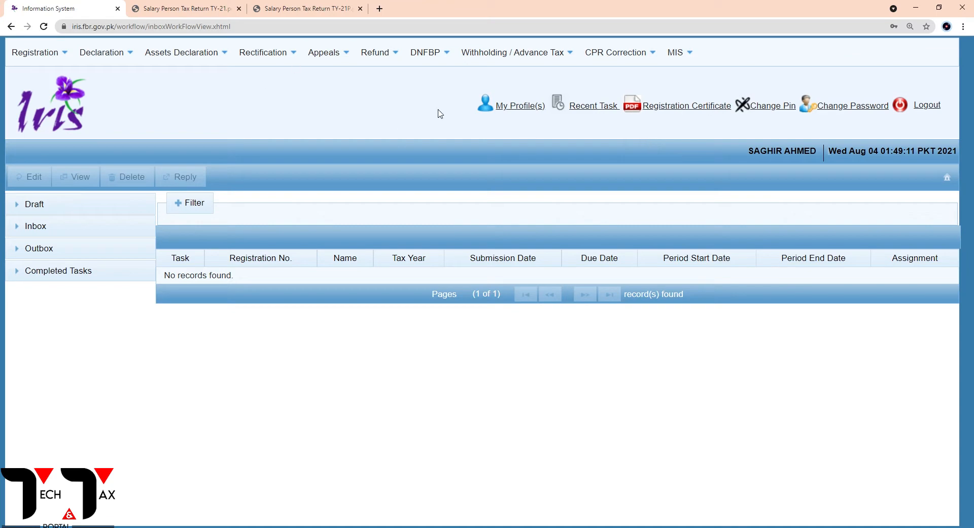
Start an original Salary Return for Individuals in Classic View for tax period 2021, selecting 01-Jul-2020 to 30-Jun-2021
{"action": "left_click", "coordinate": [110, 61]}
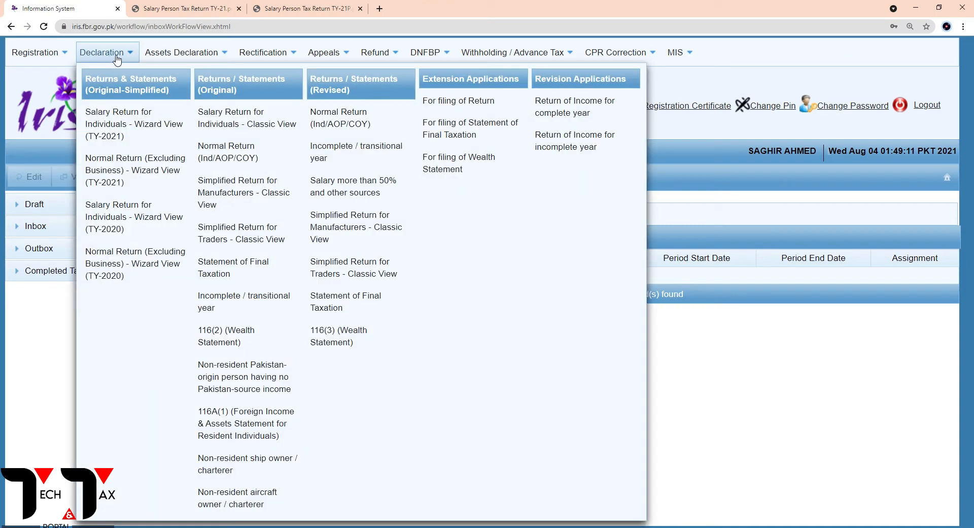
{"action": "left_click", "coordinate": [256, 133]}
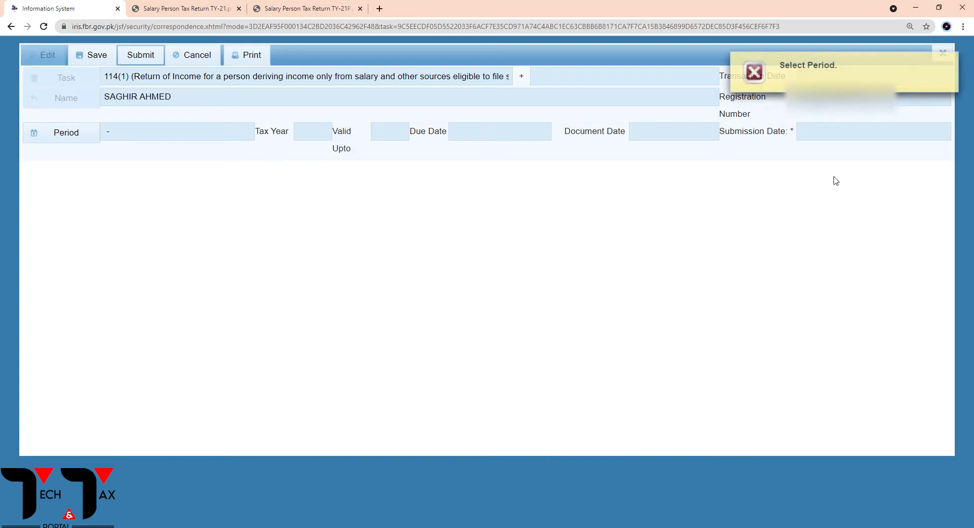
{"action": "left_click", "coordinate": [74, 136]}
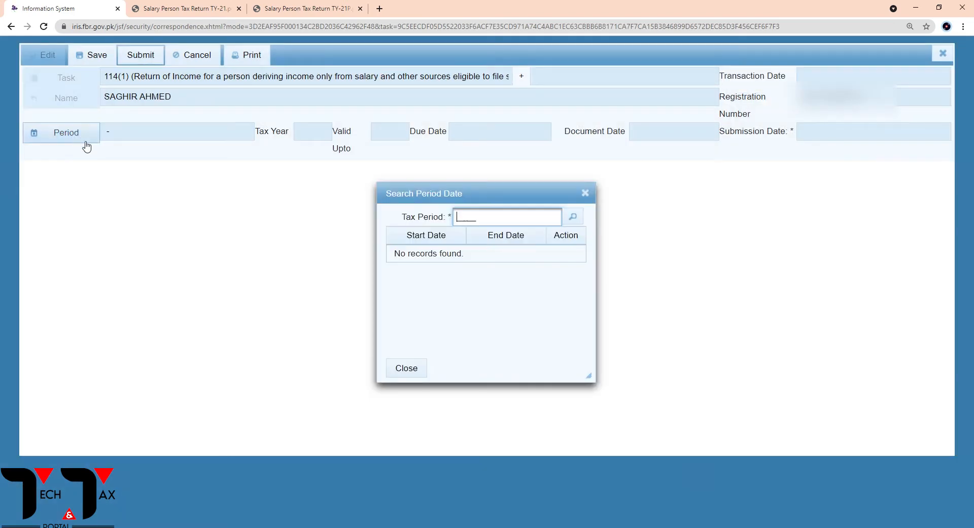
{"action": "type", "text": "2021"}
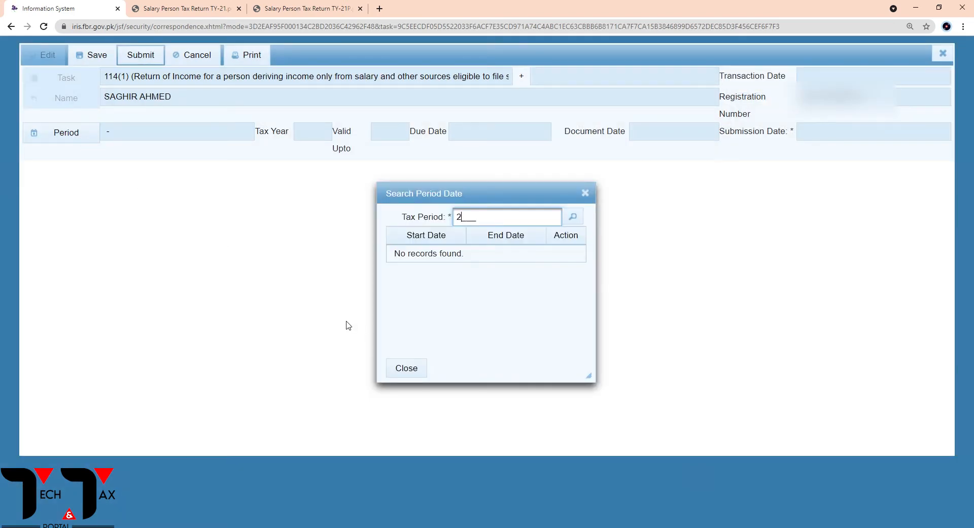
{"action": "left_click", "coordinate": [573, 217]}
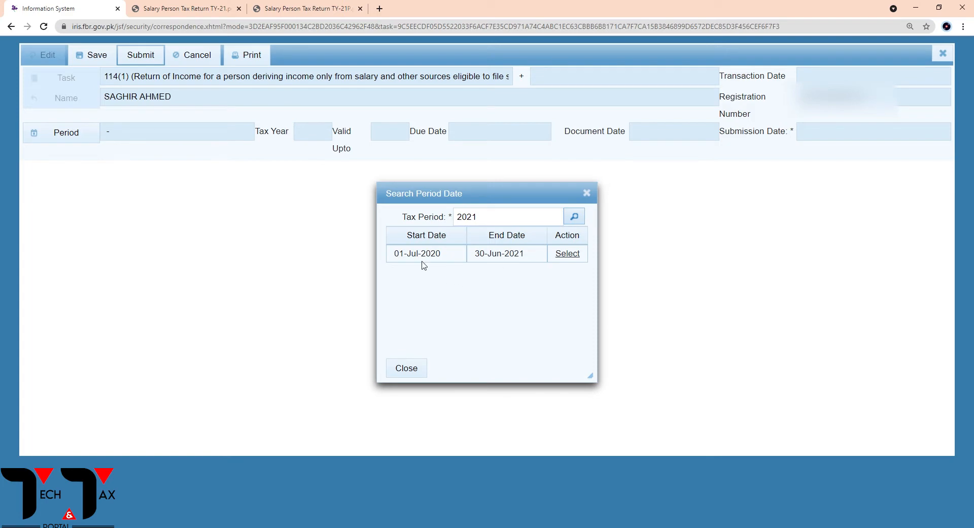
{"action": "left_click", "coordinate": [566, 256]}
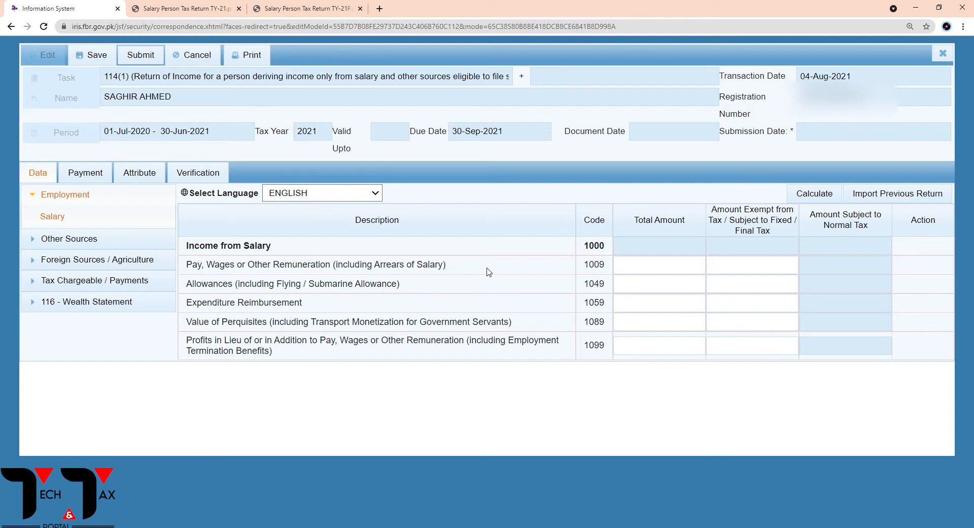
Open the Salary section under Employment and examine the row for Pay, Wages or Other Remuneration
{"action": "left_click", "coordinate": [38, 198]}
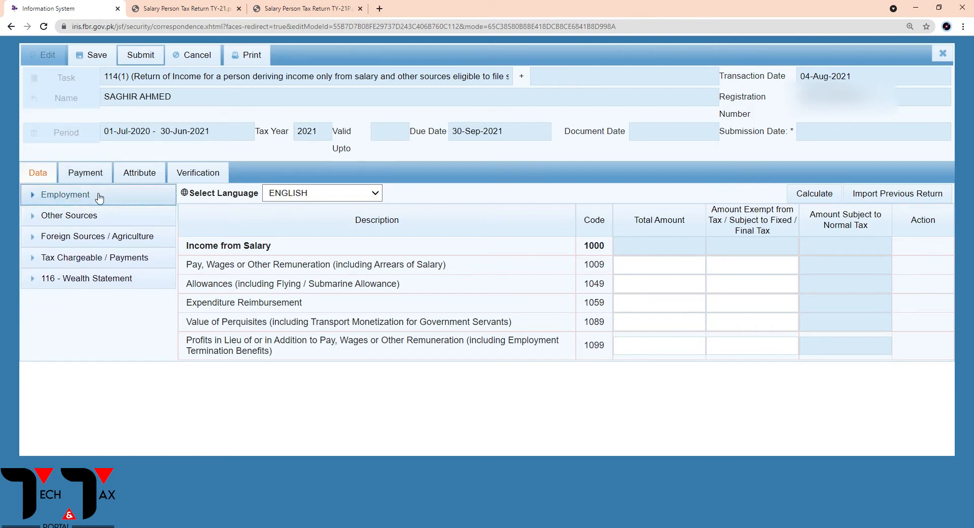
{"action": "left_click", "coordinate": [38, 199]}
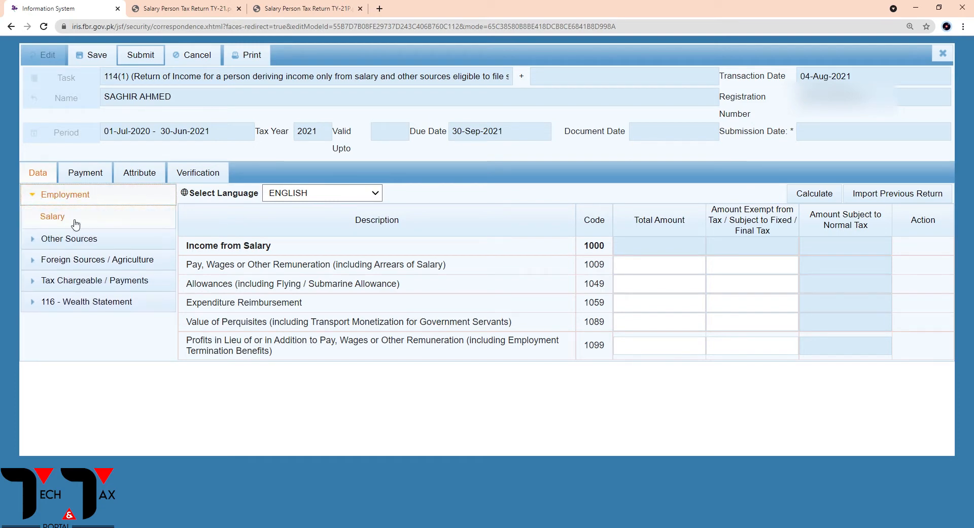
{"action": "left_click", "coordinate": [61, 221]}
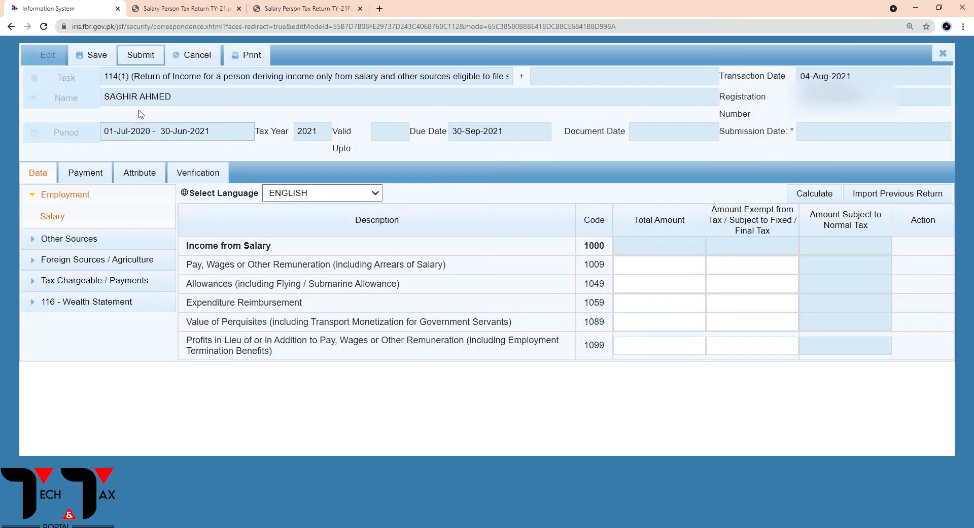
{"action": "left_click_drag", "start_coordinate": [192, 264], "coordinate": [350, 265]}
{"action": "left_click", "coordinate": [288, 280]}
{"action": "left_click", "coordinate": [661, 270]}
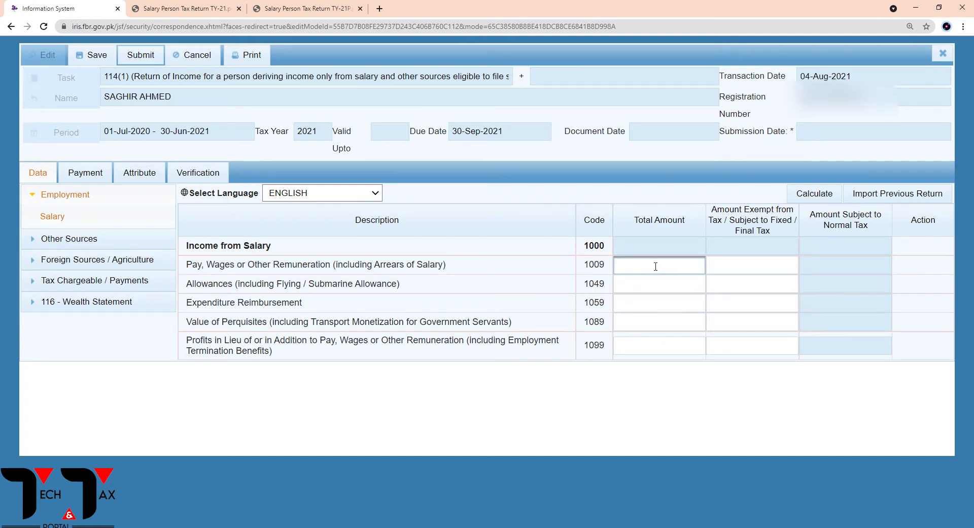
{"action": "left_click", "coordinate": [577, 171]}
Switch to Salary Person Tax Return TY-21.pdf and examine the Salary Income table's yearly salary, taxable salary and annual income tax
{"action": "left_click", "coordinate": [343, 9]}
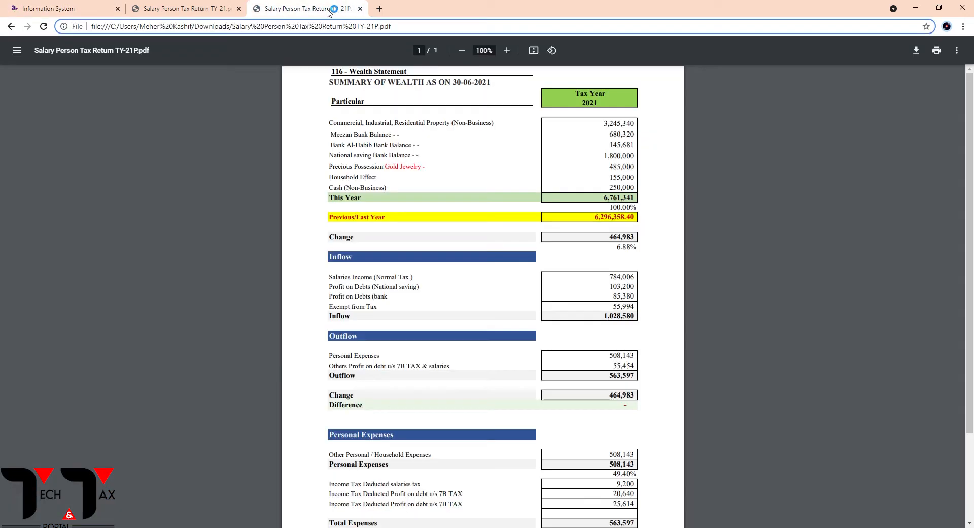
{"action": "left_click", "coordinate": [218, 9]}
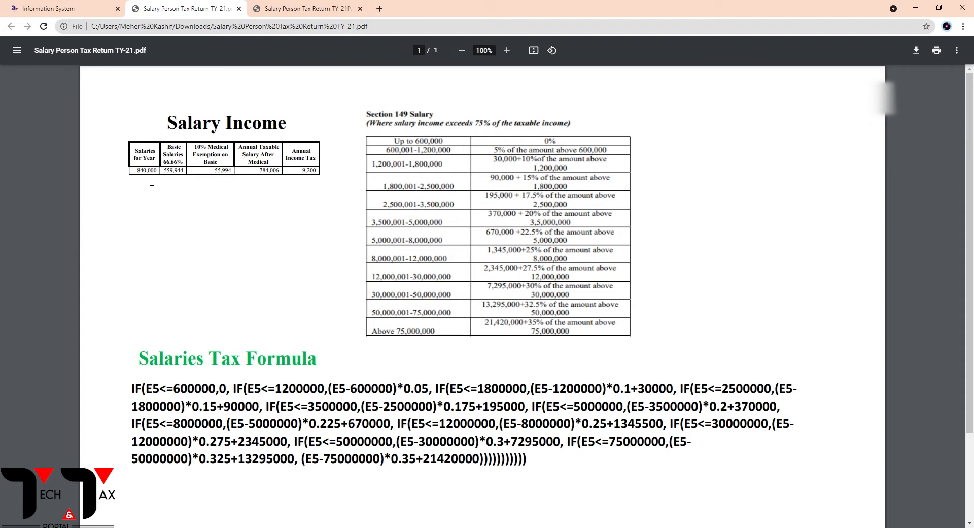
{"action": "left_click", "coordinate": [506, 50]}
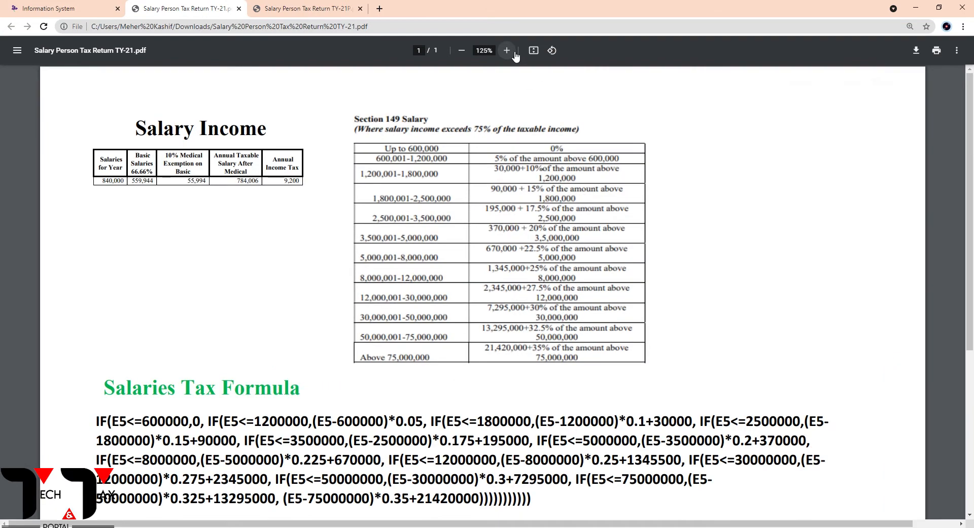
{"action": "left_click", "coordinate": [506, 50]}
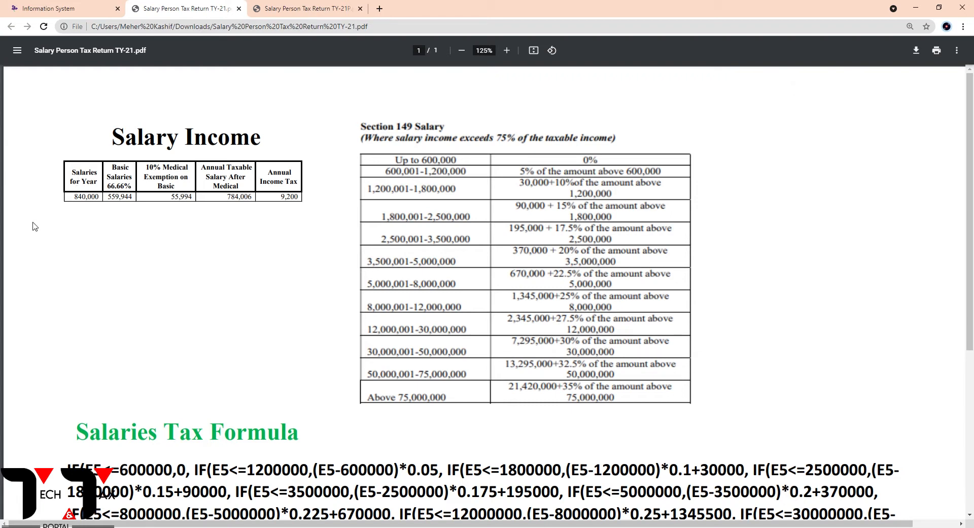
{"action": "left_click_drag", "start_coordinate": [75, 198], "coordinate": [104, 202]}
{"action": "left_click", "coordinate": [108, 212]}
{"action": "left_click_drag", "start_coordinate": [227, 197], "coordinate": [247, 204]}
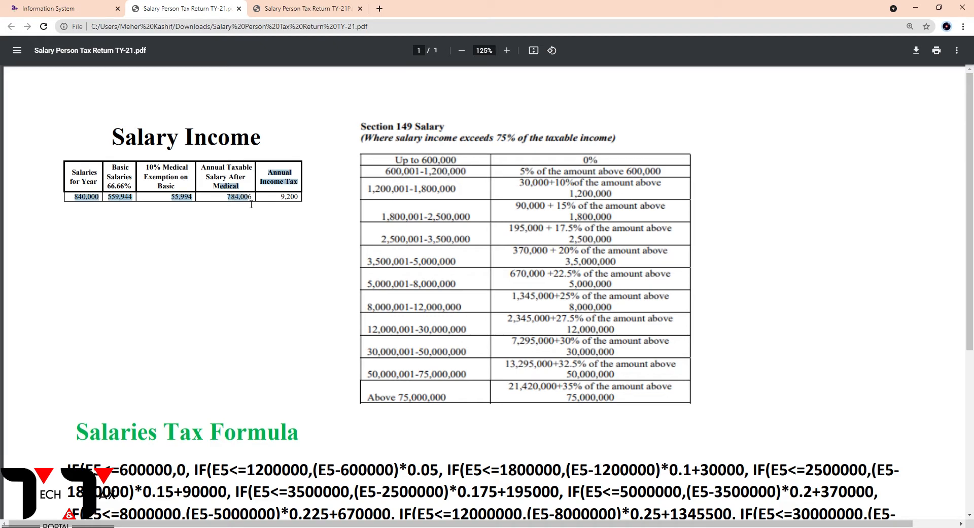
{"action": "left_click", "coordinate": [243, 205]}
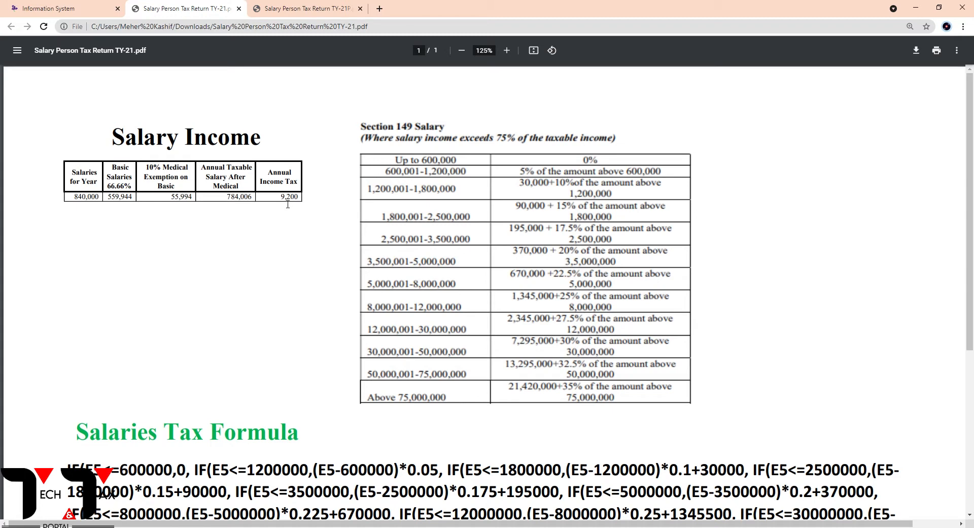
{"action": "left_click_drag", "start_coordinate": [281, 197], "coordinate": [294, 204]}
{"action": "left_click", "coordinate": [283, 219]}
Examine the salary tax slabs and the full Salaries Tax Formula in the PDF
{"action": "scroll", "coordinate": [335, 241], "scroll_direction": "down", "scroll_amount": 5}
{"action": "scroll", "coordinate": [334, 241], "scroll_direction": "up", "scroll_amount": 4}
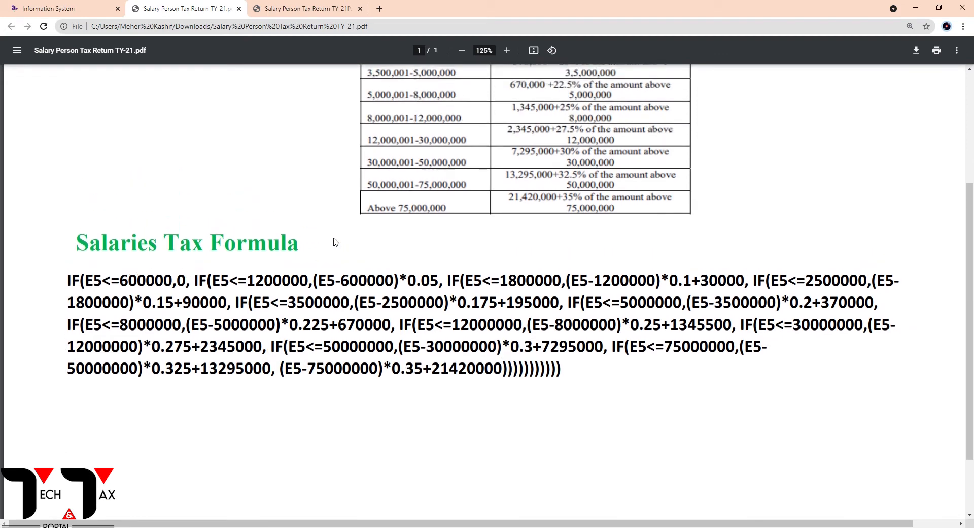
{"action": "scroll", "coordinate": [285, 204], "scroll_direction": "down", "scroll_amount": 1}
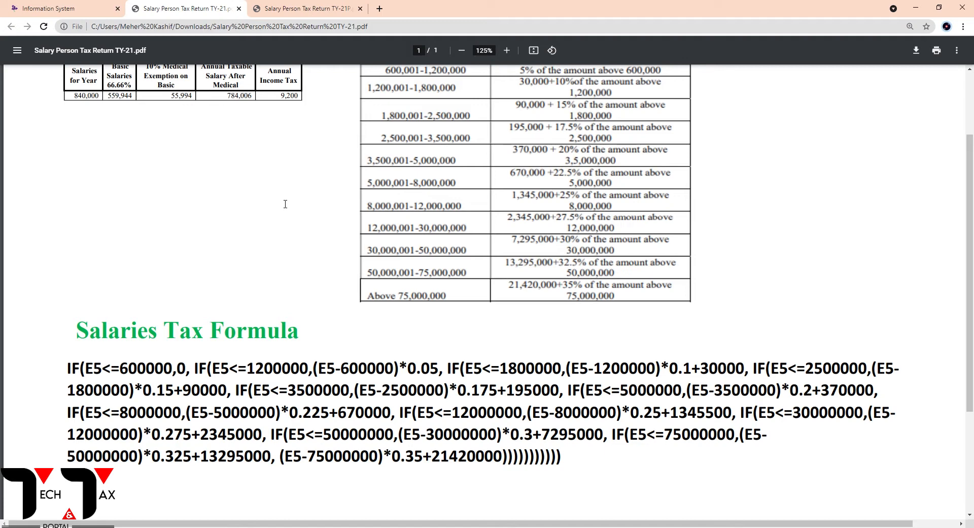
{"action": "left_click_drag", "start_coordinate": [562, 457], "coordinate": [68, 367]}
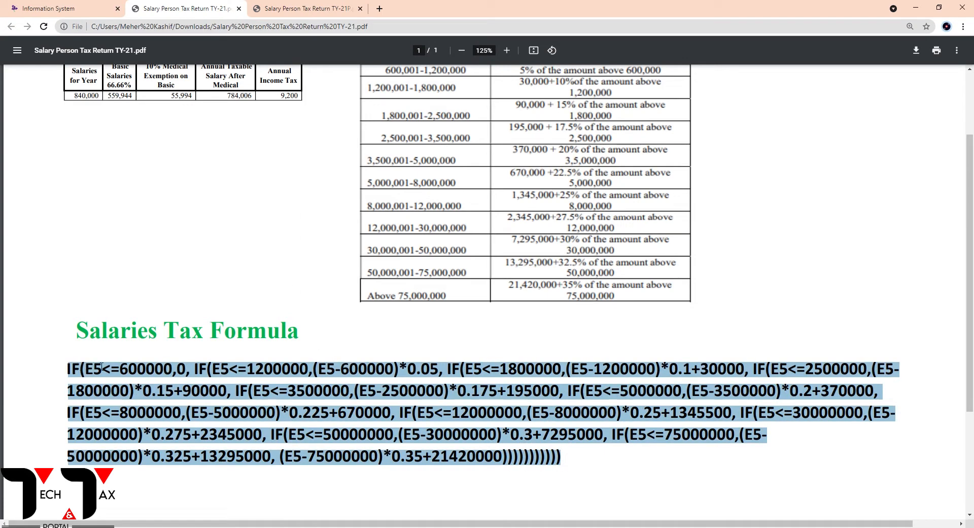
{"action": "left_click", "coordinate": [257, 315]}
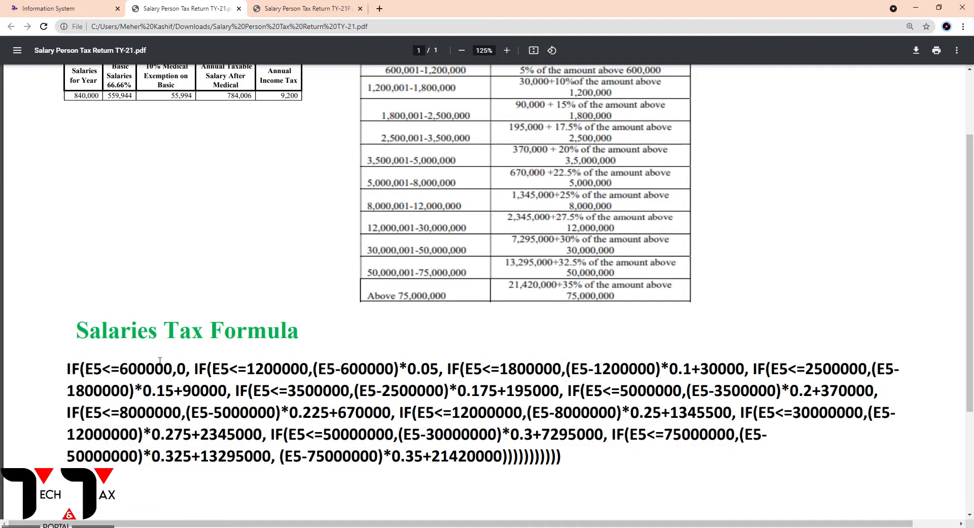
{"action": "scroll", "coordinate": [226, 259], "scroll_direction": "up", "scroll_amount": 1}
{"action": "scroll", "coordinate": [169, 403], "scroll_direction": "down", "scroll_amount": 2}
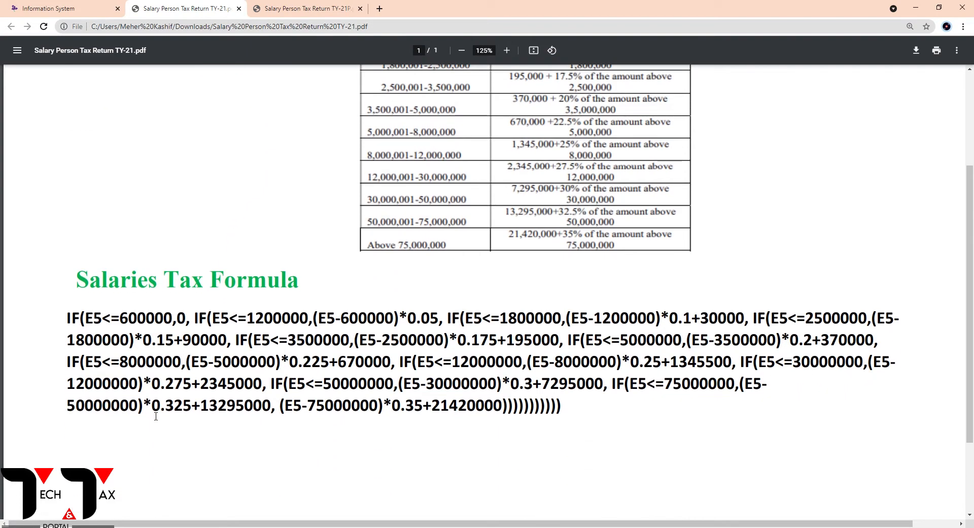
{"action": "scroll", "coordinate": [316, 409], "scroll_direction": "up", "scroll_amount": 3}
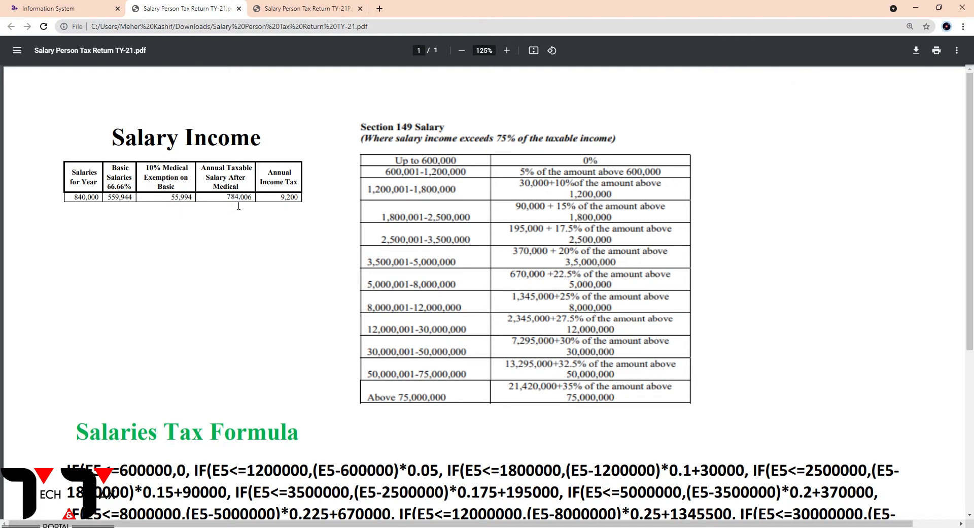
Check the annual taxable salary after medical and the annual income tax in the Salary Income table
{"action": "left_click_drag", "start_coordinate": [226, 198], "coordinate": [241, 203]}
{"action": "left_click", "coordinate": [283, 200]}
{"action": "double_click", "coordinate": [283, 201]}
{"action": "left_click", "coordinate": [290, 209]}
Return to the Iris salary form and enter 840,000 as the total amount for Pay, Wages or Other Remuneration
{"action": "left_click", "coordinate": [71, 9]}
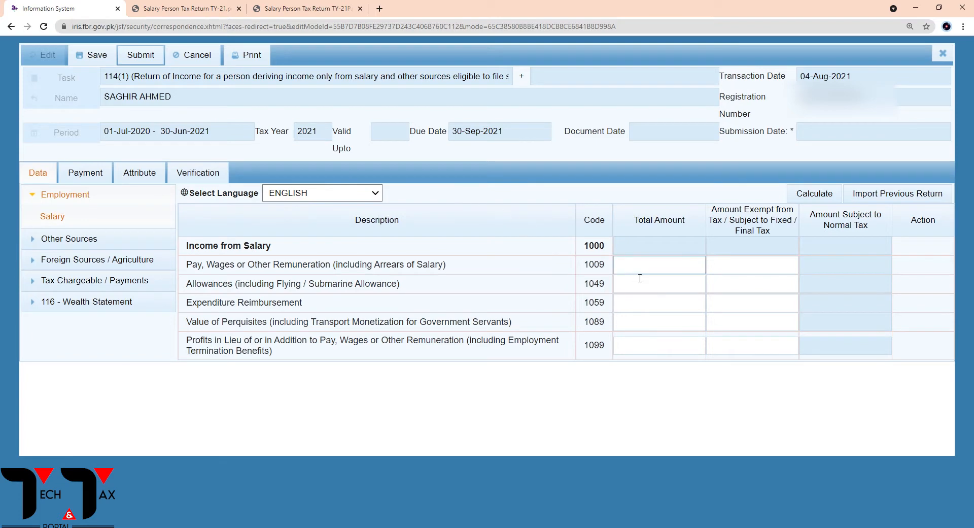
{"action": "left_click", "coordinate": [626, 260]}
{"action": "type", "text": "840000"}
{"action": "key", "text": "Tab"}
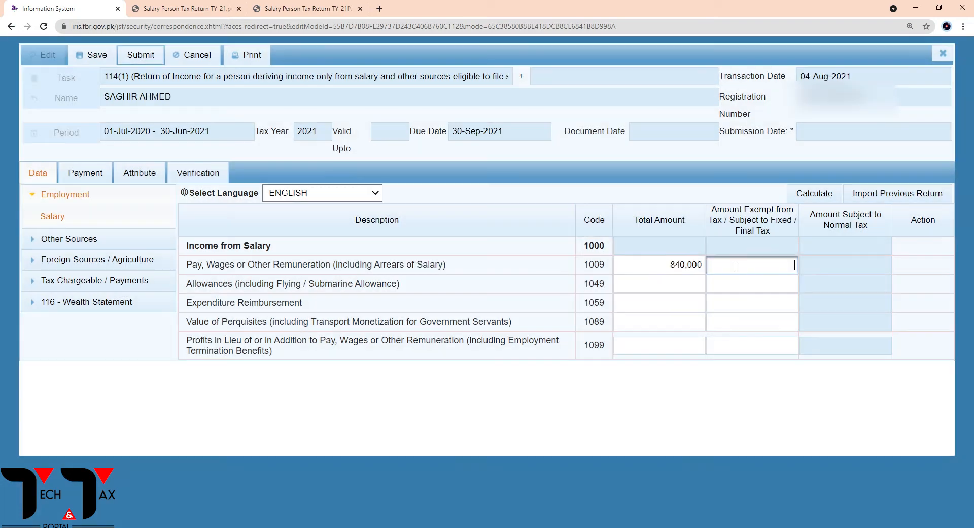
Look up the medical exemption in the PDF, enter 55,994 as the exempt amount for Pay, Wages, and calculate the return
{"action": "left_click", "coordinate": [222, 8]}
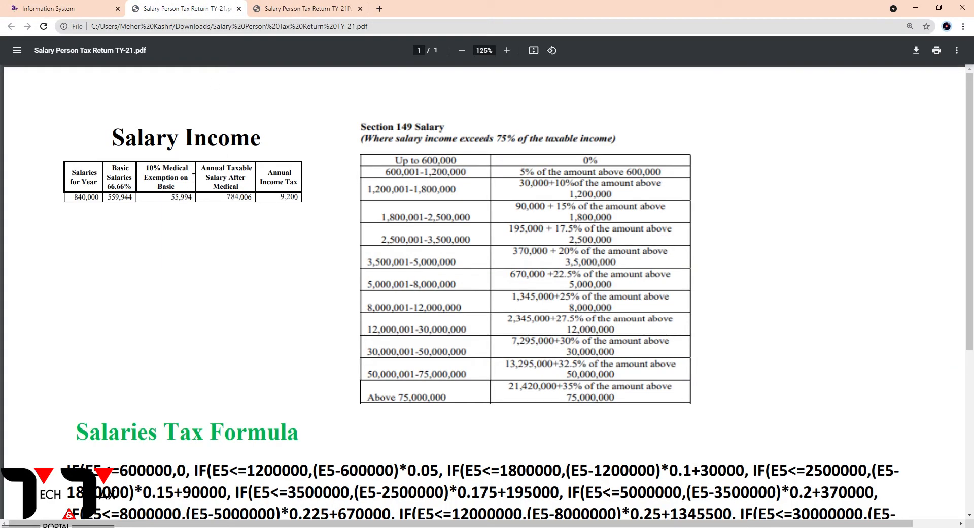
{"action": "left_click", "coordinate": [79, 9]}
{"action": "type", "text": "55"}
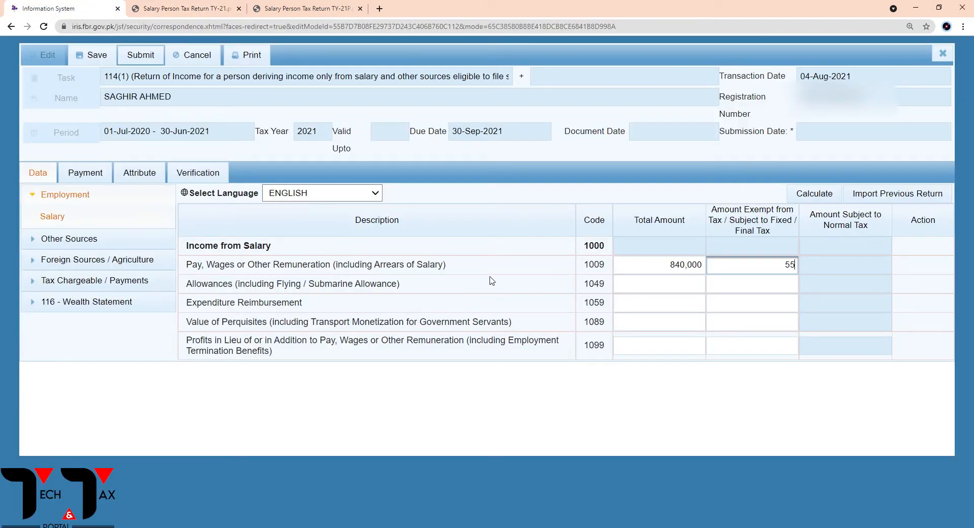
{"action": "type", "text": ",994"}
{"action": "left_click", "coordinate": [811, 195]}
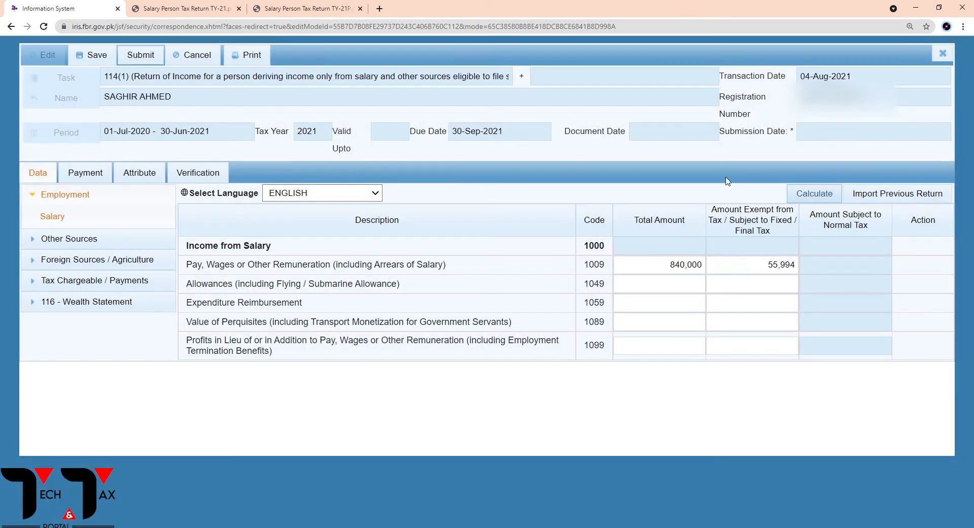
{"action": "left_click", "coordinate": [809, 196]}
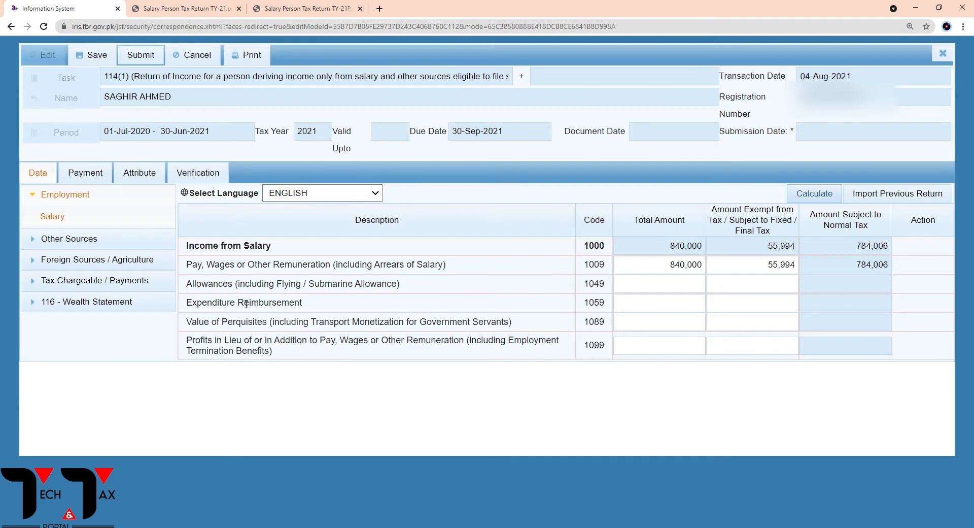
Open the Final / Fixed / Minimum / Average / Relevant / Reduced Tax section under Tax Chargeable / Payments and search the page for "profit"
{"action": "left_click", "coordinate": [89, 285]}
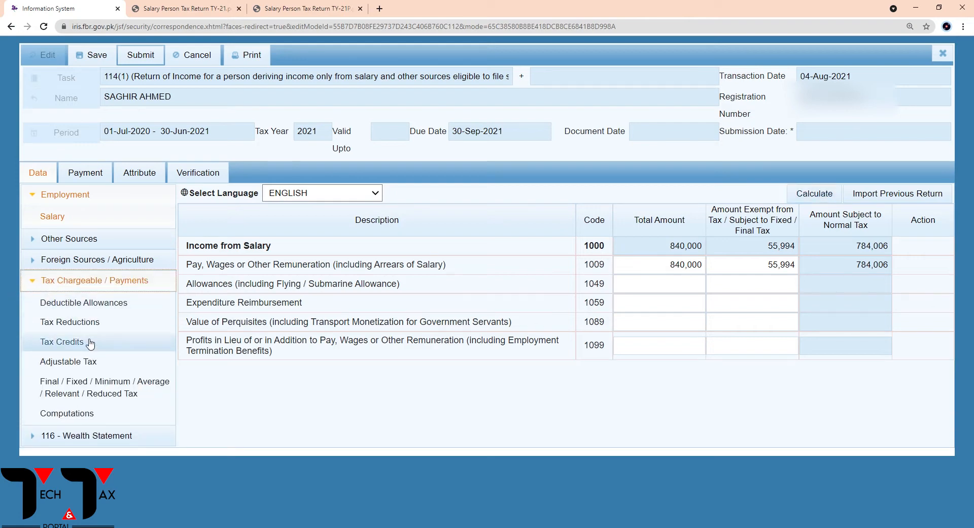
{"action": "left_click", "coordinate": [89, 392]}
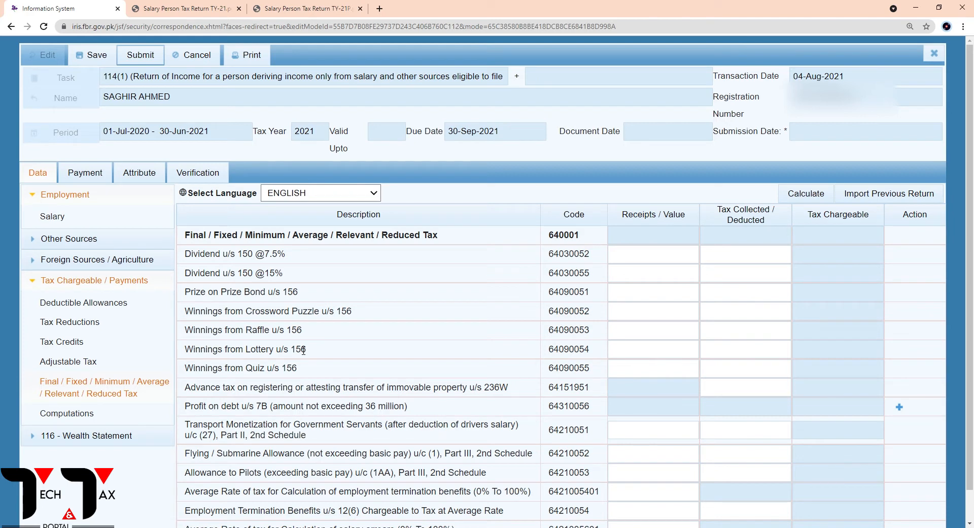
{"action": "scroll", "coordinate": [386, 363], "scroll_direction": "down", "scroll_amount": 1}
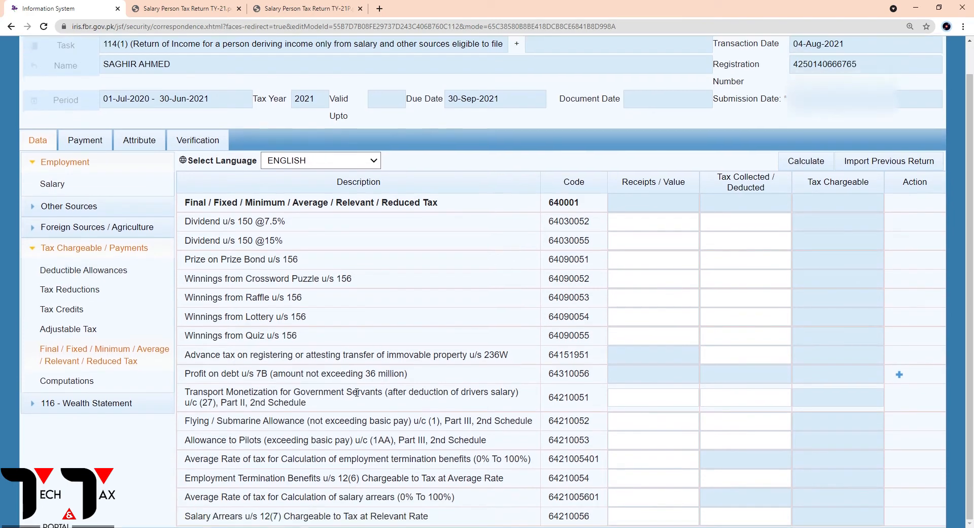
{"action": "key", "text": "ctrl+f"}
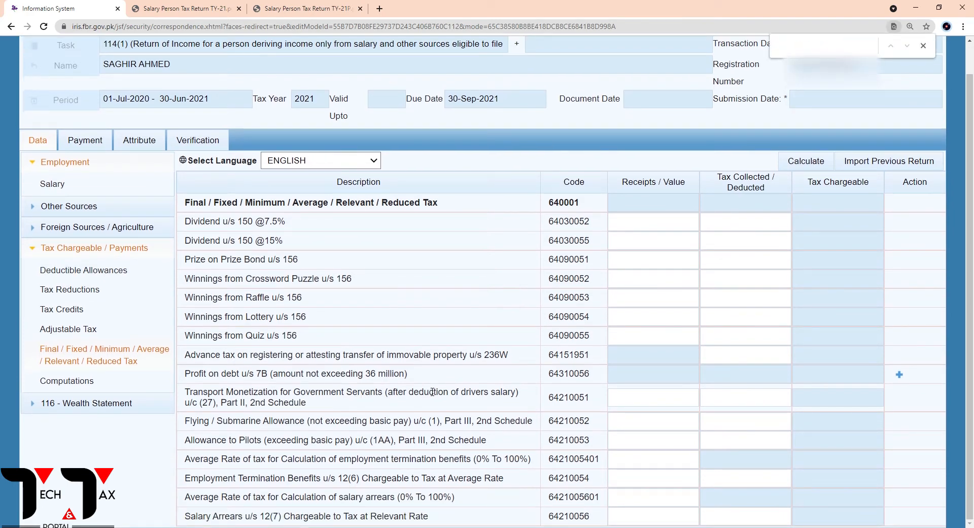
{"action": "type", "text": "profit;"}
{"action": "key", "text": "BackSpace"}
Add a Profit on debt u/s 7B entry with investment "National Saving" and contents "Certificate"
{"action": "left_click", "coordinate": [662, 375]}
{"action": "left_click", "coordinate": [900, 374]}
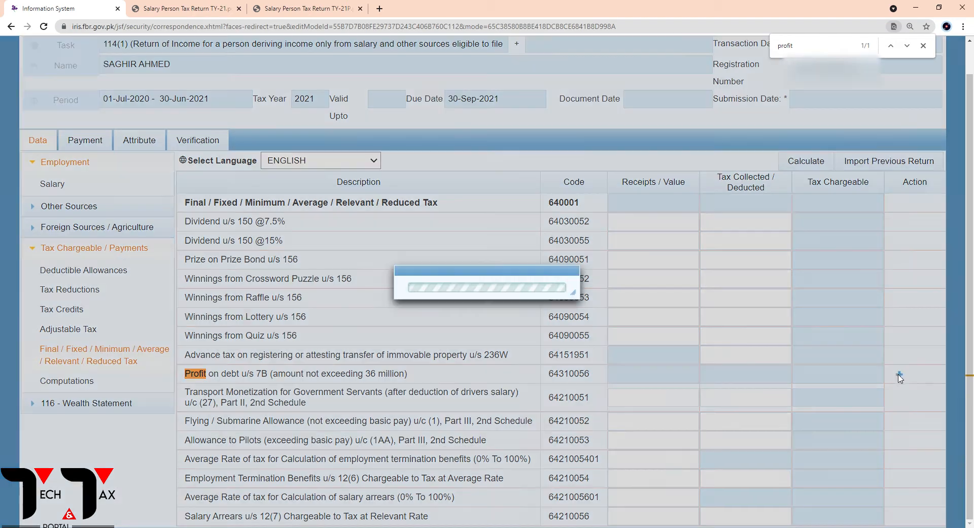
{"action": "left_click", "coordinate": [428, 232]}
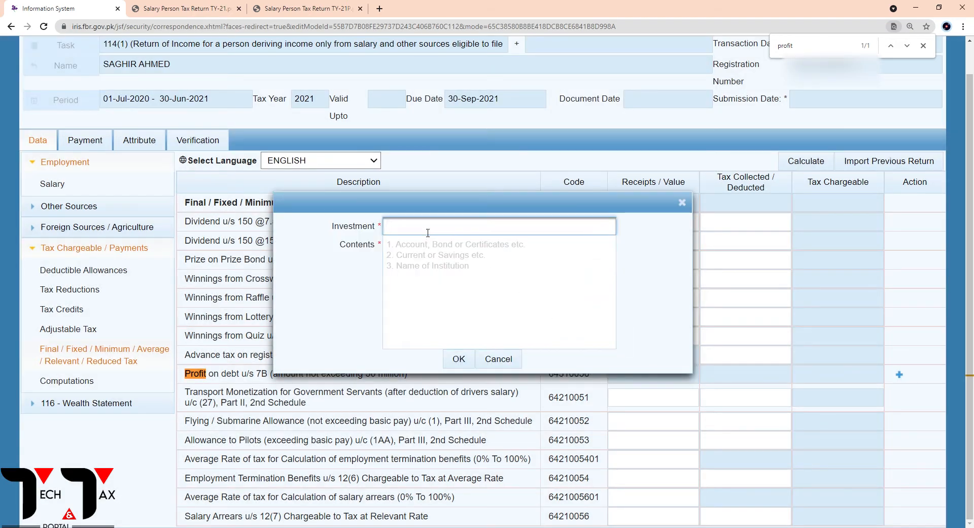
{"action": "type", "text": "National Saving"}
{"action": "left_click", "coordinate": [410, 257]}
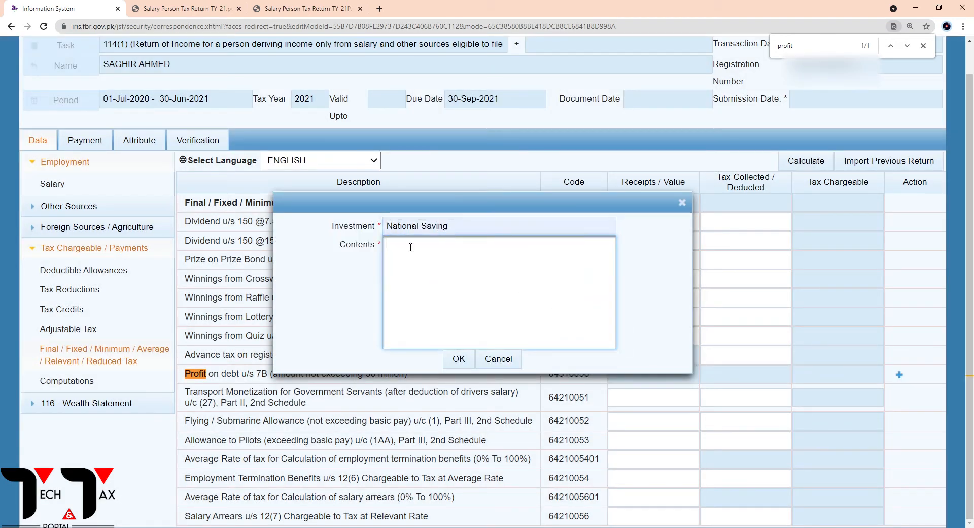
{"action": "type", "text": "Certificate"}
{"action": "left_click", "coordinate": [459, 358]}
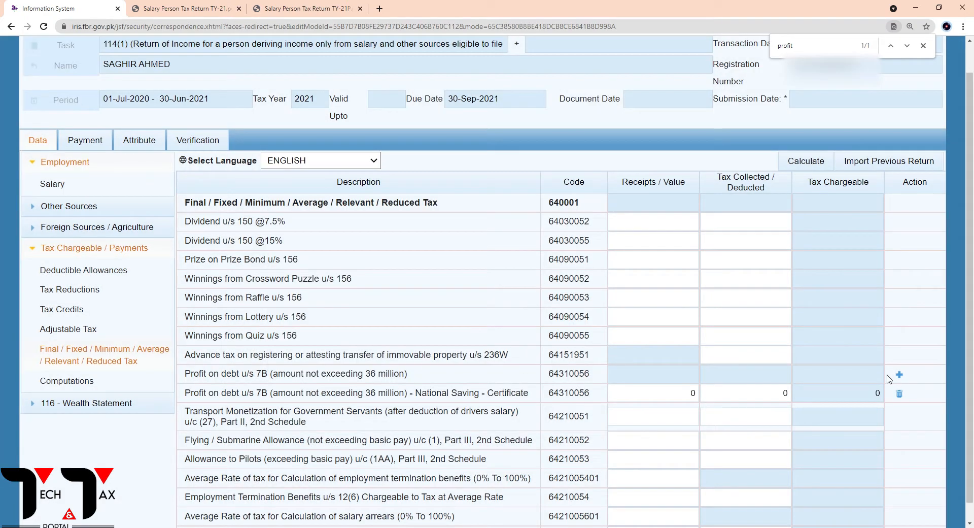
Add a second Profit on debt u/s 7B entry with investment "Mbl" and contents "Profit"
{"action": "left_click", "coordinate": [900, 376]}
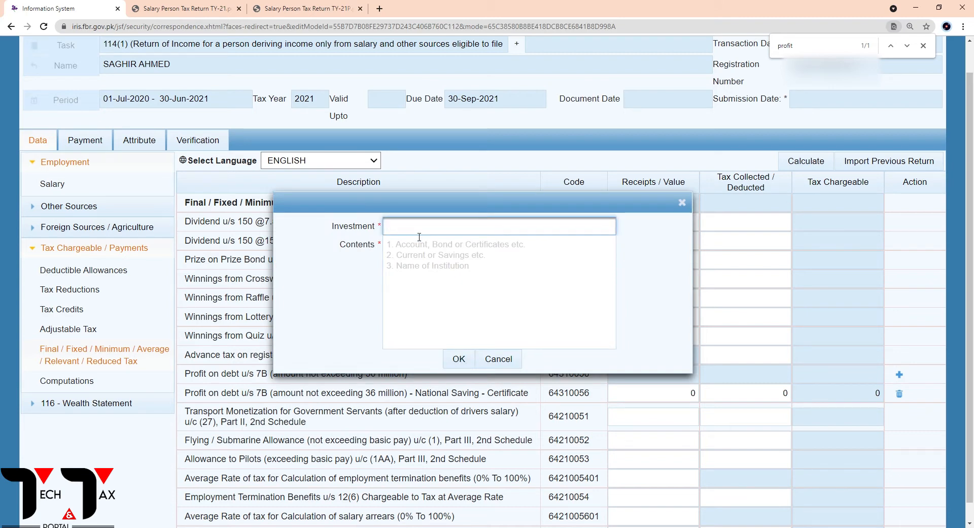
{"action": "type", "text": "11"}
{"action": "key", "text": "BackSpace"}
{"action": "type", "text": "123411111"}
{"action": "key", "text": "BackSpace"}
{"action": "key", "text": "BackSpace"}
{"action": "key", "text": "BackSpace"}
{"action": "key", "text": "BackSpace"}
{"action": "key", "text": "BackSpace"}
{"action": "key", "text": "BackSpace"}
{"action": "key", "text": "BackSpace"}
{"action": "key", "text": "BackSpace"}
{"action": "type", "text": "Mbl"}
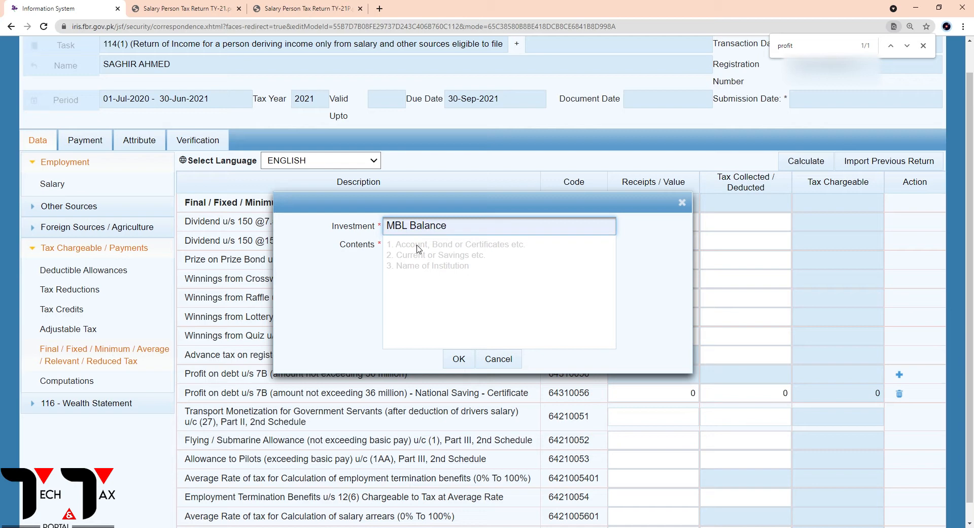
{"action": "left_click", "coordinate": [507, 257]}
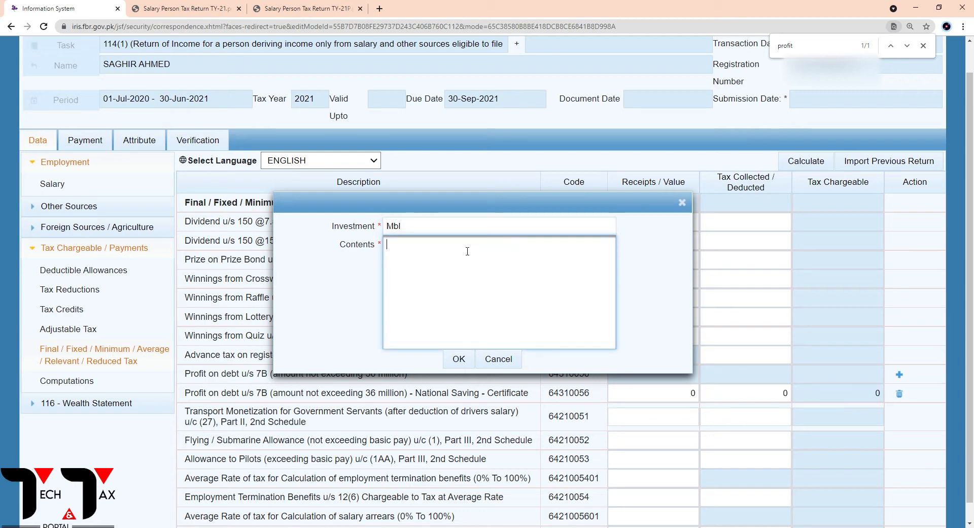
{"action": "type", "text": "Balna"}
{"action": "key", "text": "BackSpace"}
{"action": "key", "text": "BackSpace"}
{"action": "key", "text": "BackSpace"}
{"action": "key", "text": "BackSpace"}
{"action": "key", "text": "BackSpace"}
{"action": "type", "text": "Prog"}
{"action": "key", "text": "BackSpace"}
{"action": "type", "text": "fit"}
{"action": "left_click", "coordinate": [454, 359]}
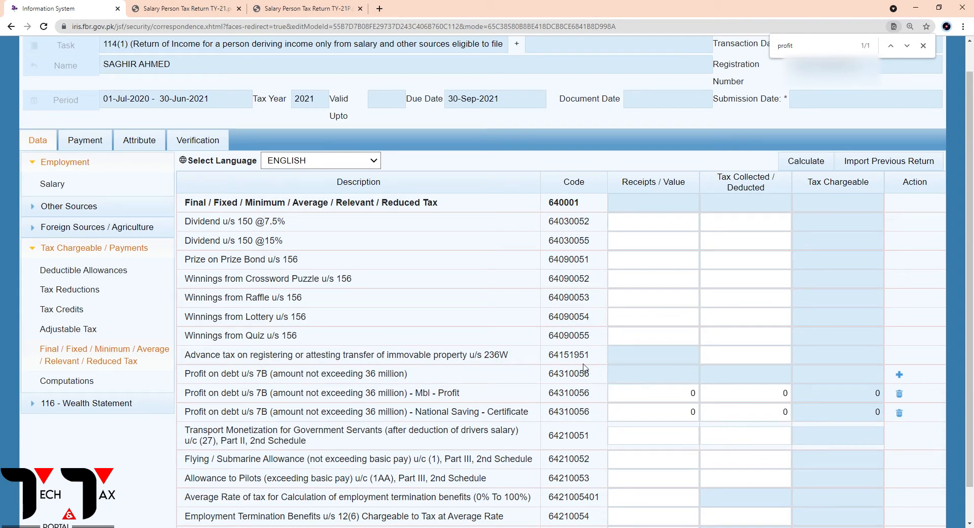
Copy the National saving profit on debt amount, 103,200, from the TY-21P PDF's Inflow section and return to the Iris form
{"action": "left_click", "coordinate": [281, 9]}
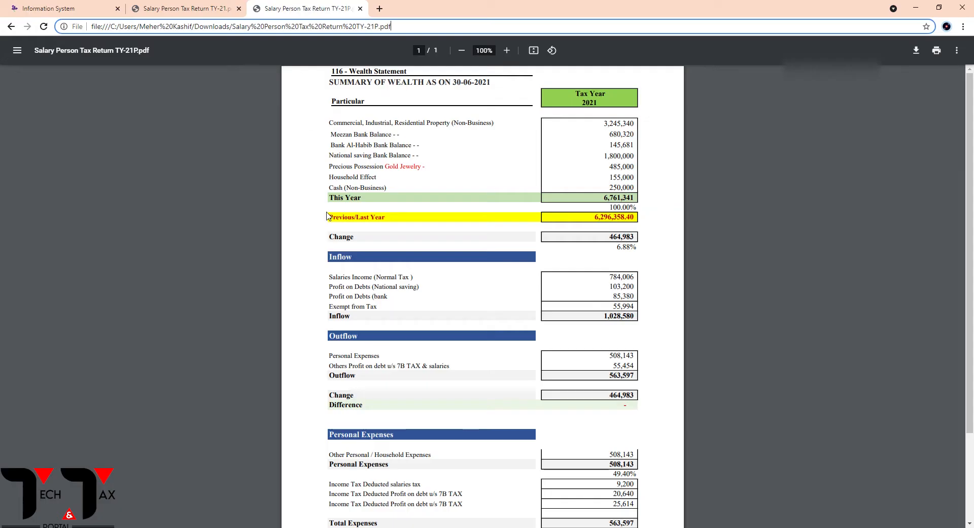
{"action": "scroll", "coordinate": [364, 331], "scroll_direction": "down", "scroll_amount": 3}
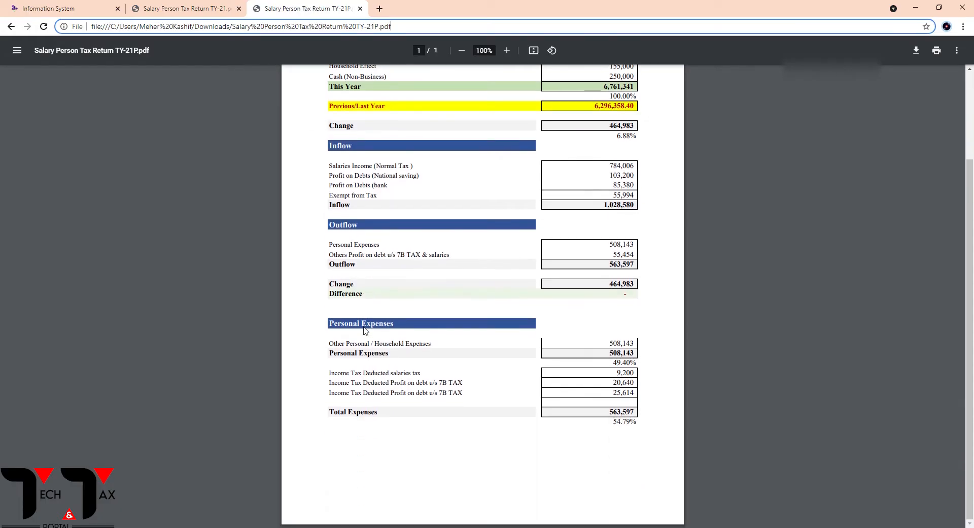
{"action": "left_click", "coordinate": [508, 54]}
{"action": "left_click", "coordinate": [508, 53]}
{"action": "left_click", "coordinate": [508, 54]}
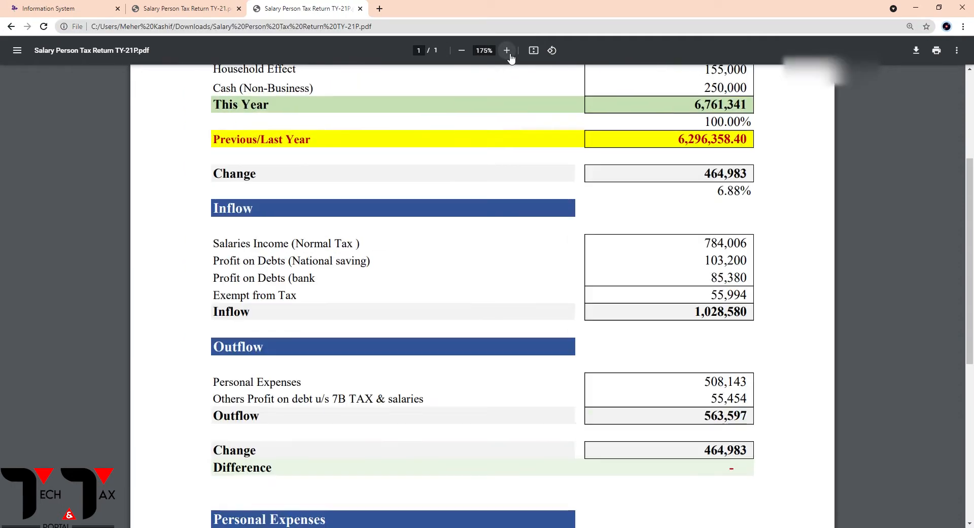
{"action": "left_click", "coordinate": [508, 54]}
{"action": "scroll", "coordinate": [529, 282], "scroll_direction": "down", "scroll_amount": 3}
{"action": "scroll", "coordinate": [528, 281], "scroll_direction": "up", "scroll_amount": 1}
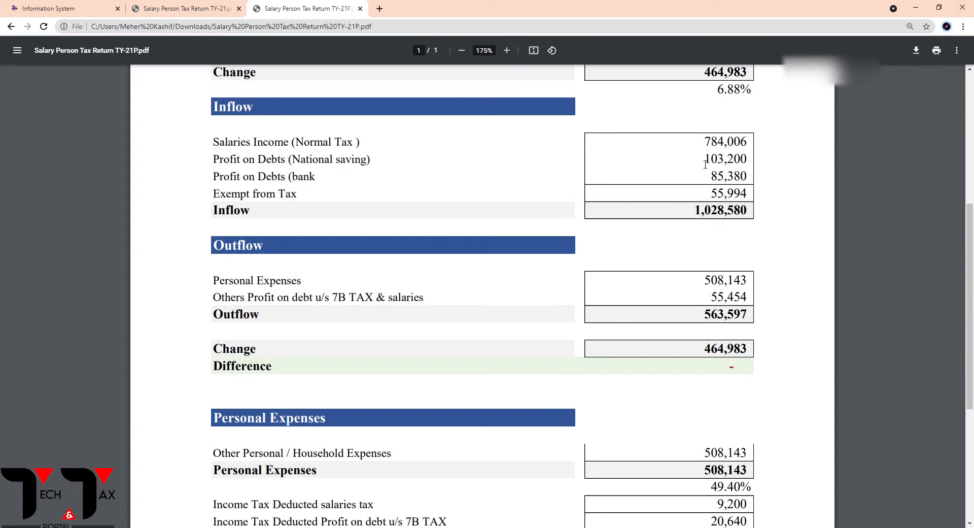
{"action": "left_click_drag", "start_coordinate": [705, 159], "coordinate": [740, 164]}
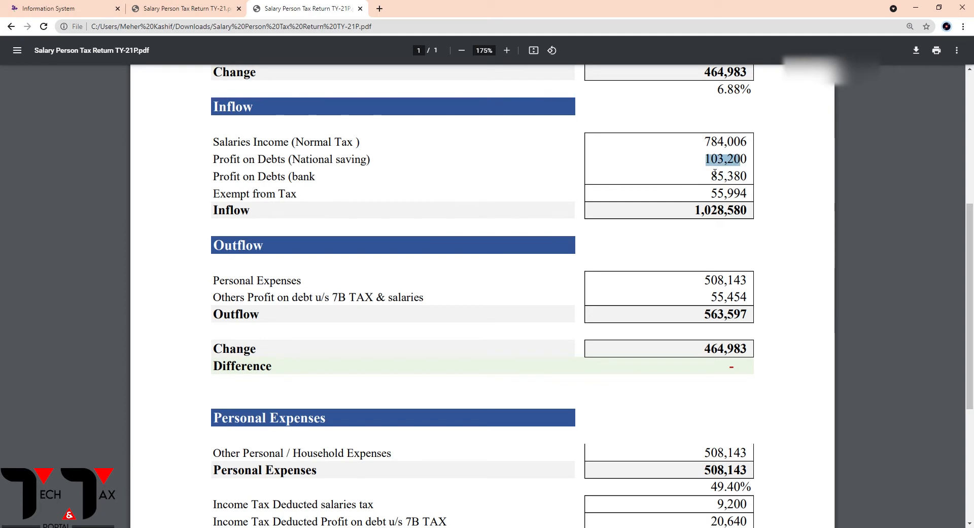
{"action": "left_click", "coordinate": [675, 170]}
{"action": "left_click_drag", "start_coordinate": [706, 162], "coordinate": [753, 166]}
{"action": "left_click", "coordinate": [152, 6]}
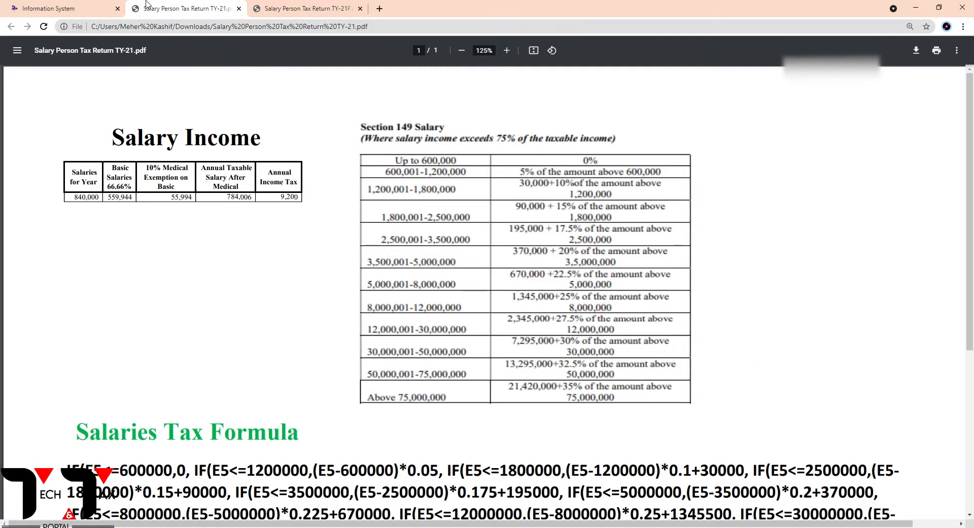
{"action": "left_click", "coordinate": [71, 8]}
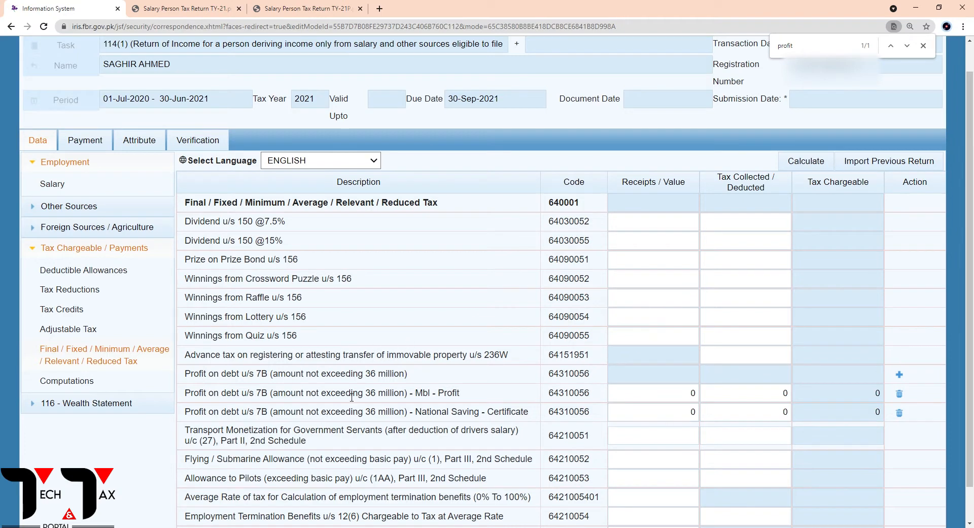
Enter 103,200 as the Receipts / Value of the National Saving - Certificate row and calculate the return
{"action": "left_click", "coordinate": [620, 412]}
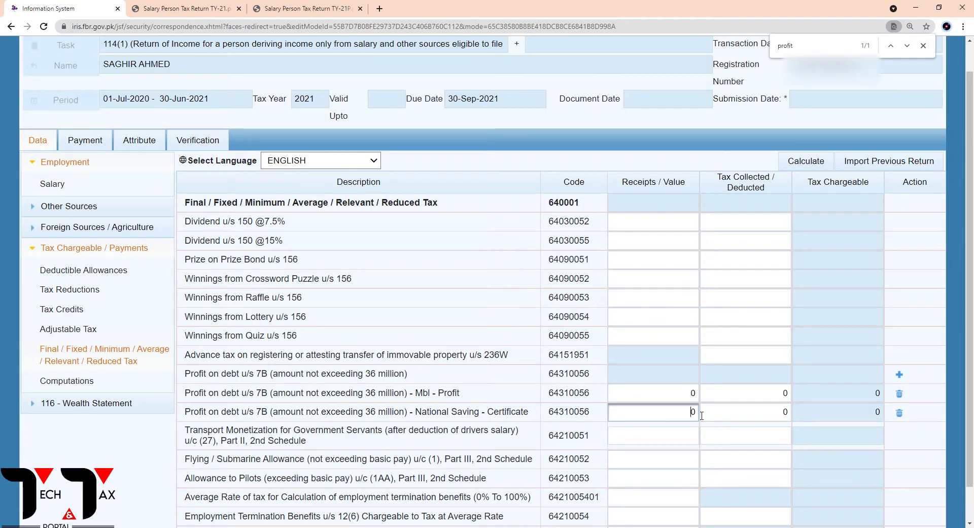
{"action": "left_click_drag", "start_coordinate": [701, 415], "coordinate": [737, 416]}
{"action": "type", "text": "103200"}
{"action": "left_click", "coordinate": [807, 161]}
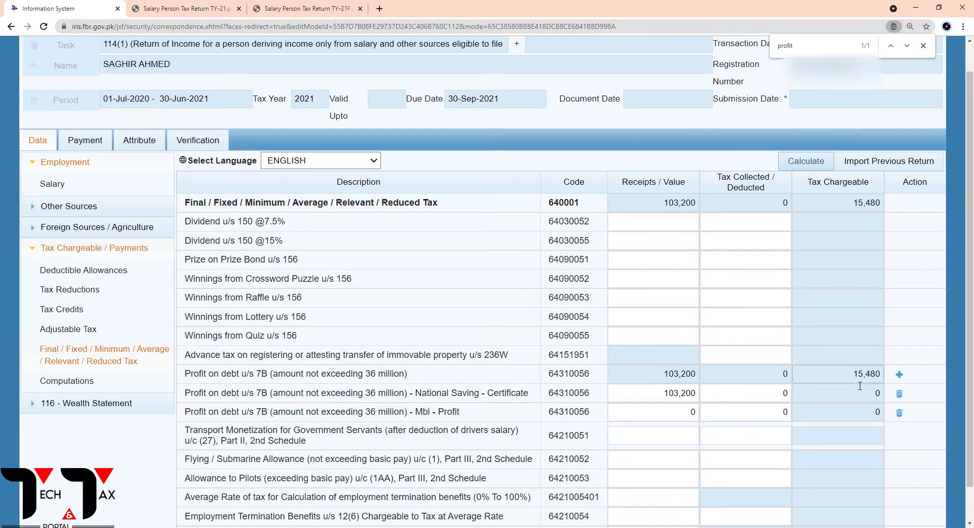
Copy the 20,640 tax deducted from the TY-21P PDF into Tax Collected / Deducted for National Saving - Certificate and recalculate
{"action": "left_click", "coordinate": [688, 417]}
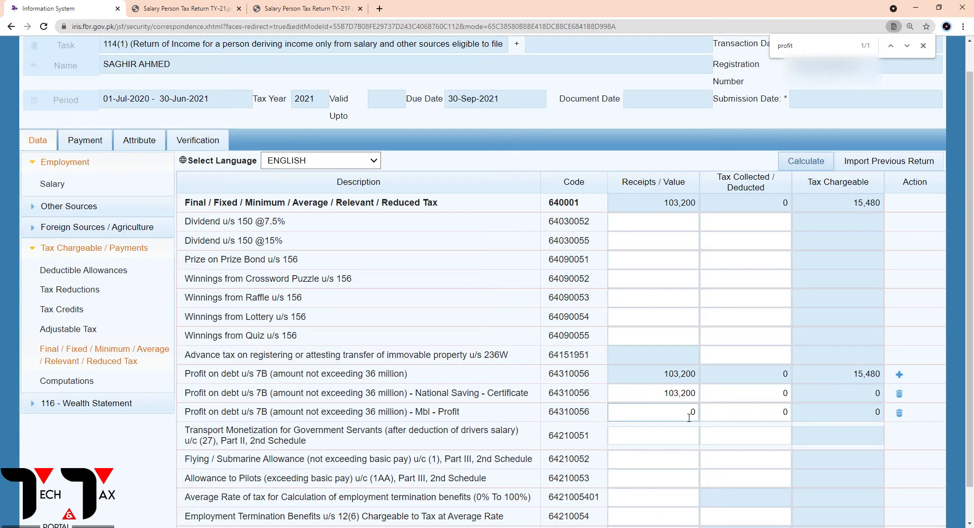
{"action": "left_click", "coordinate": [726, 400]}
{"action": "left_click_drag", "start_coordinate": [774, 396], "coordinate": [819, 398]}
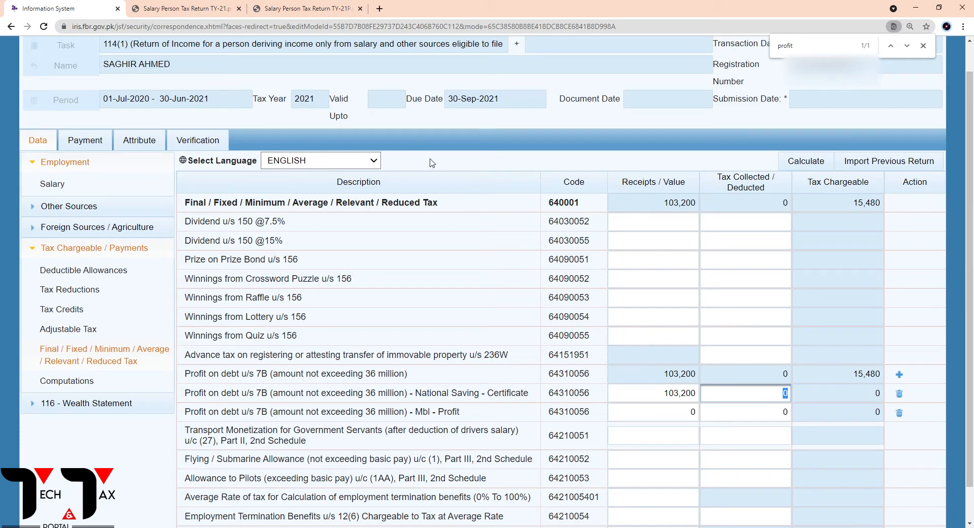
{"action": "left_click", "coordinate": [287, 9]}
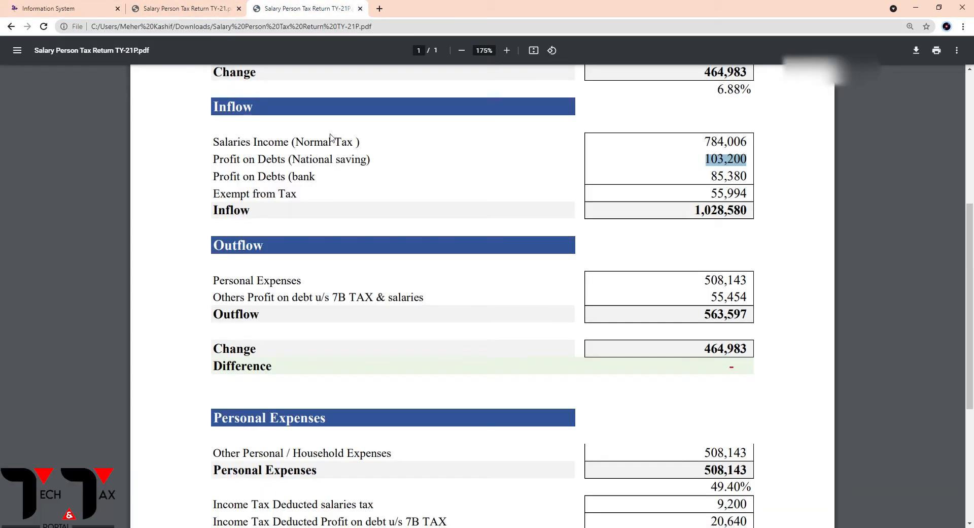
{"action": "scroll", "coordinate": [484, 337], "scroll_direction": "down", "scroll_amount": 5}
{"action": "left_click_drag", "start_coordinate": [704, 277], "coordinate": [748, 277]}
{"action": "key", "text": "ctrl+c"}
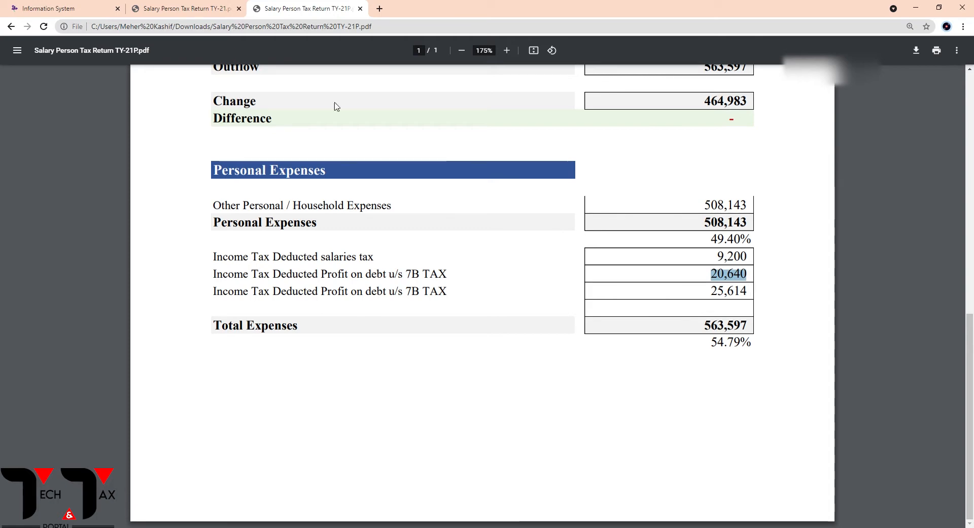
{"action": "left_click", "coordinate": [193, 8]}
{"action": "left_click", "coordinate": [93, 9]}
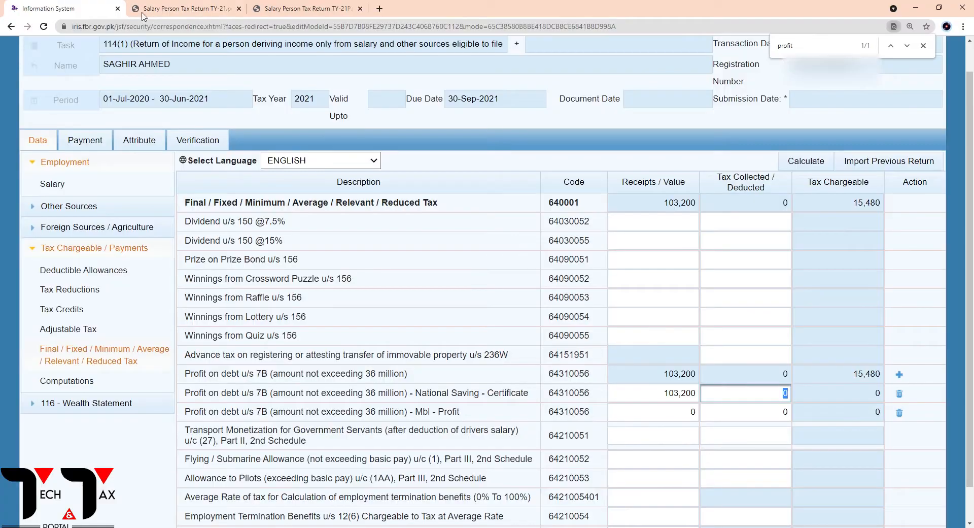
{"action": "key", "text": "ctrl+v"}
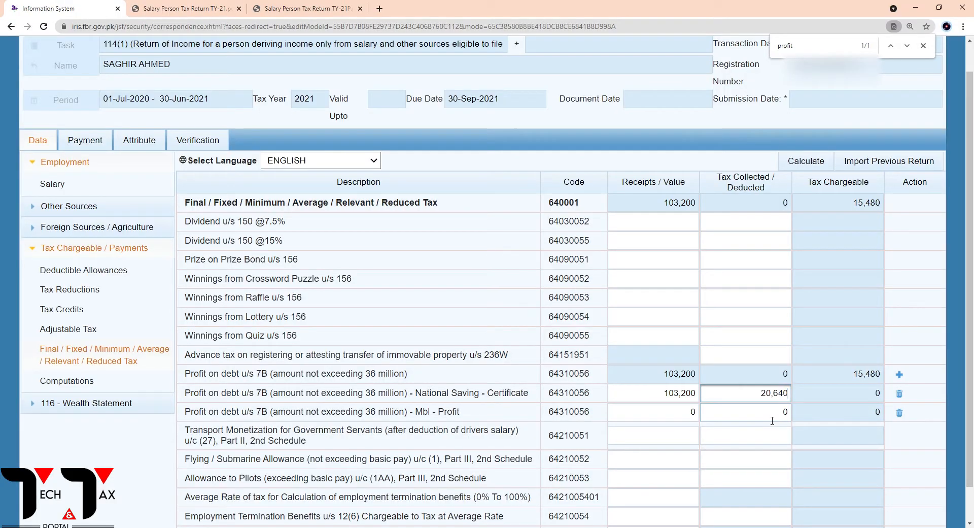
{"action": "left_click", "coordinate": [811, 168]}
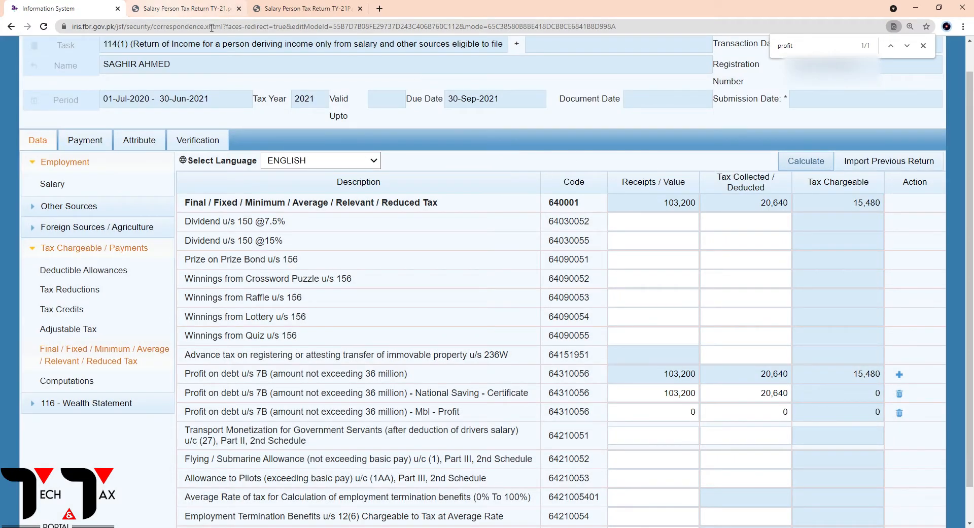
Look up the bank profit on debt in the TY-21P PDF, enter 85,380 as the Mbl - Profit Receipts / Value, and recalculate
{"action": "left_click", "coordinate": [301, 16]}
{"action": "scroll", "coordinate": [462, 234], "scroll_direction": "up", "scroll_amount": 5}
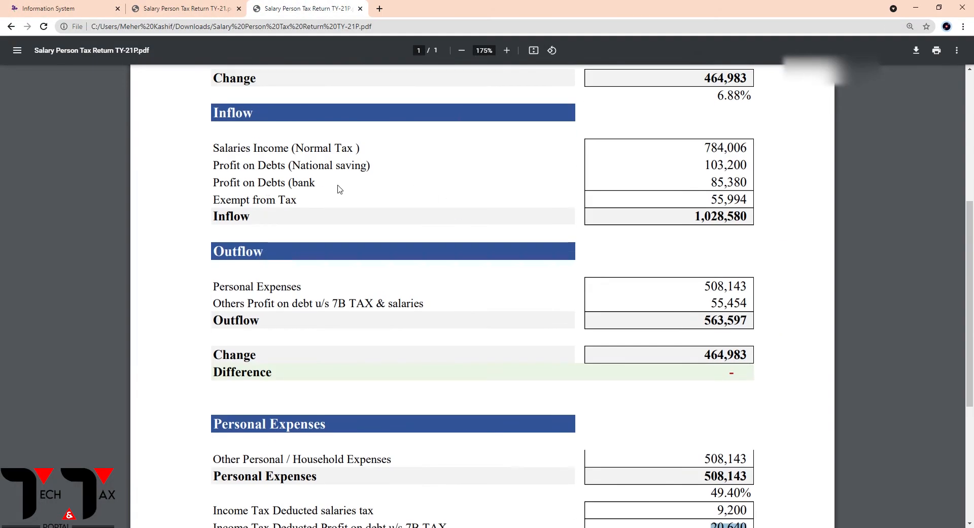
{"action": "left_click_drag", "start_coordinate": [709, 184], "coordinate": [748, 184]}
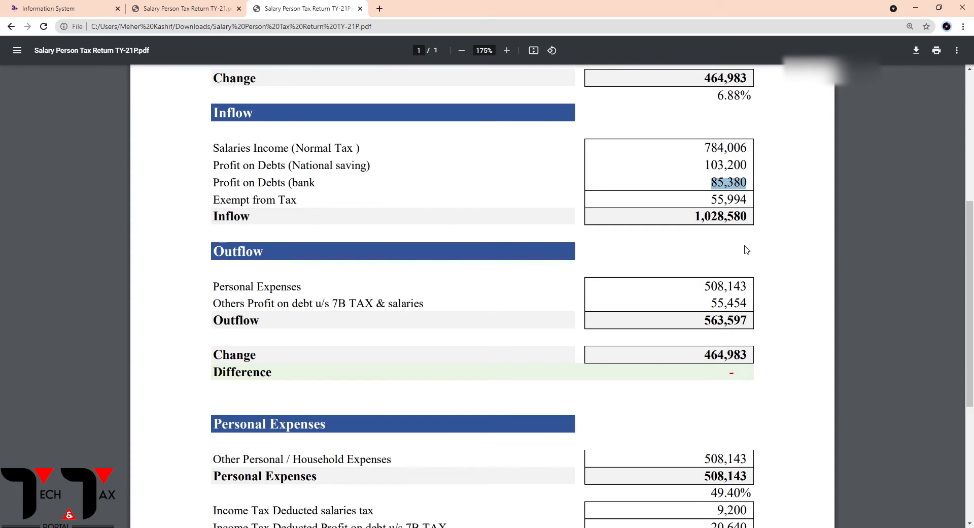
{"action": "left_click", "coordinate": [173, 9]}
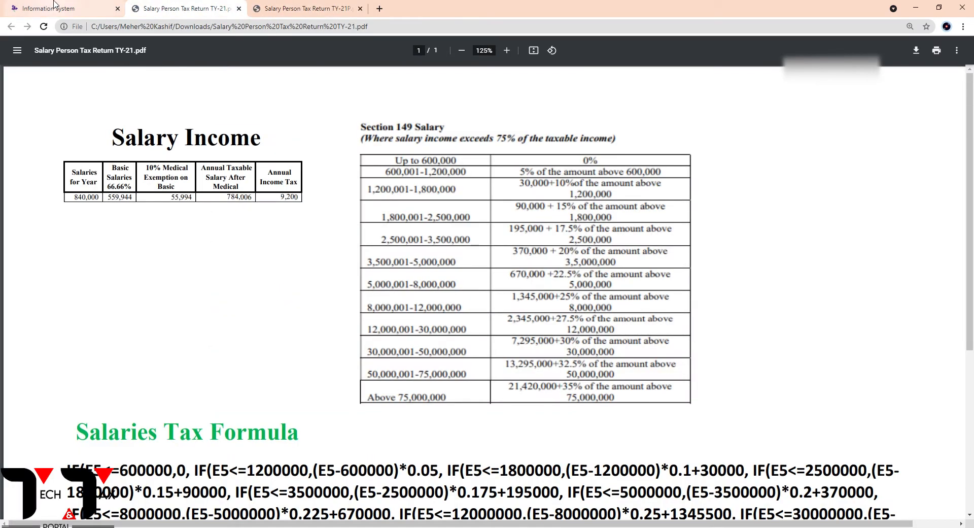
{"action": "left_click", "coordinate": [108, 9]}
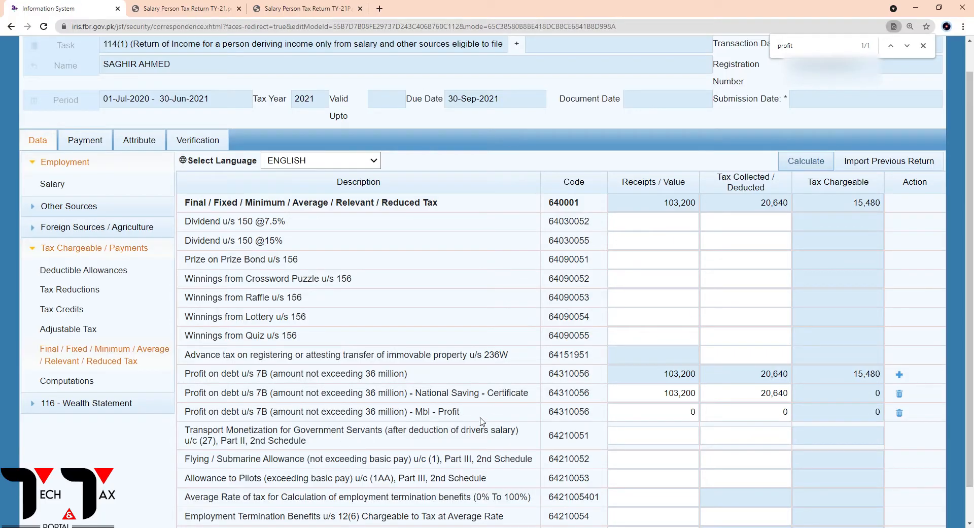
{"action": "left_click", "coordinate": [698, 412]}
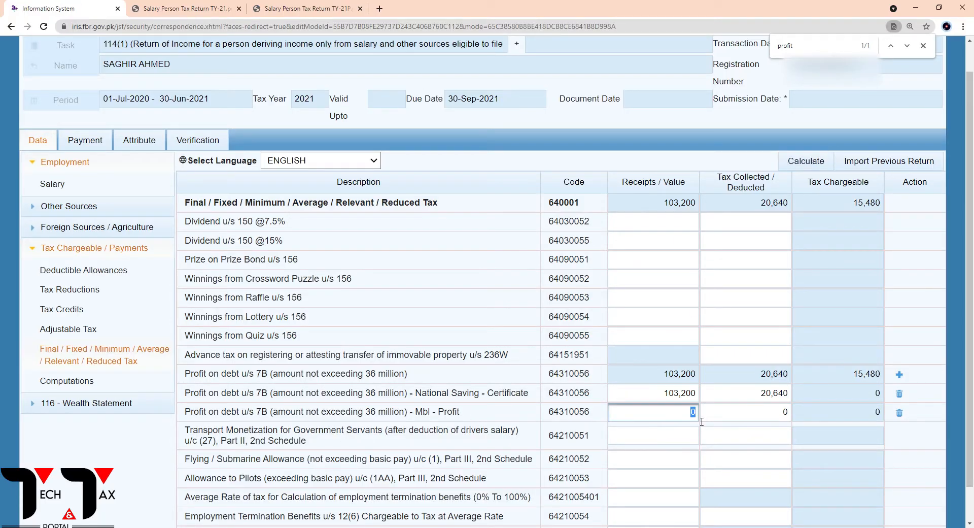
{"action": "type", "text": "85380"}
{"action": "left_click", "coordinate": [798, 168]}
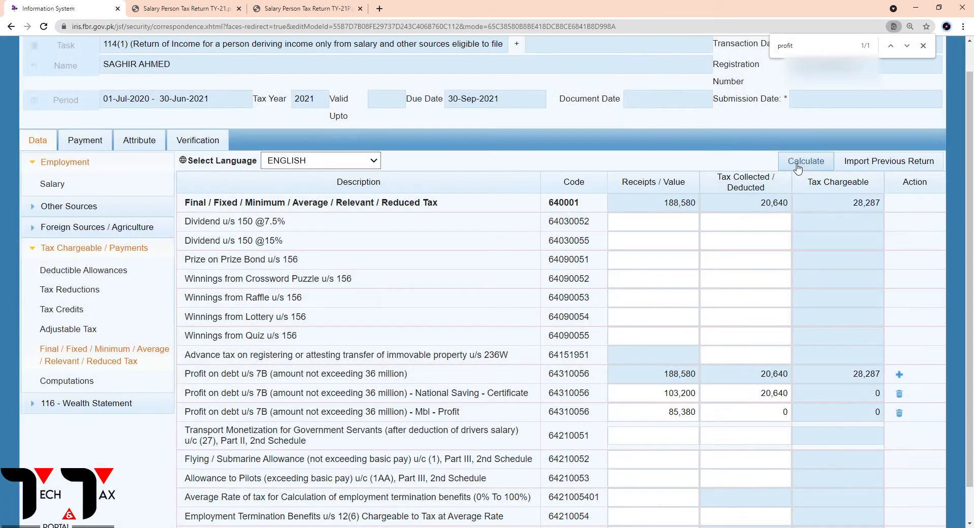
{"action": "left_click", "coordinate": [871, 400]}
{"action": "left_click", "coordinate": [685, 436]}
{"action": "left_click", "coordinate": [665, 416]}
{"action": "left_click", "coordinate": [672, 398]}
{"action": "left_click", "coordinate": [673, 415]}
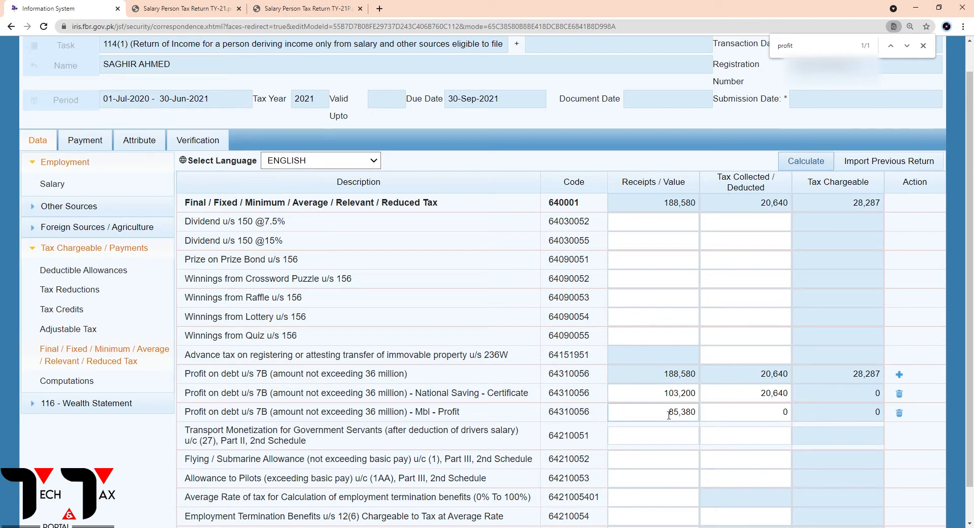
Copy the 25,614 tax deducted on profit on debt from the TY-21P PDF's Personal Expenses section and return to the Iris form
{"action": "left_click", "coordinate": [274, 9]}
{"action": "left_click", "coordinate": [701, 189]}
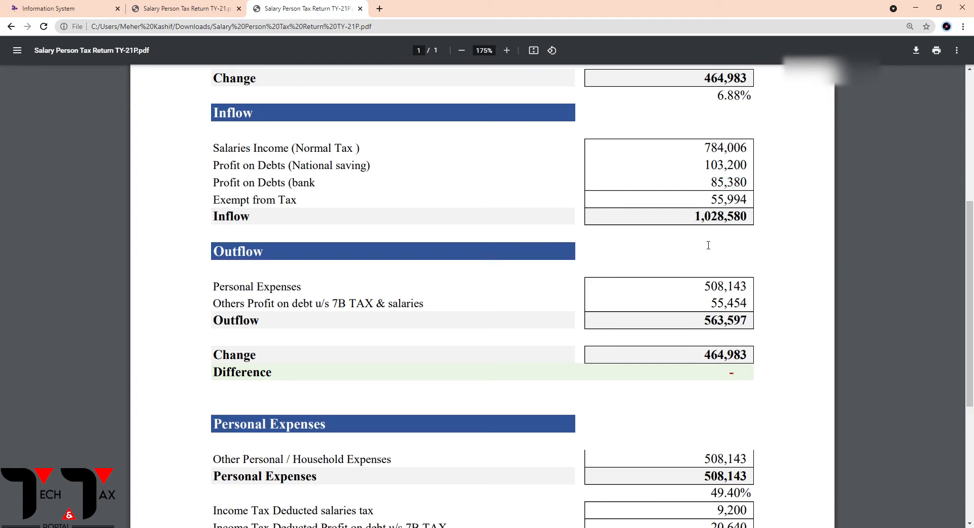
{"action": "scroll", "coordinate": [685, 335], "scroll_direction": "down", "scroll_amount": 5}
{"action": "left_click_drag", "start_coordinate": [708, 291], "coordinate": [761, 296]}
{"action": "key", "text": "ctrl+c"}
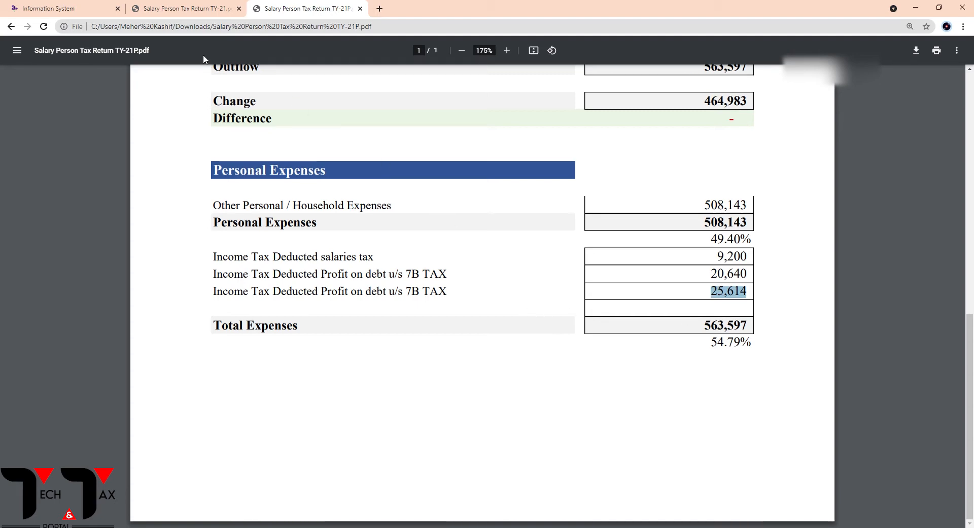
{"action": "left_click", "coordinate": [182, 11]}
{"action": "left_click", "coordinate": [76, 8]}
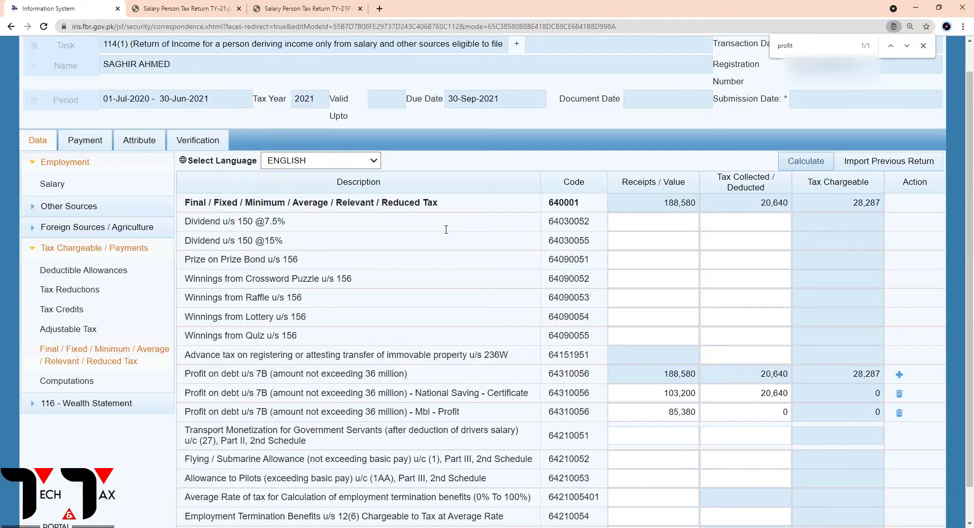
Enter 25,614 as the Tax Collected / Deducted of the Mbl - Profit row and recalculate the return
{"action": "left_click_drag", "start_coordinate": [761, 414], "coordinate": [804, 412]}
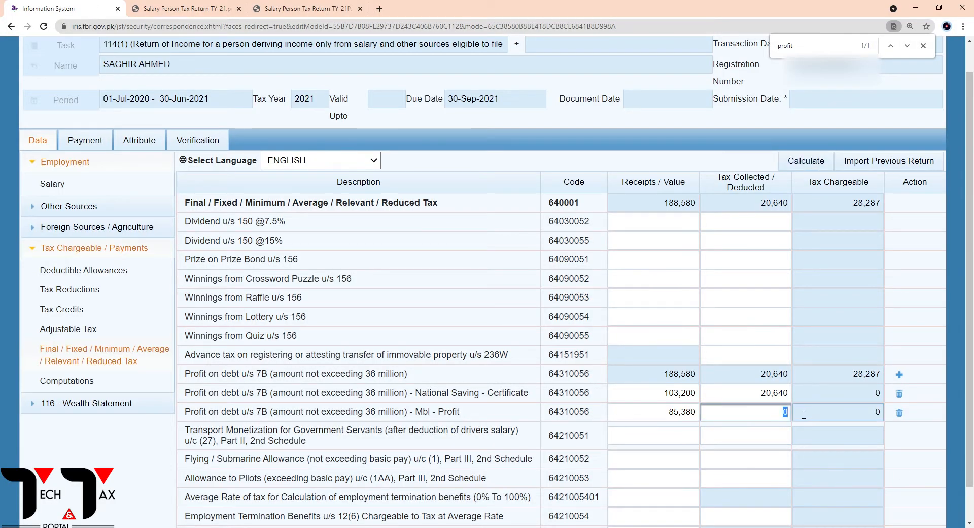
{"action": "key", "text": "ctrl+v"}
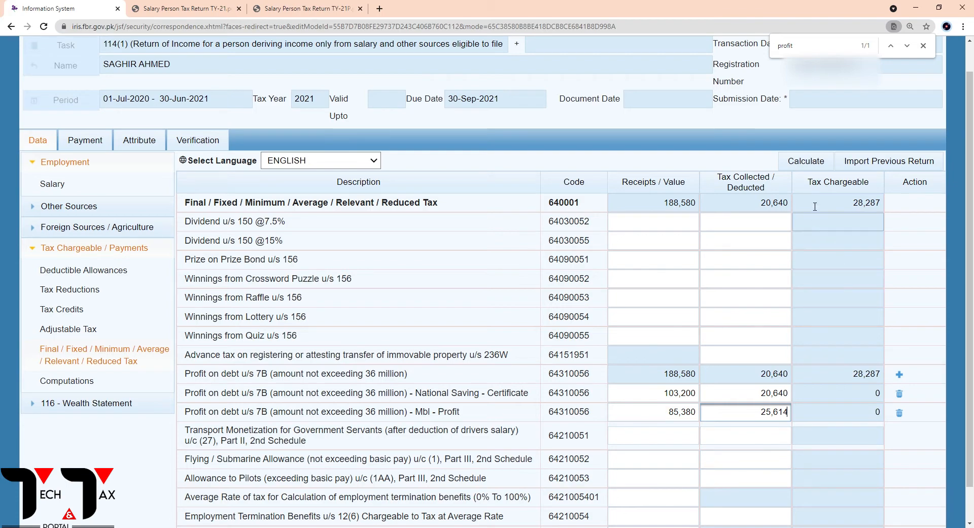
{"action": "left_click", "coordinate": [806, 162]}
{"action": "left_click", "coordinate": [807, 163]}
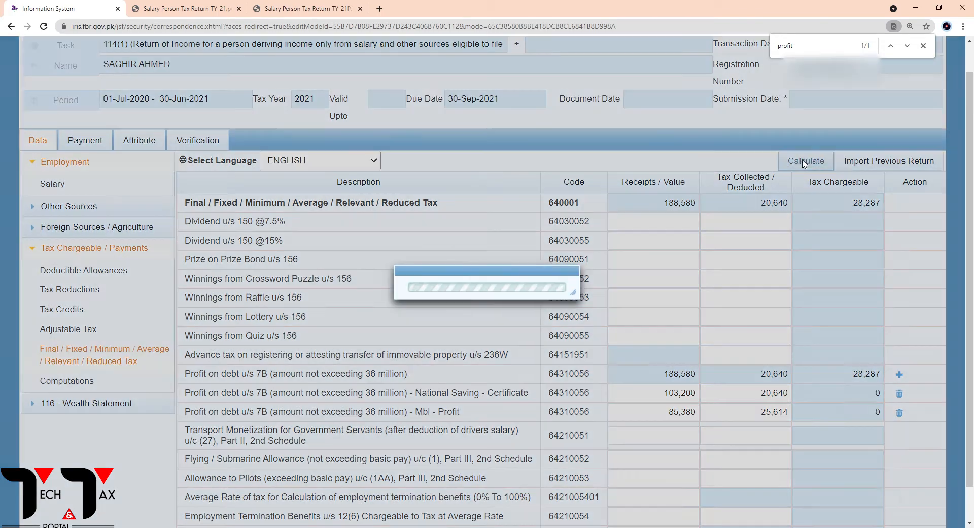
{"action": "left_click", "coordinate": [806, 163]}
{"action": "left_click", "coordinate": [807, 165]}
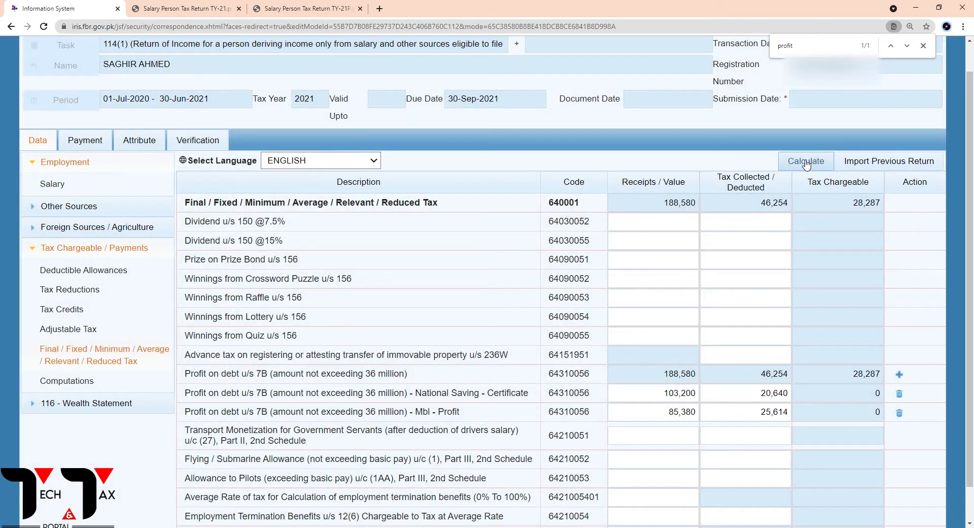
{"action": "left_click", "coordinate": [806, 165]}
Copy the total Profit on debt u/s 7B receipts, 188,580, and open Receipts / Deductions under Other Sources
{"action": "left_click_drag", "start_coordinate": [665, 380], "coordinate": [696, 377]}
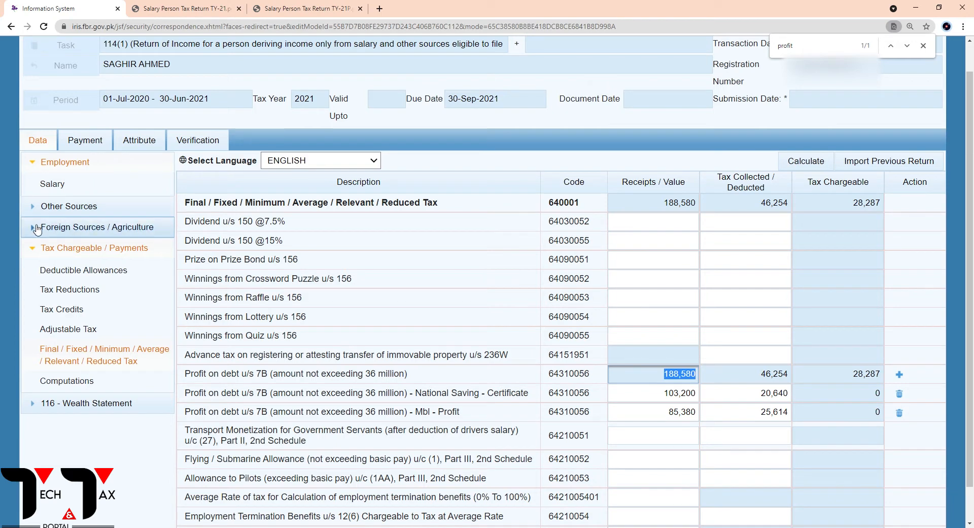
{"action": "left_click", "coordinate": [34, 250]}
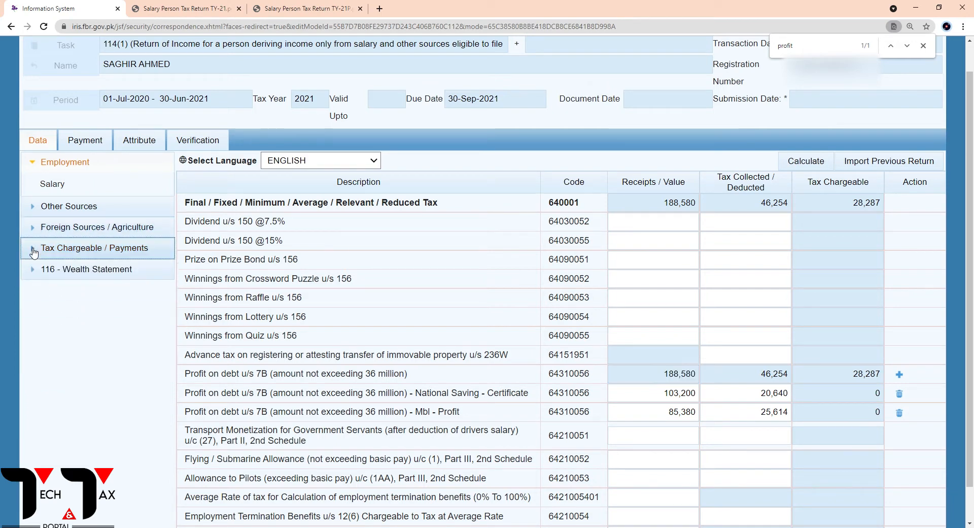
{"action": "left_click", "coordinate": [35, 165]}
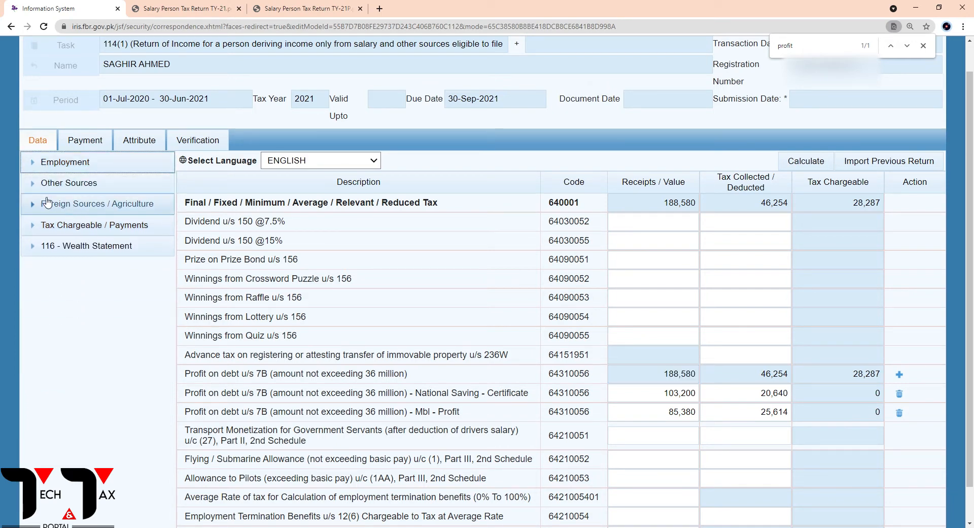
{"action": "left_click", "coordinate": [36, 189]}
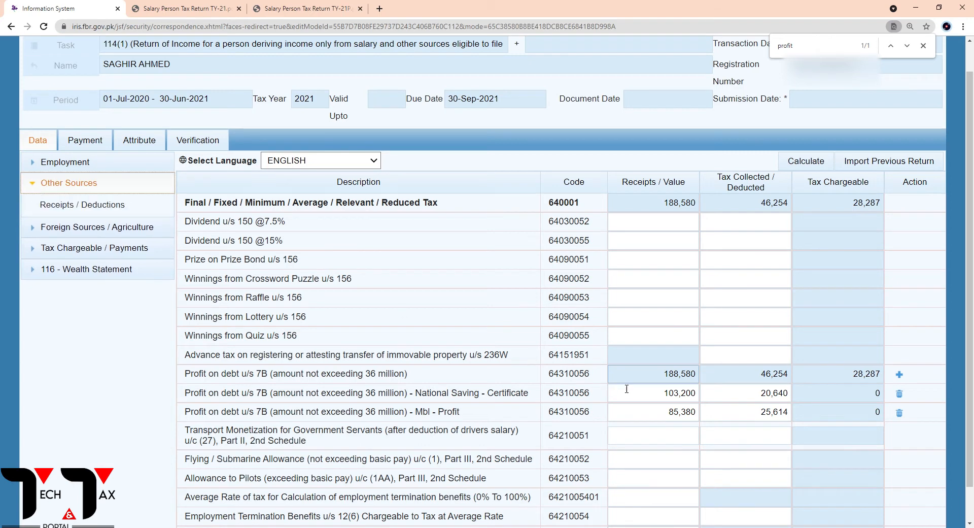
{"action": "left_click_drag", "start_coordinate": [661, 375], "coordinate": [701, 378]}
{"action": "key", "text": "ctrl+c"}
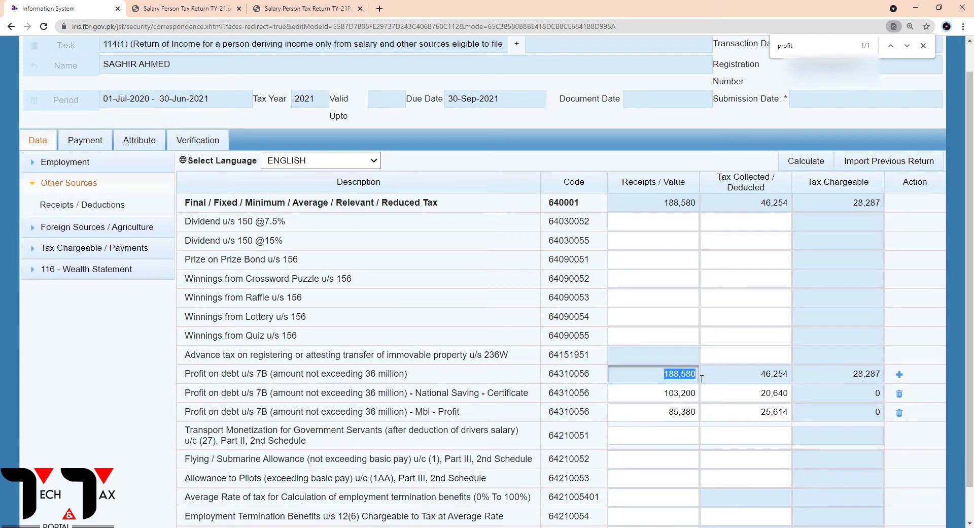
{"action": "left_click", "coordinate": [89, 208]}
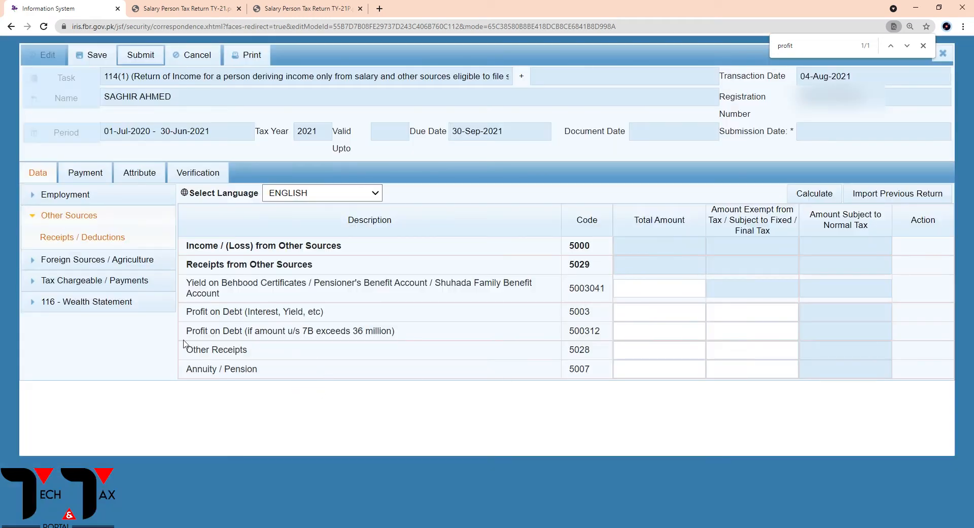
Enter 188,580 as both the Total Amount and the exempt / final tax amount of Profit on Debt (Interest, Yield, etc), and calculate
{"action": "left_click_drag", "start_coordinate": [187, 316], "coordinate": [278, 319]}
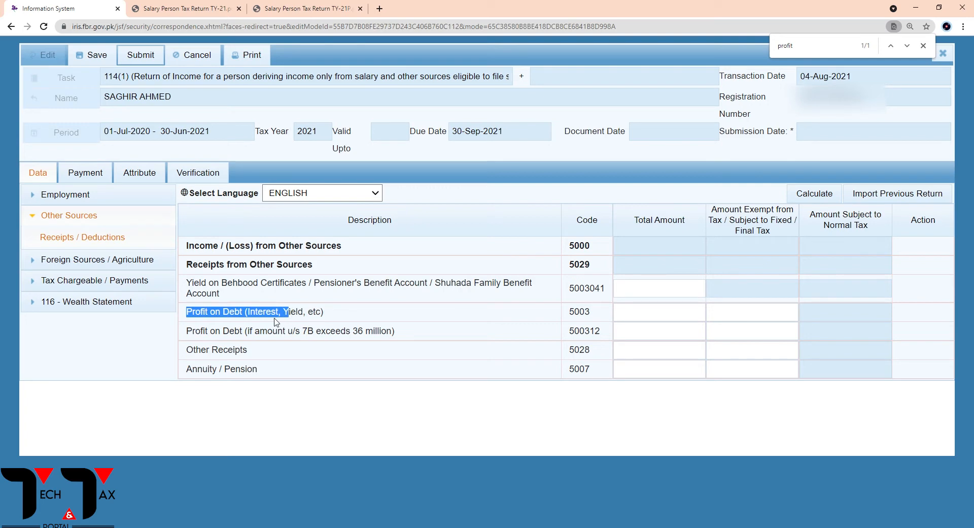
{"action": "left_click", "coordinate": [644, 317]}
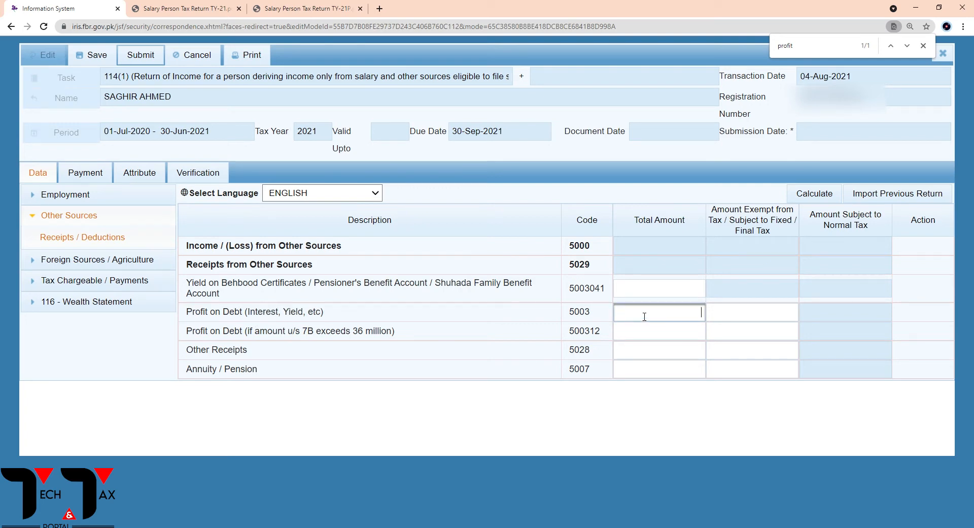
{"action": "type", "text": "188580"}
{"action": "left_click", "coordinate": [744, 312]}
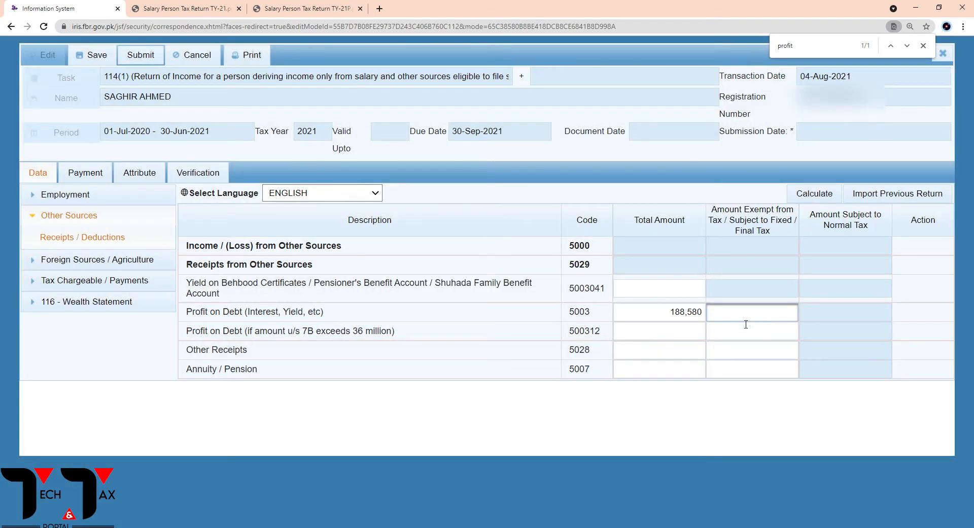
{"action": "key", "text": "ctrl+v"}
{"action": "left_click", "coordinate": [813, 196]}
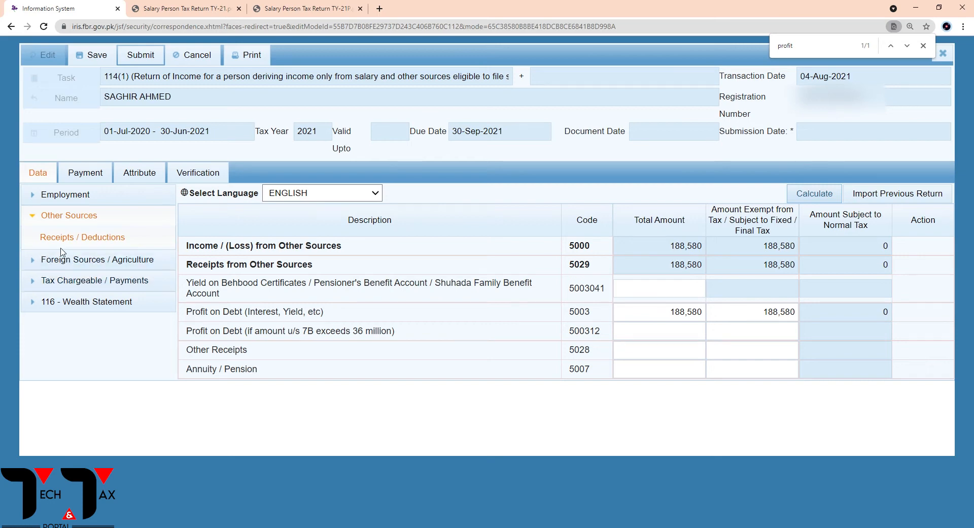
Compare the Other Sources profit on debt entry with the National Saving and Mbl rows under Final / Fixed / Minimum tax
{"action": "left_click", "coordinate": [680, 311]}
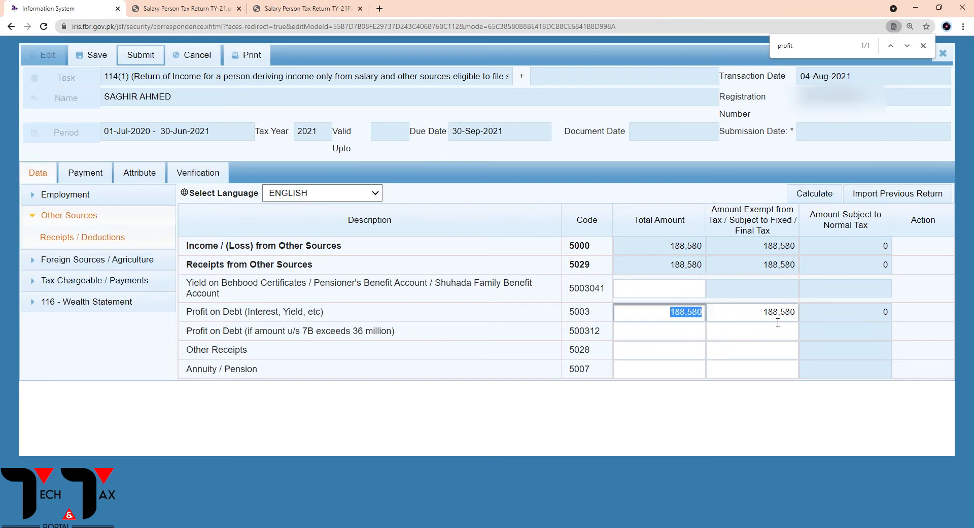
{"action": "left_click", "coordinate": [44, 287]}
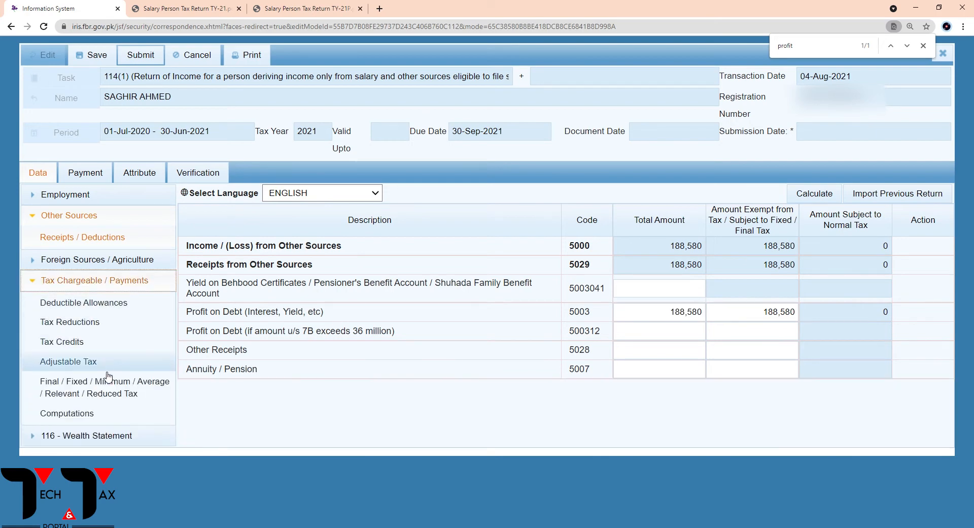
{"action": "left_click", "coordinate": [91, 388]}
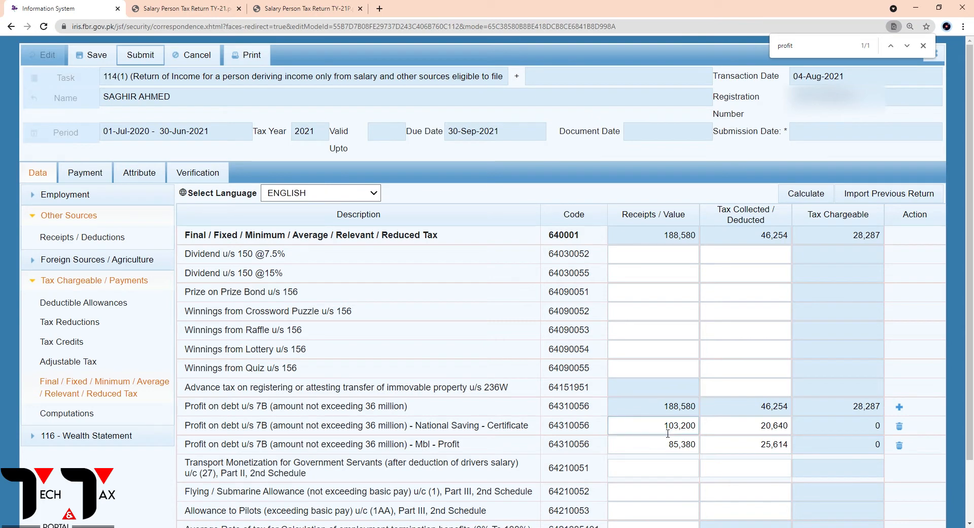
{"action": "left_click", "coordinate": [688, 426]}
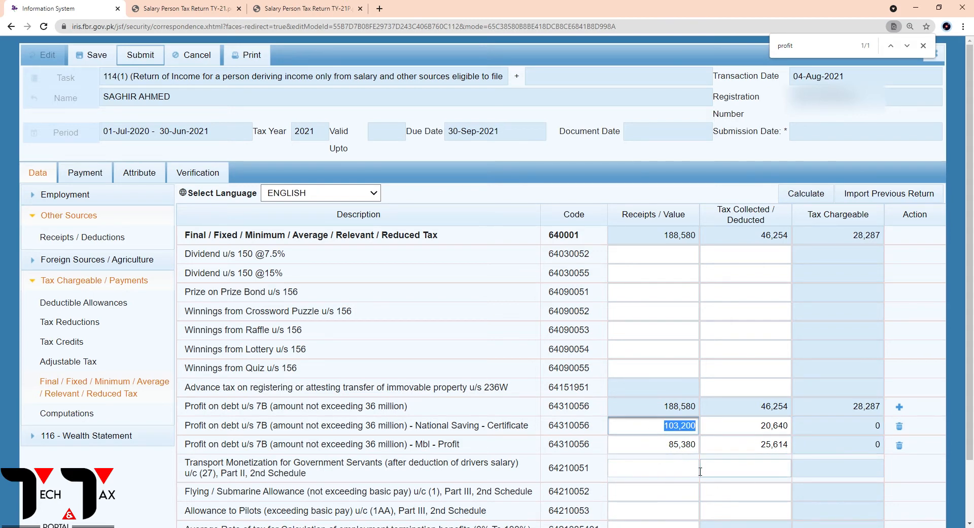
{"action": "left_click", "coordinate": [824, 445]}
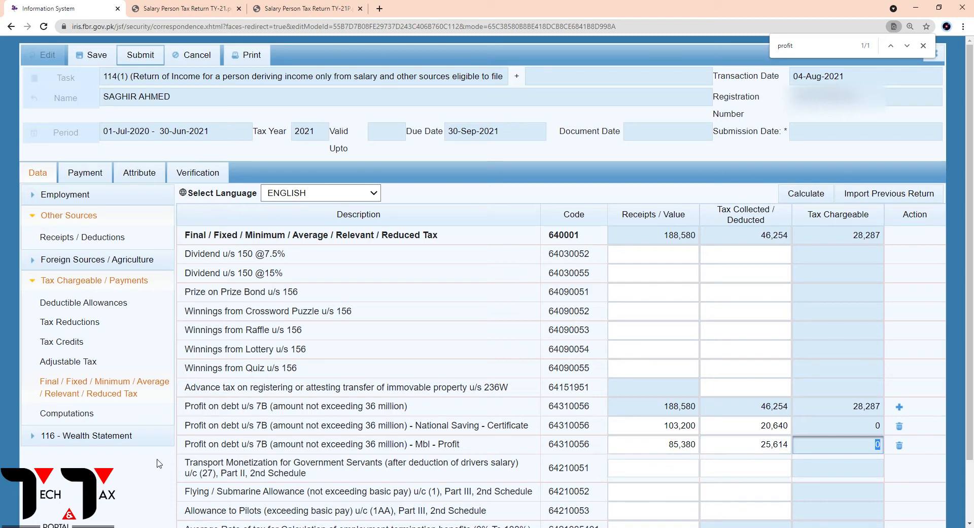
Open the Personal Expenses section of the 116 - Wealth Statement and review its expense rows
{"action": "left_click", "coordinate": [34, 284]}
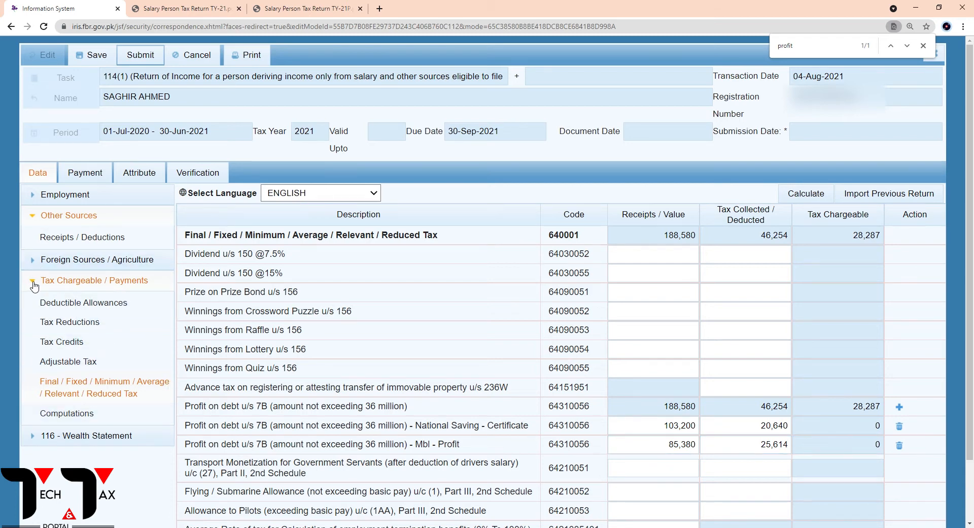
{"action": "left_click", "coordinate": [34, 284]}
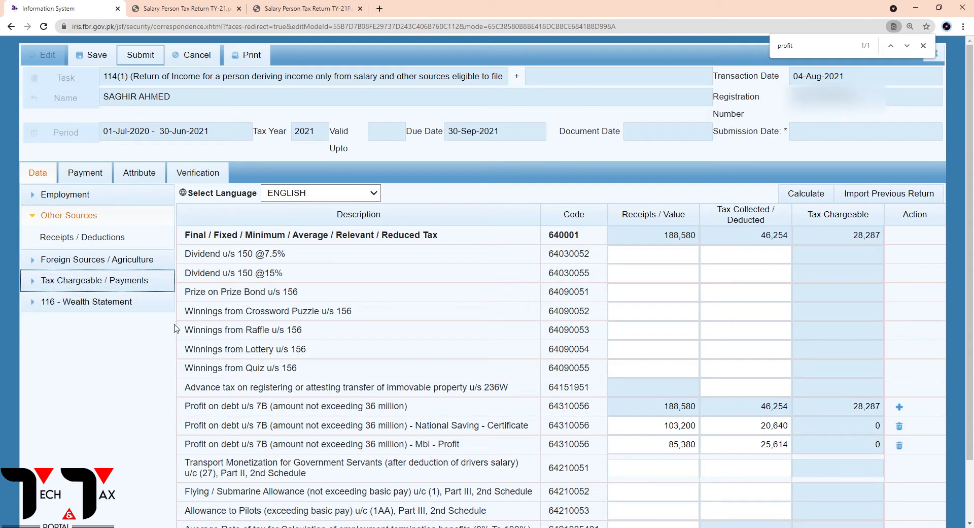
{"action": "left_click", "coordinate": [50, 303]}
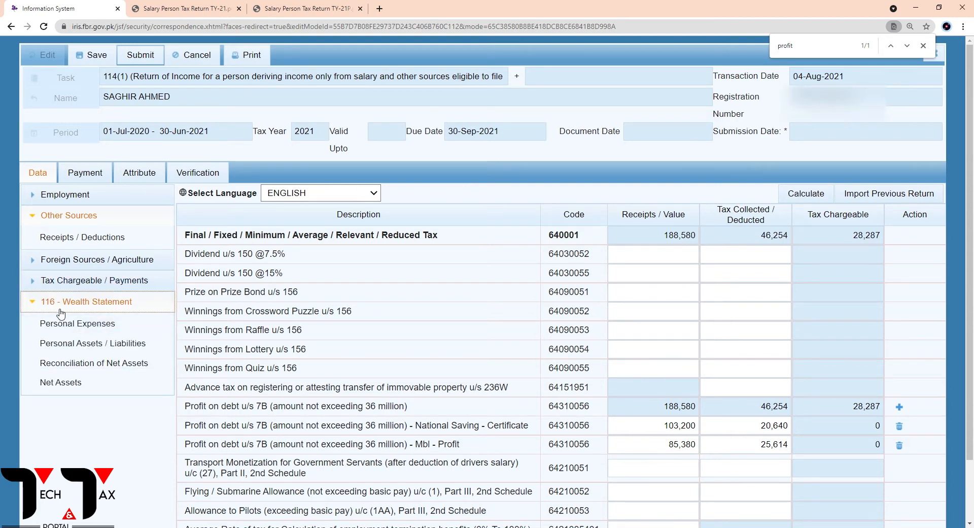
{"action": "left_click", "coordinate": [61, 321]}
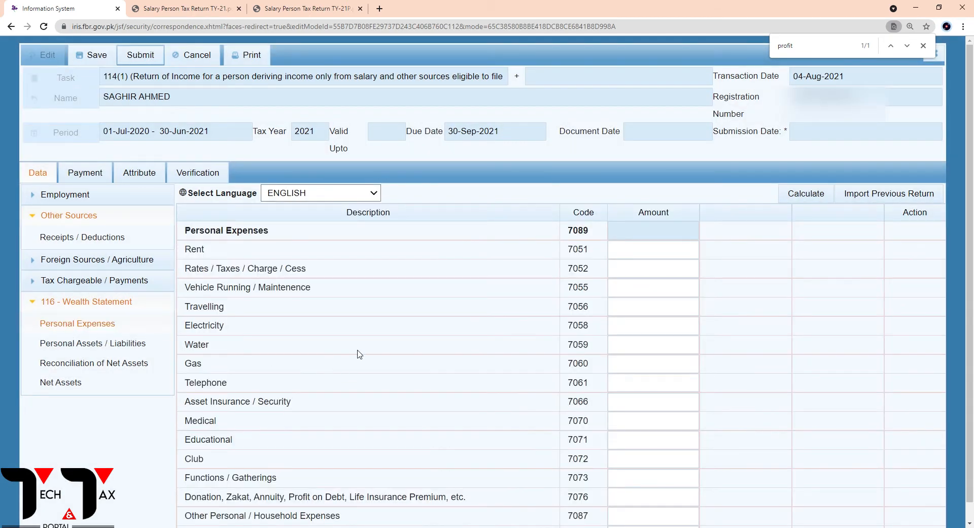
{"action": "scroll", "coordinate": [363, 352], "scroll_direction": "down", "scroll_amount": 1}
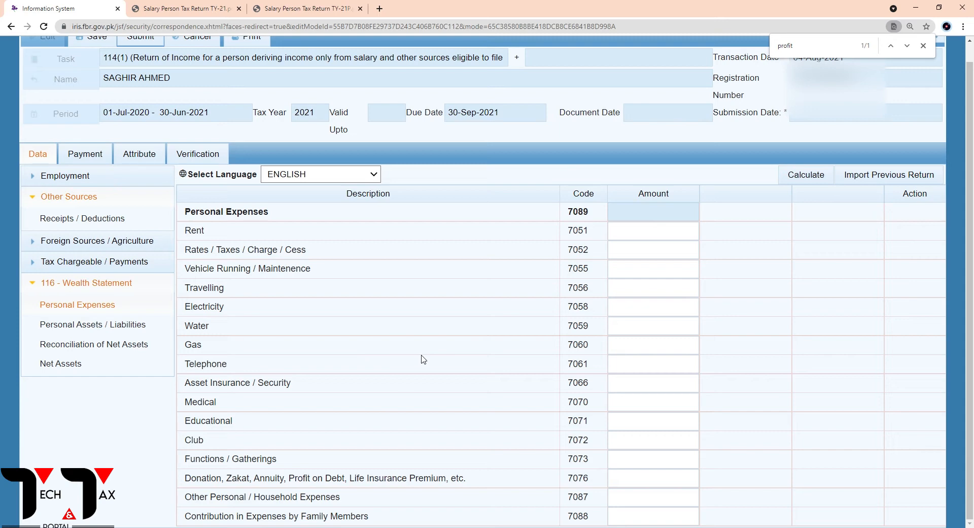
Copy the Personal Expenses amount, 508,143, from the TY-21P PDF's Outflow section and return to the Iris form
{"action": "left_click", "coordinate": [307, 7]}
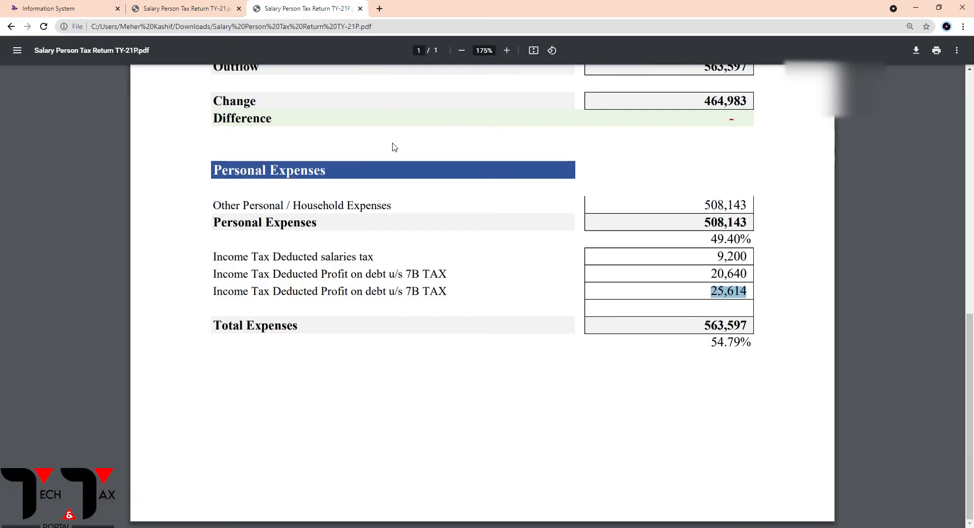
{"action": "scroll", "coordinate": [593, 285], "scroll_direction": "up", "scroll_amount": 3}
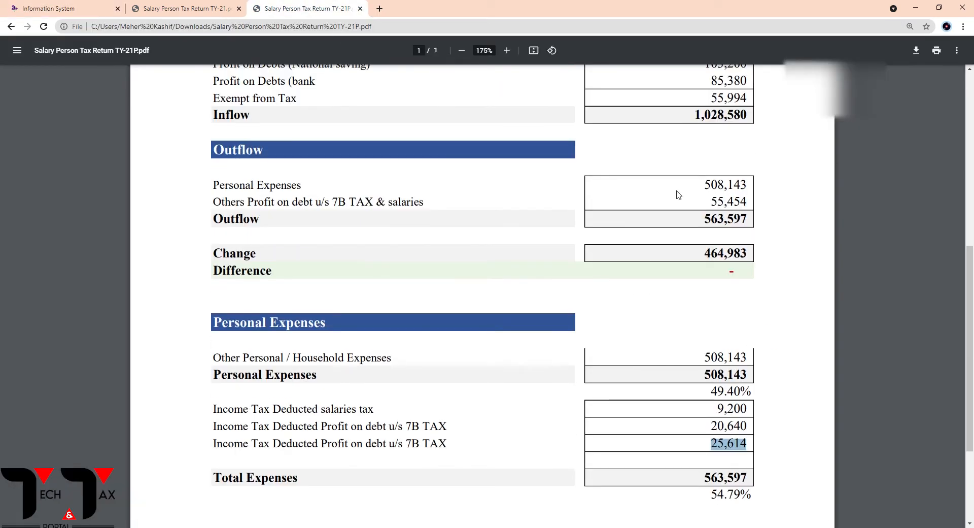
{"action": "left_click_drag", "start_coordinate": [704, 186], "coordinate": [748, 188]}
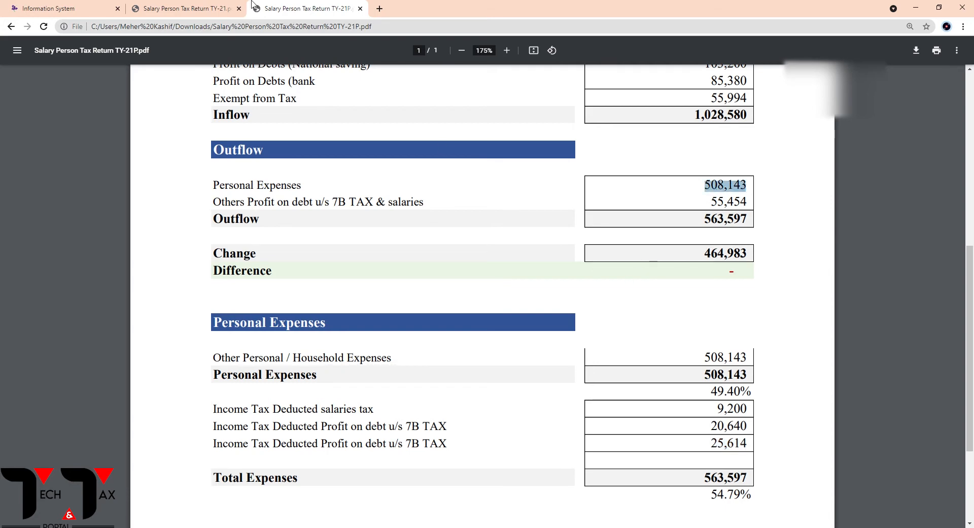
{"action": "left_click", "coordinate": [61, 8]}
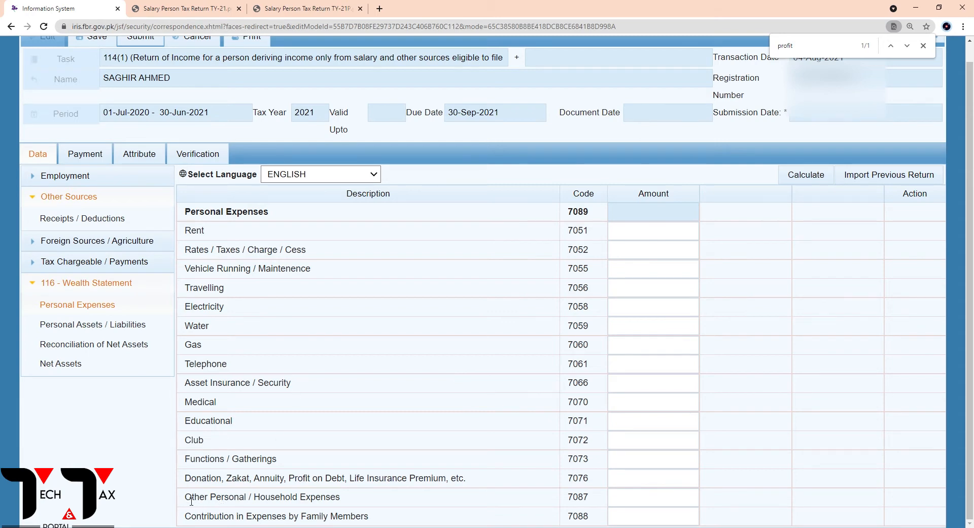
Enter 508,143 as the Other Personal / Household Expenses amount, checking it against the PDF, and calculate the return
{"action": "left_click_drag", "start_coordinate": [187, 501], "coordinate": [345, 500]}
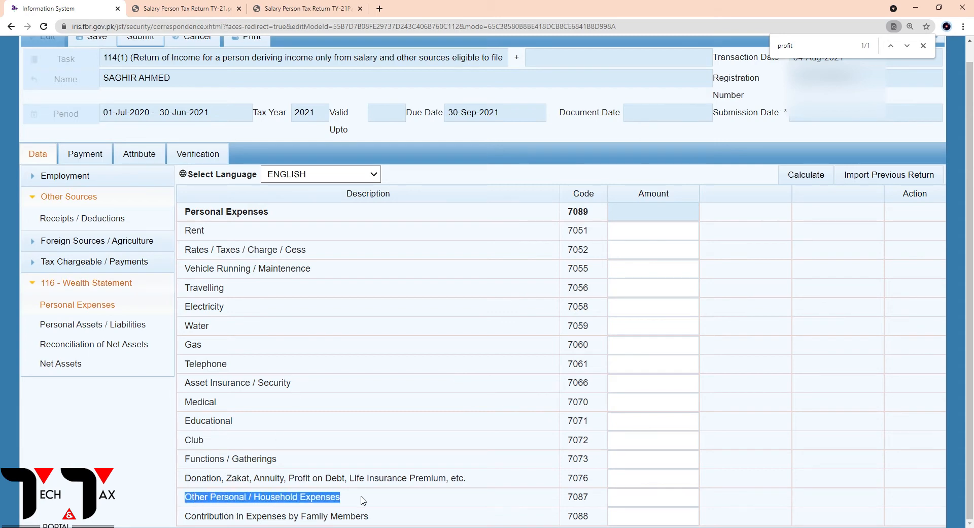
{"action": "left_click", "coordinate": [646, 497]}
{"action": "left_click", "coordinate": [301, 6]}
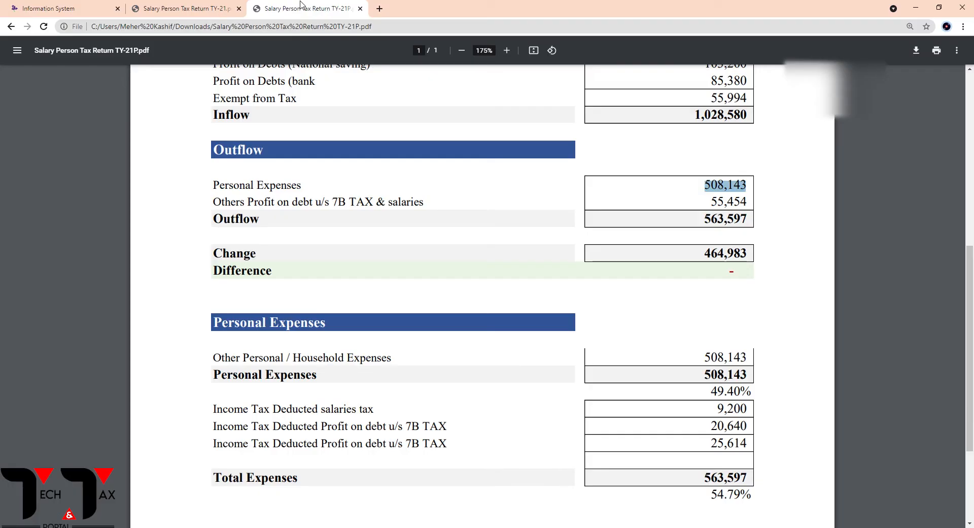
{"action": "left_click", "coordinate": [63, 8]}
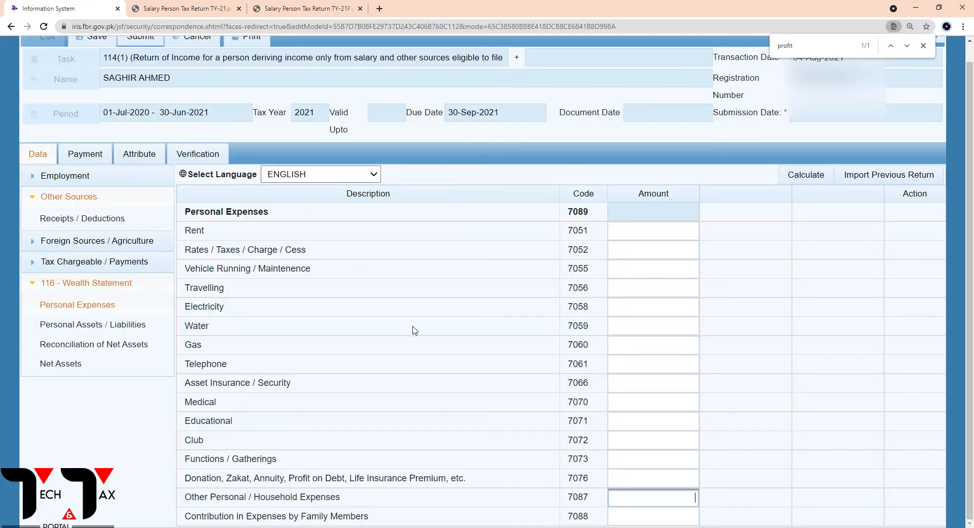
{"action": "type", "text": "508143"}
{"action": "left_click", "coordinate": [807, 182]}
{"action": "left_click", "coordinate": [808, 184]}
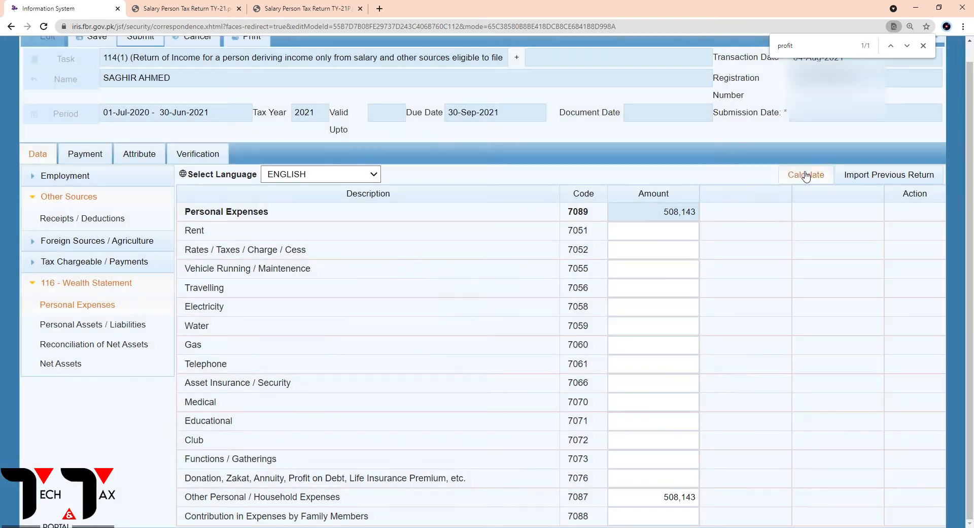
Recalculate the personal expenses and open the Personal Assets / Liabilities section of the wealth statement
{"action": "left_click", "coordinate": [807, 175]}
{"action": "left_click", "coordinate": [808, 178]}
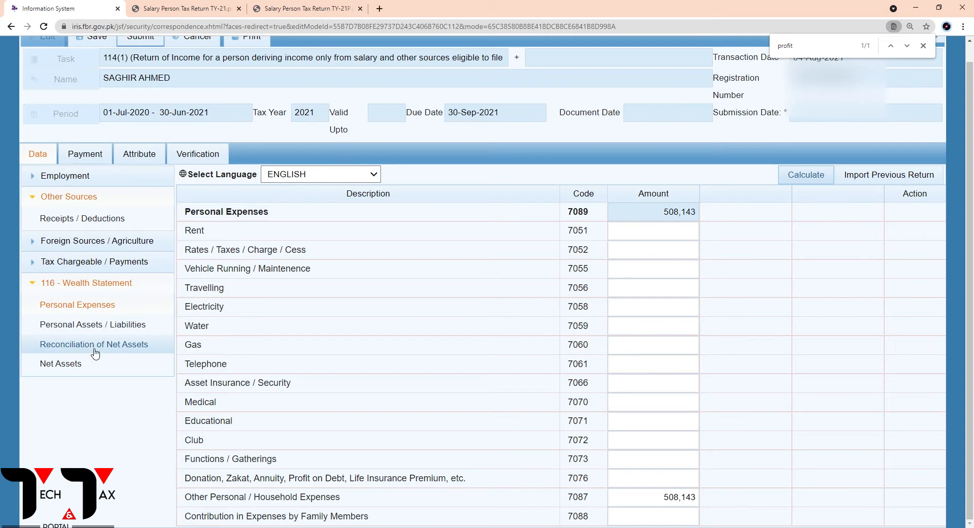
{"action": "left_click", "coordinate": [101, 331]}
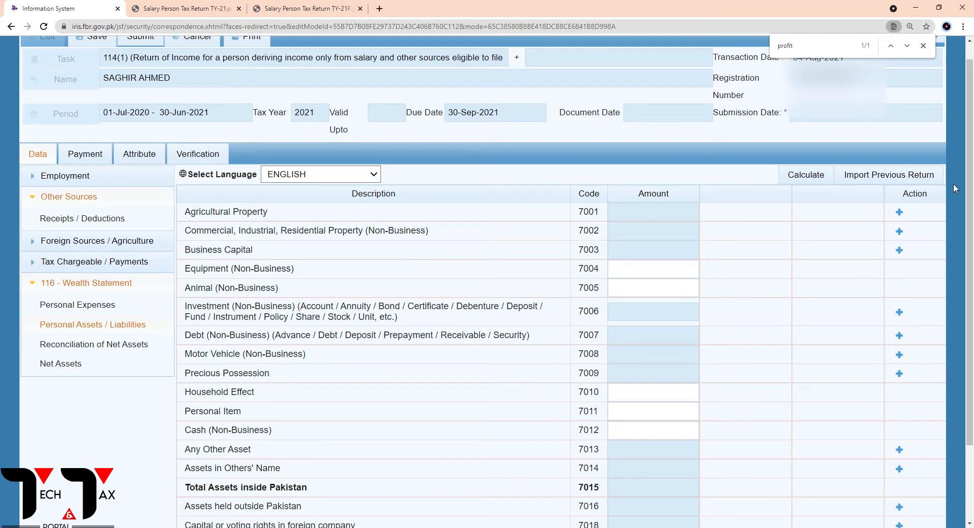
Add a Commercial, Industrial, Residential Property (Non-Business) entry, filling in the property's address and its plot and street details
{"action": "left_click", "coordinate": [900, 231]}
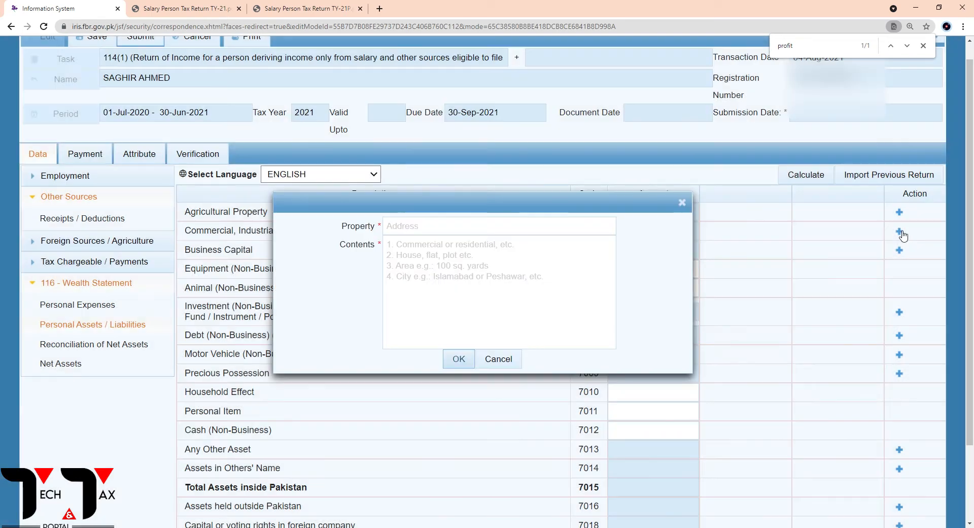
{"action": "left_click", "coordinate": [428, 232]}
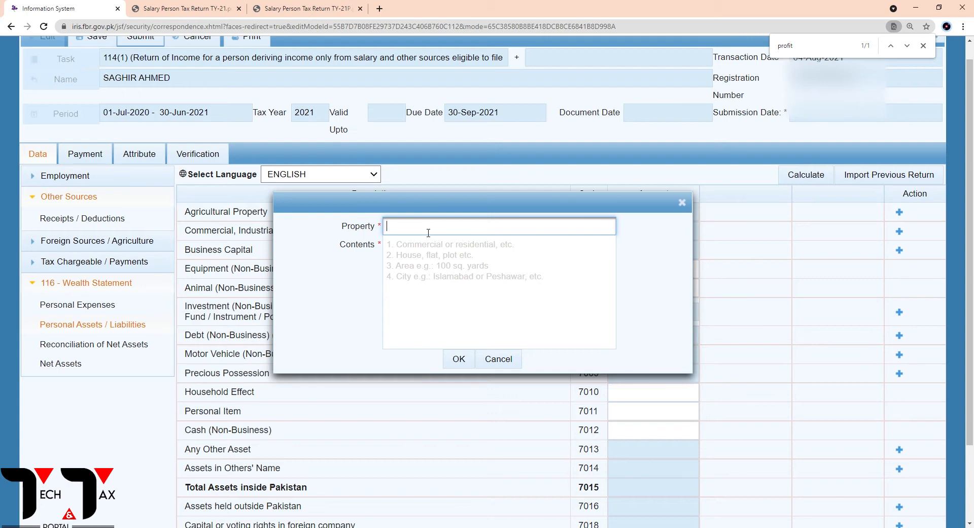
{"action": "left_click", "coordinate": [434, 249]}
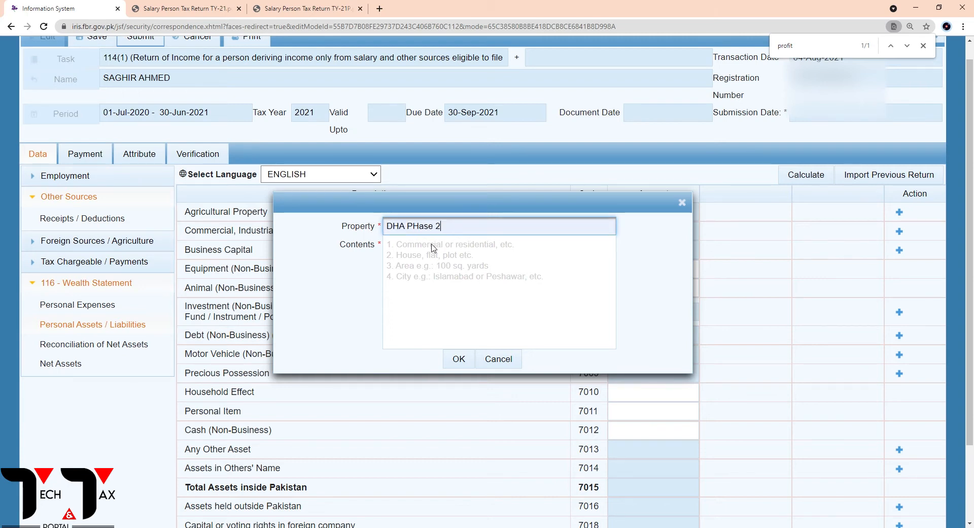
{"action": "left_click", "coordinate": [407, 254]}
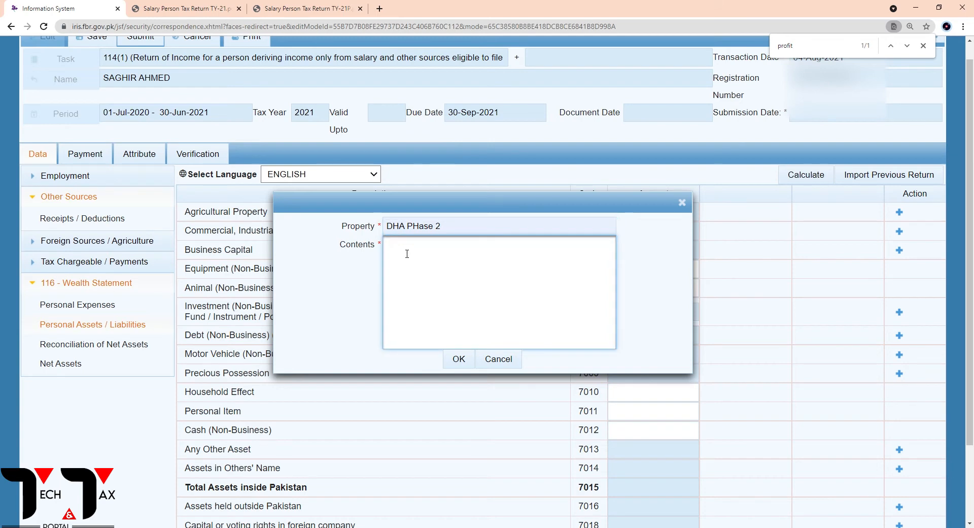
{"action": "left_click", "coordinate": [464, 357]}
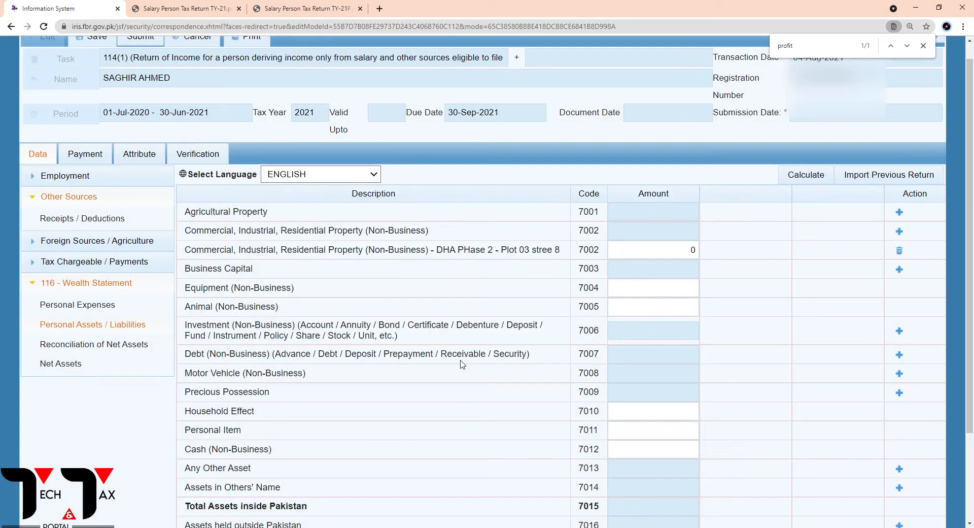
Look up the property value in the TY-21P PDF, enter 3,245,340 as the new property entry's amount, and calculate the return
{"action": "double_click", "coordinate": [653, 257]}
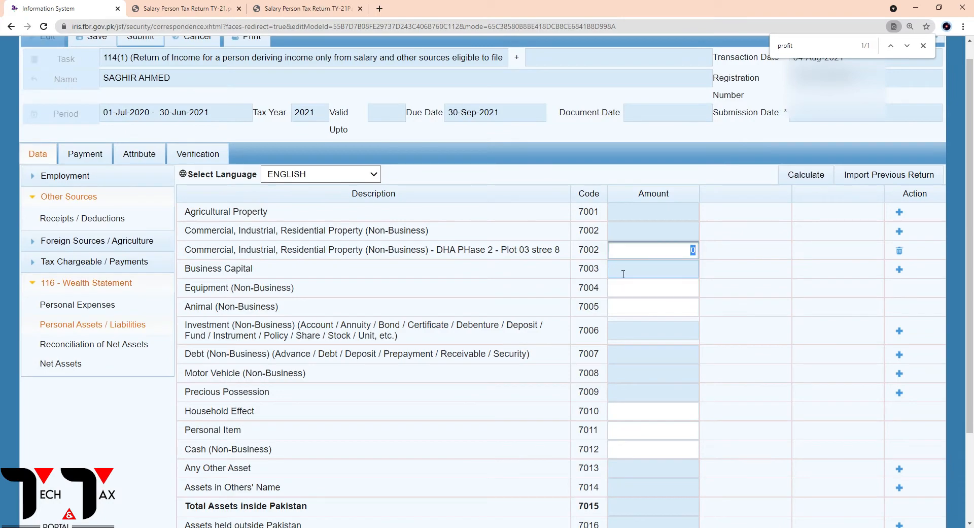
{"action": "left_click", "coordinate": [307, 8]}
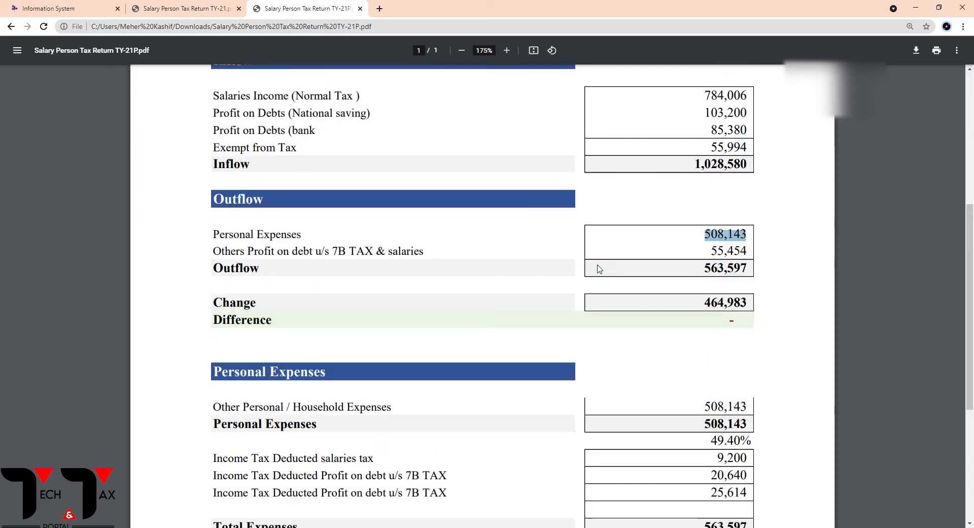
{"action": "scroll", "coordinate": [593, 270], "scroll_direction": "up", "scroll_amount": 8}
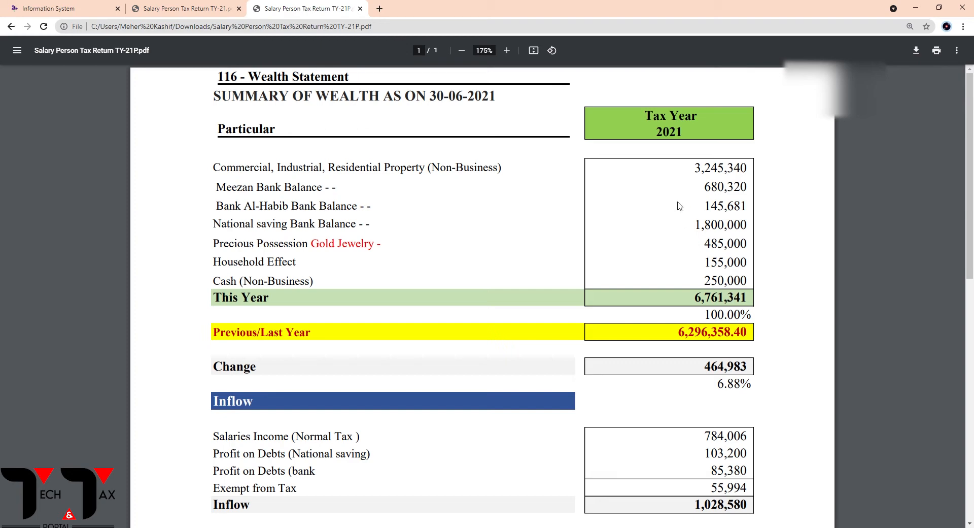
{"action": "left_click", "coordinate": [76, 9]}
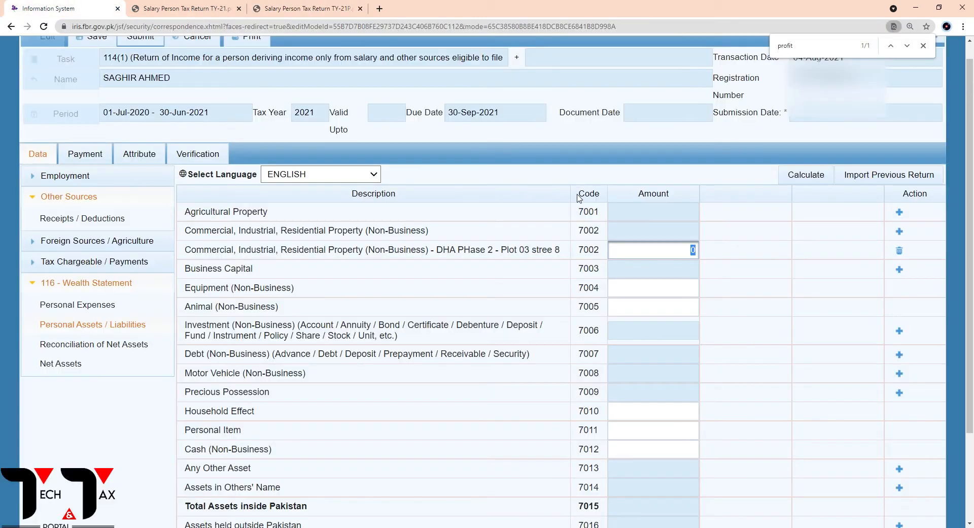
{"action": "type", "text": "45340"}
{"action": "left_click", "coordinate": [794, 177]}
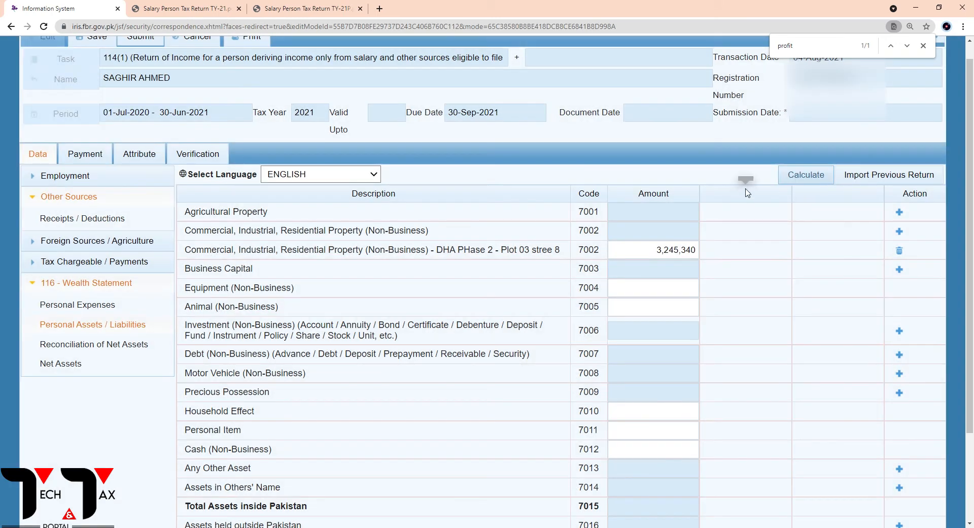
{"action": "left_click", "coordinate": [794, 180]}
Add an Investment (Non-Business) entry under code 7006 named MBL Balance, with a single dot as its contents
{"action": "left_click", "coordinate": [693, 290]}
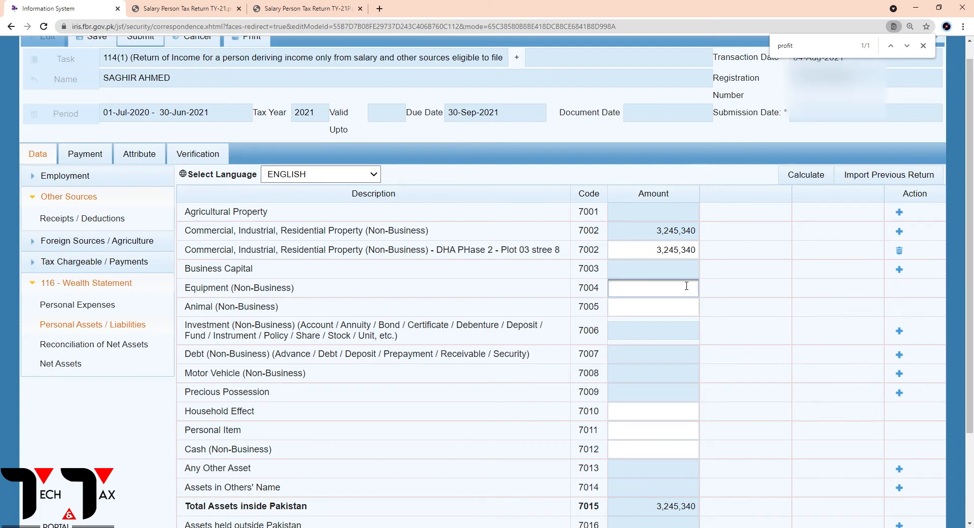
{"action": "left_click", "coordinate": [520, 324]}
{"action": "left_click_drag", "start_coordinate": [395, 338], "coordinate": [343, 330]}
{"action": "left_click", "coordinate": [413, 335]}
{"action": "left_click", "coordinate": [899, 330]}
{"action": "left_click", "coordinate": [459, 226]}
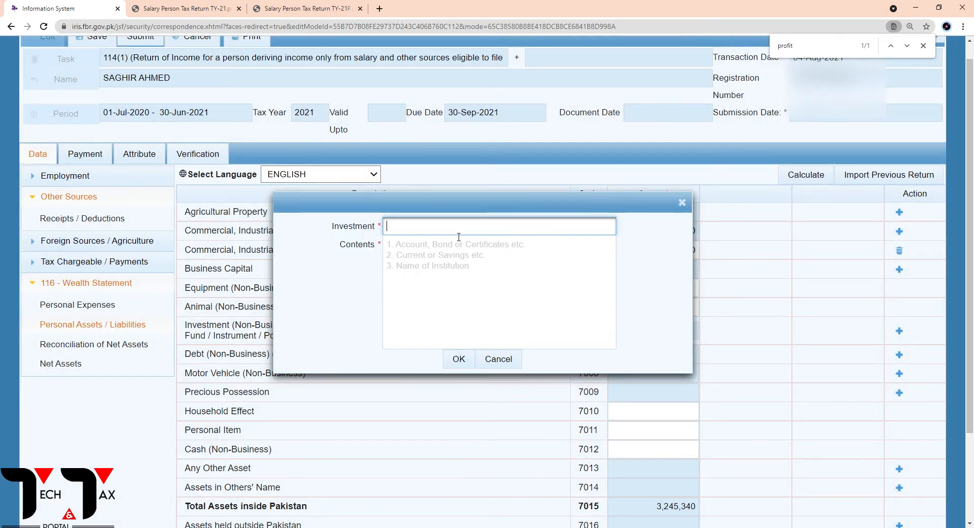
{"action": "type", "text": "MBL Balance"}
{"action": "left_click", "coordinate": [401, 272]}
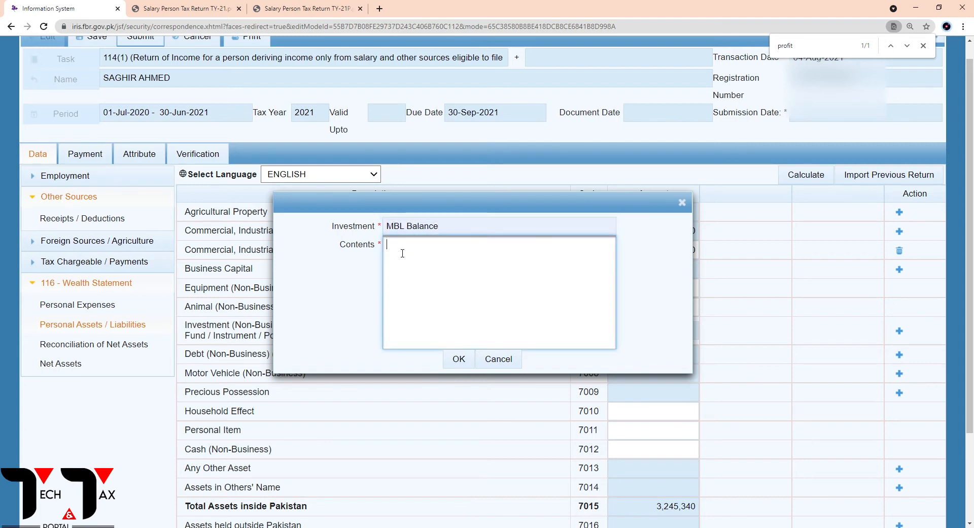
{"action": "left_click", "coordinate": [458, 358]}
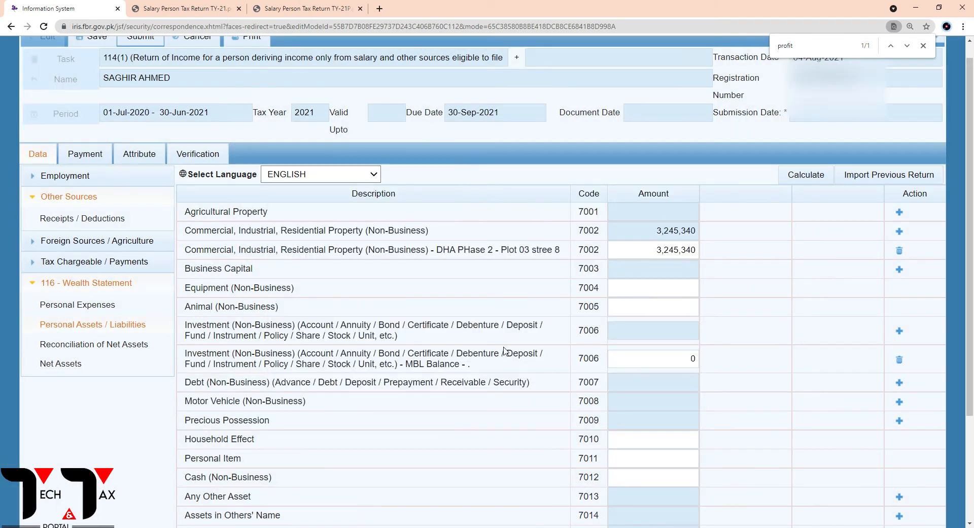
Copy the Meezan Bank balance, 680,320, from the TY-21P PDF into the MBL Balance entry's amount and calculate the return
{"action": "left_click", "coordinate": [301, 12]}
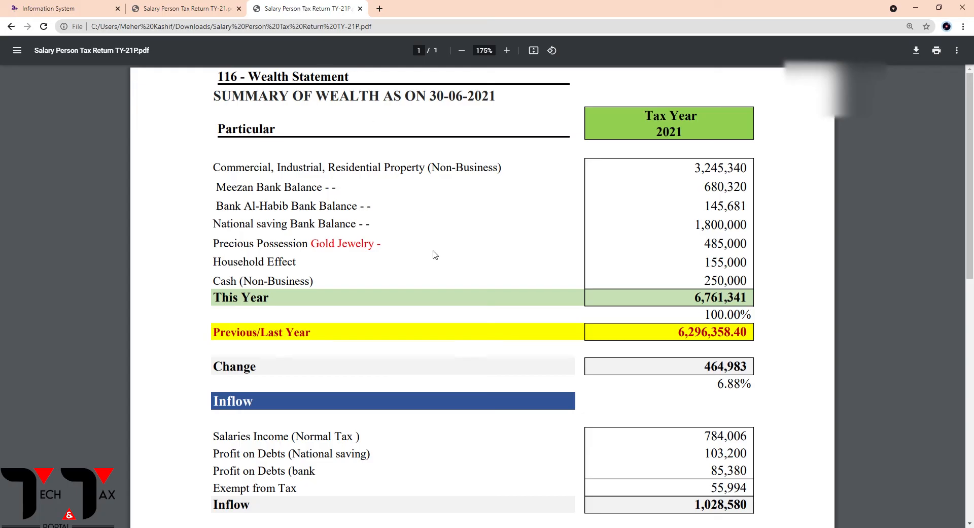
{"action": "left_click_drag", "start_coordinate": [702, 191], "coordinate": [759, 191]}
{"action": "key", "text": "ctrl+c"}
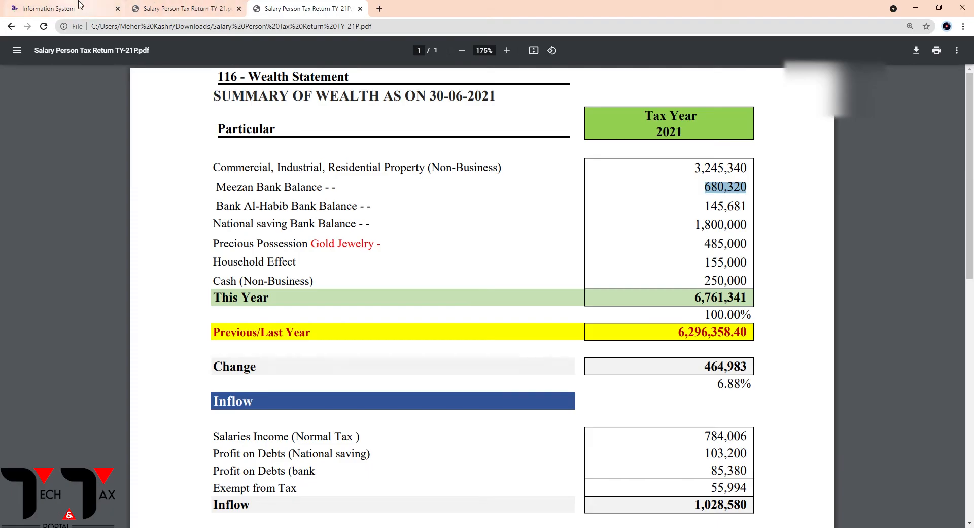
{"action": "left_click", "coordinate": [60, 8]}
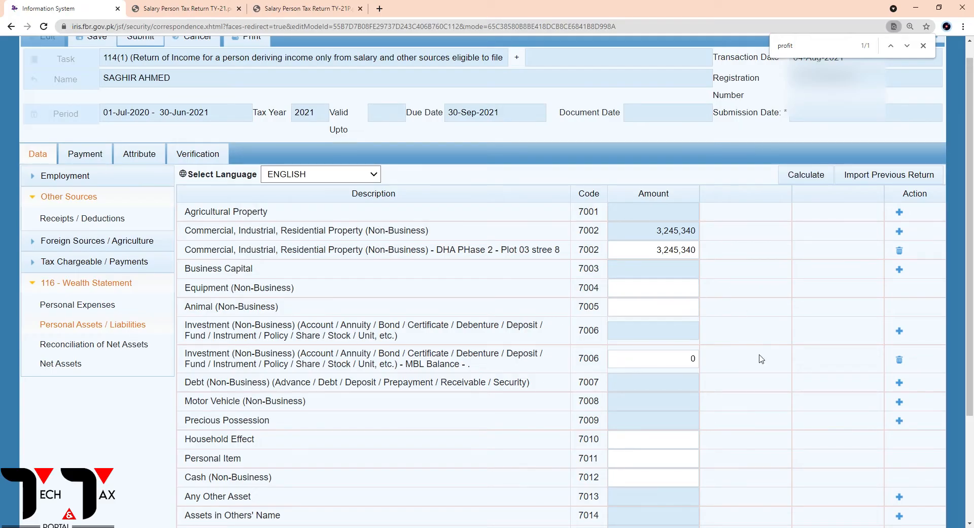
{"action": "left_click", "coordinate": [633, 361]}
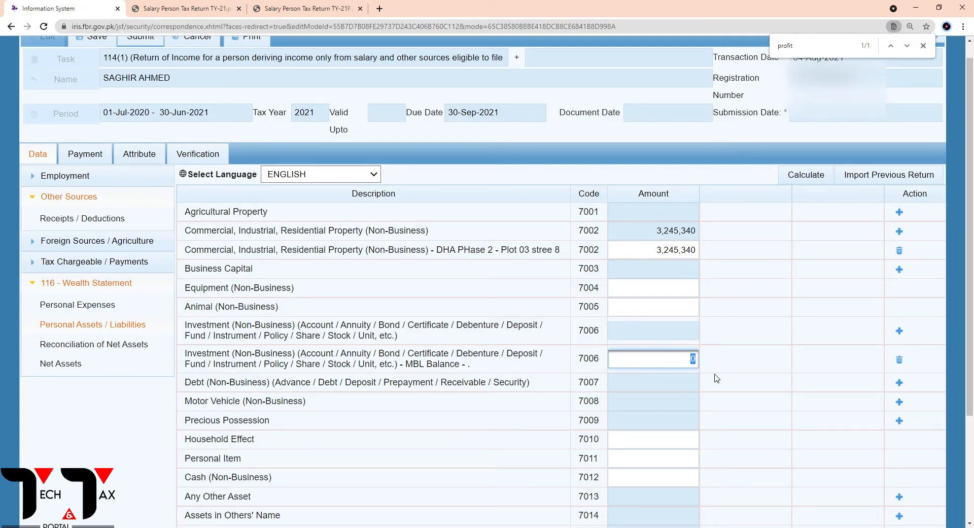
{"action": "key", "text": "ctrl+v"}
{"action": "left_click", "coordinate": [807, 182]}
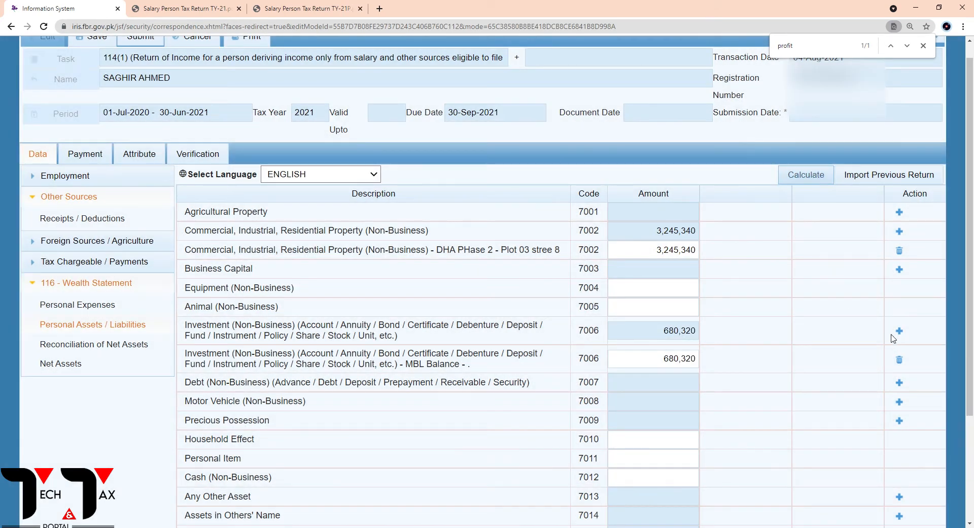
Add a second Investment (Non-Business) entry named Bank al Habib, with a single dot as its contents
{"action": "left_click", "coordinate": [900, 330]}
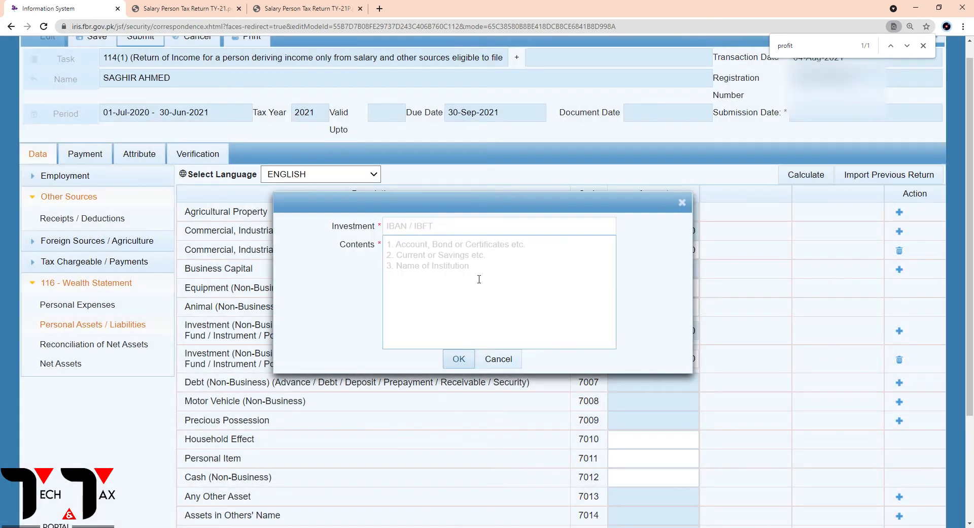
{"action": "left_click", "coordinate": [392, 229]}
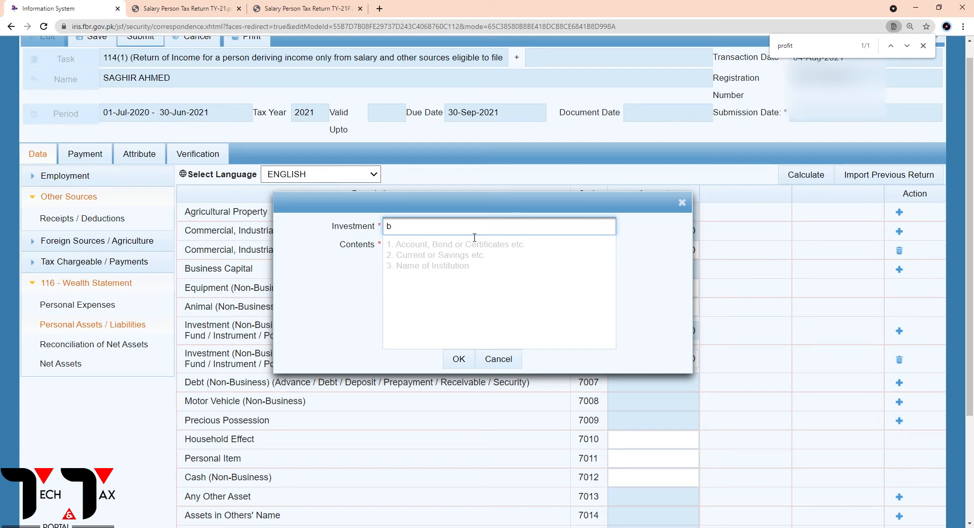
{"action": "type", "text": "b"}
{"action": "left_click", "coordinate": [445, 242]}
{"action": "left_click", "coordinate": [418, 249]}
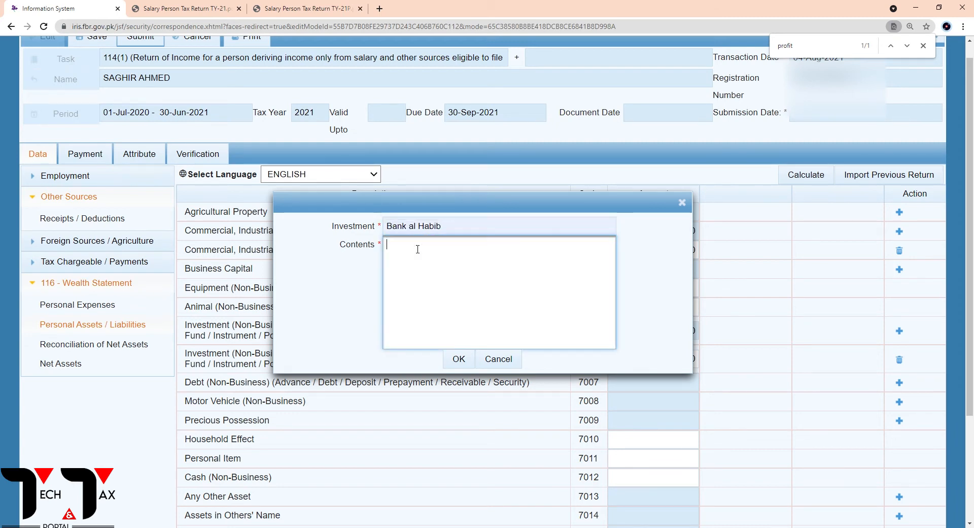
{"action": "left_click", "coordinate": [464, 358]}
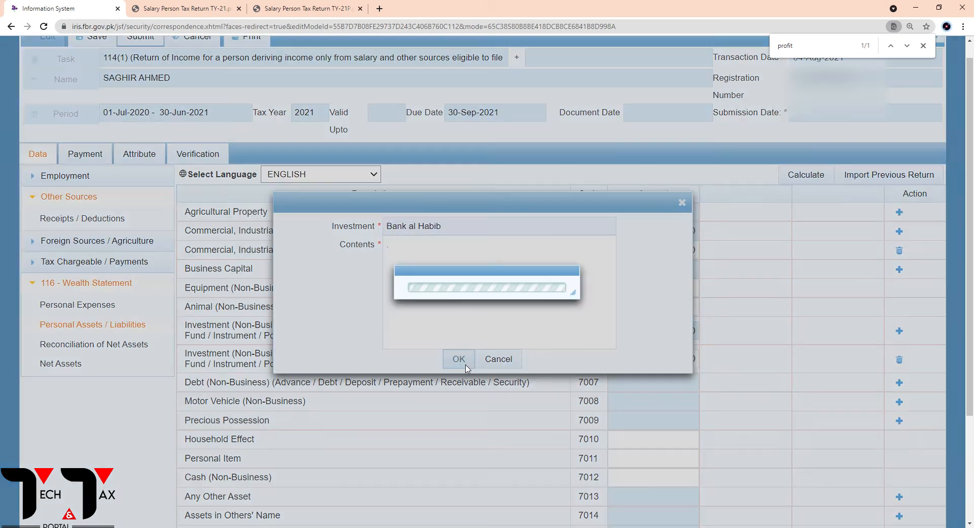
Look up the Bank Al-Habib balance in the TY-21P PDF, enter 145,681 as the Bank al Habib entry's amount, and calculate
{"action": "left_click", "coordinate": [310, 8]}
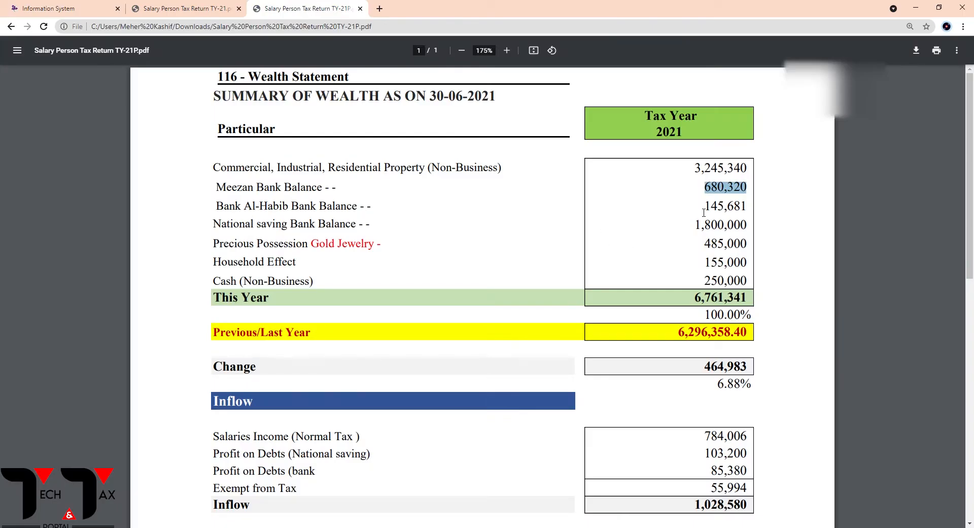
{"action": "left_click_drag", "start_coordinate": [705, 205], "coordinate": [746, 206]}
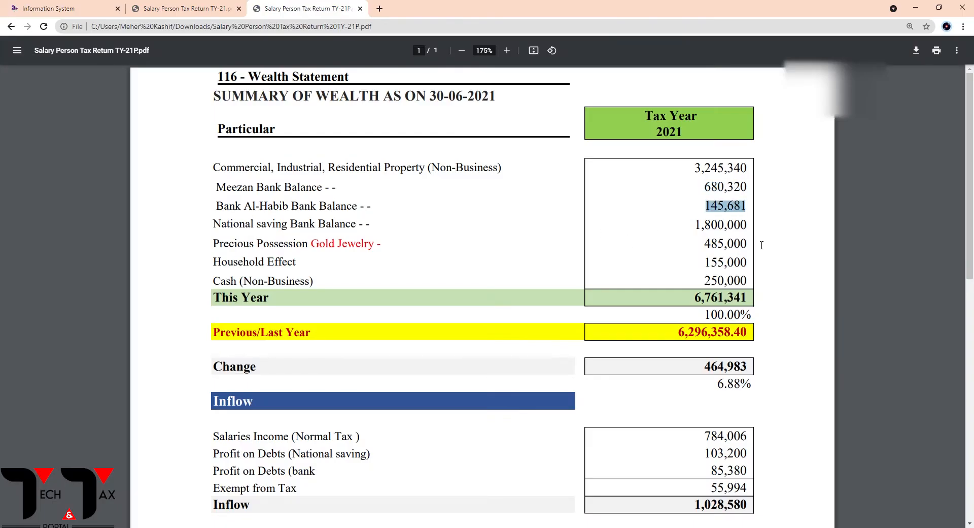
{"action": "left_click", "coordinate": [740, 231]}
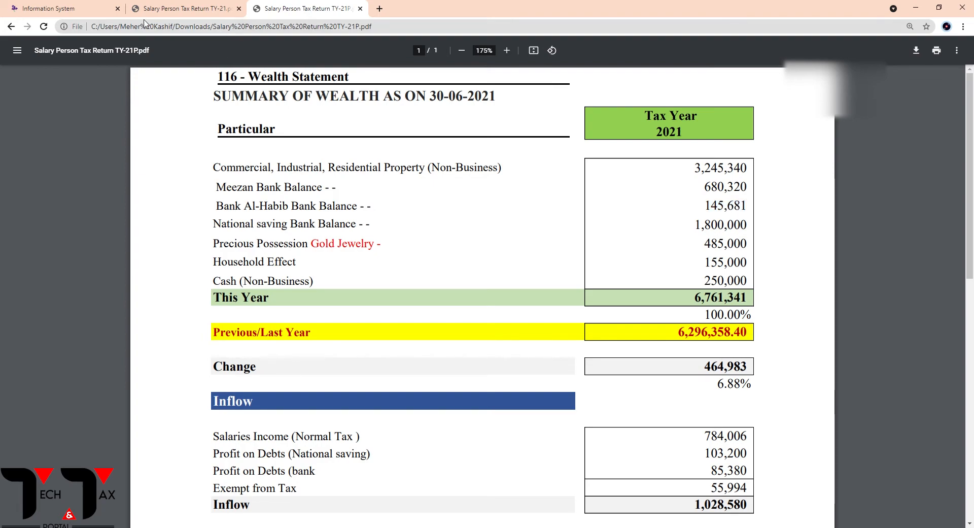
{"action": "left_click", "coordinate": [71, 9]}
{"action": "left_click", "coordinate": [685, 357]}
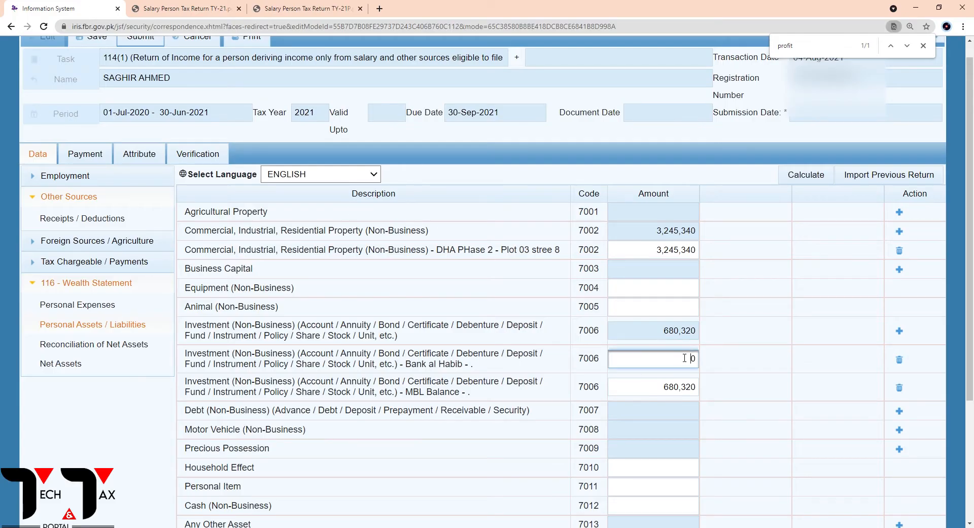
{"action": "left_click_drag", "start_coordinate": [684, 358], "coordinate": [703, 361]}
{"action": "type", "text": "145681"}
{"action": "left_click", "coordinate": [801, 175]}
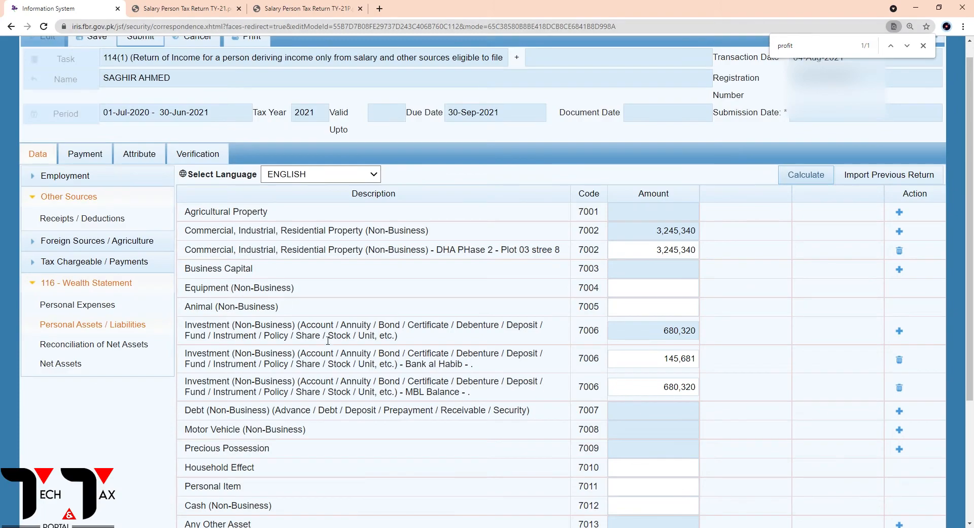
Check the National Saving balance in the TY-21P PDF and add an Investment (Non-Business) entry named National Saving, with a single dot as contents
{"action": "left_click", "coordinate": [306, 10]}
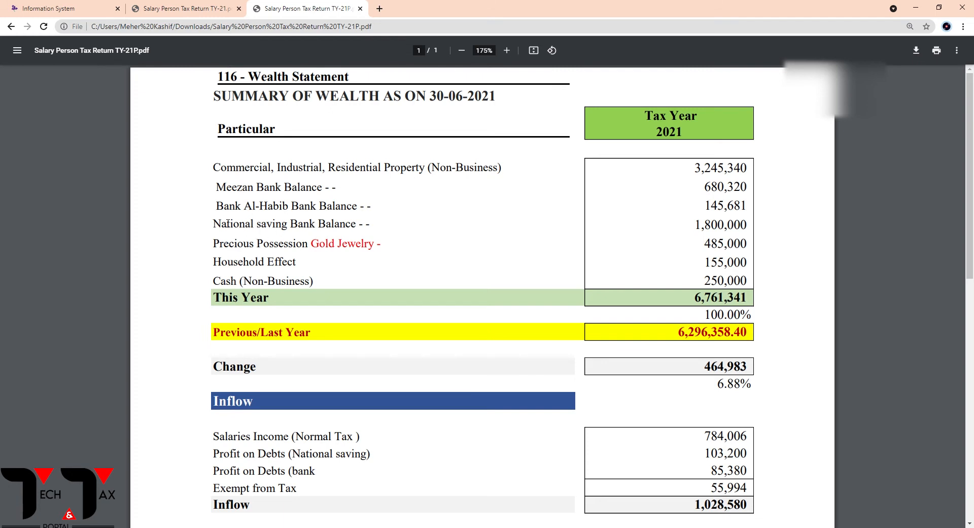
{"action": "left_click", "coordinate": [69, 5]}
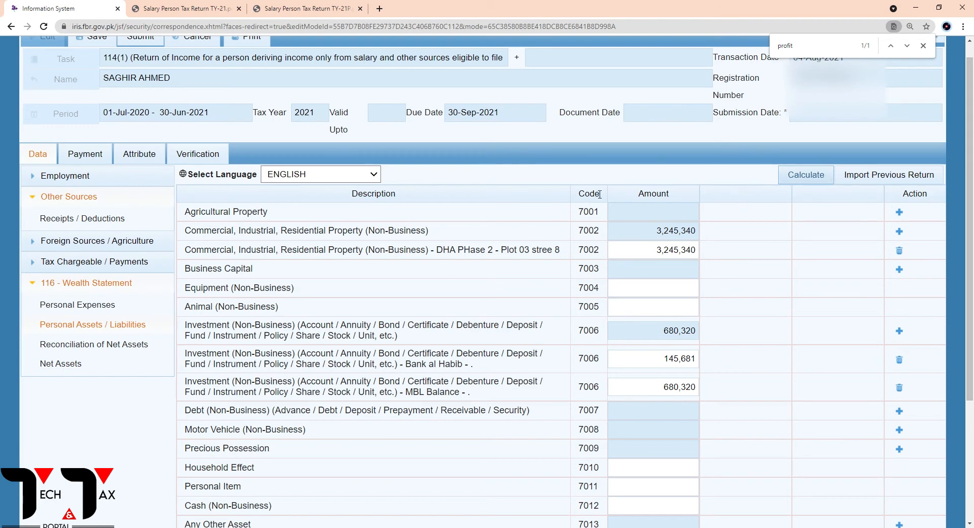
{"action": "left_click", "coordinate": [899, 331]}
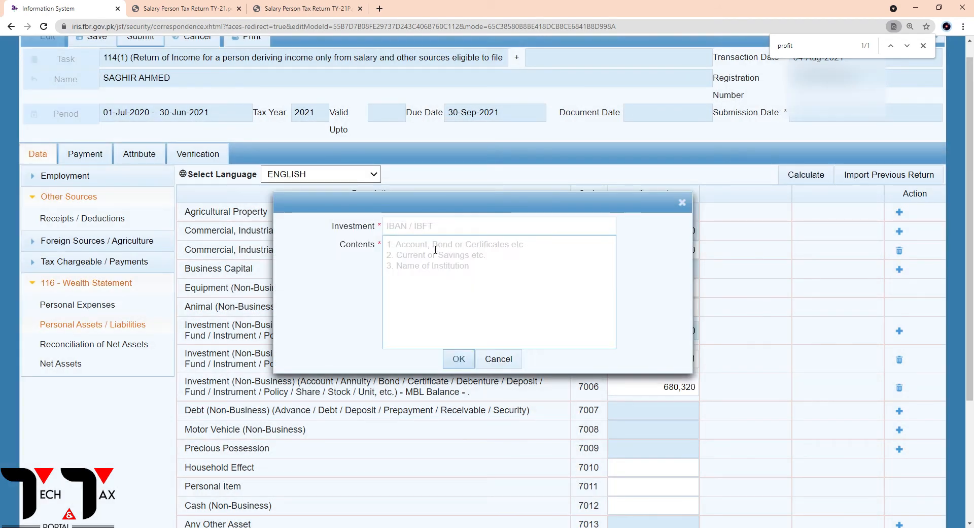
{"action": "left_click", "coordinate": [435, 230]}
{"action": "type", "text": "National Saving"}
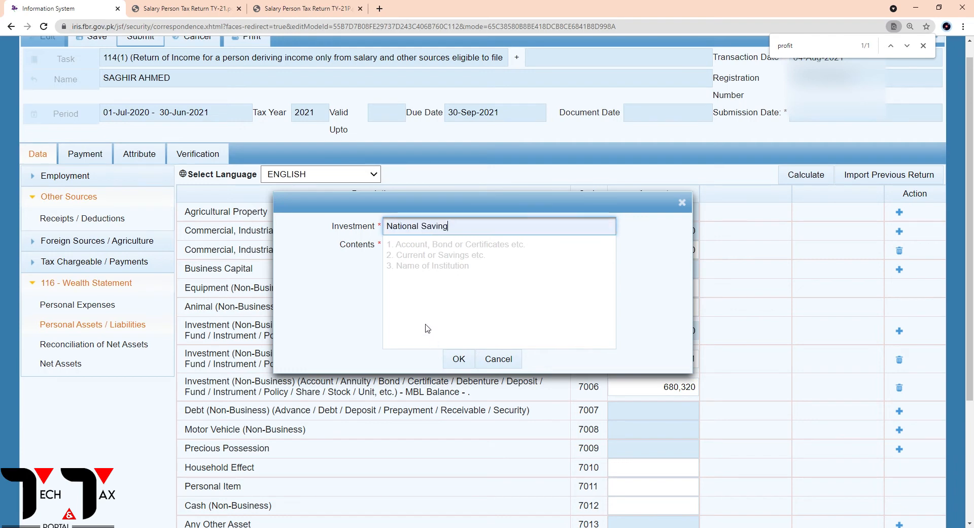
{"action": "left_click", "coordinate": [418, 252]}
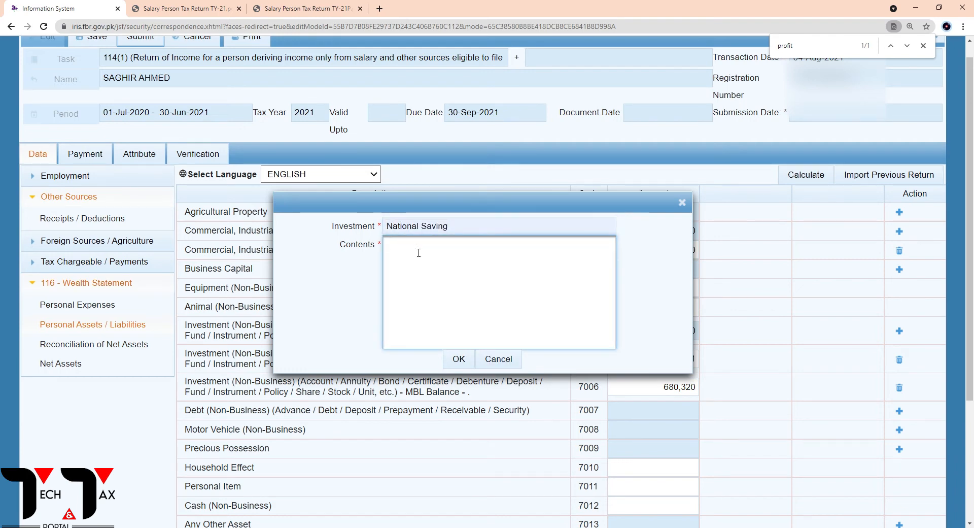
{"action": "left_click", "coordinate": [460, 354]}
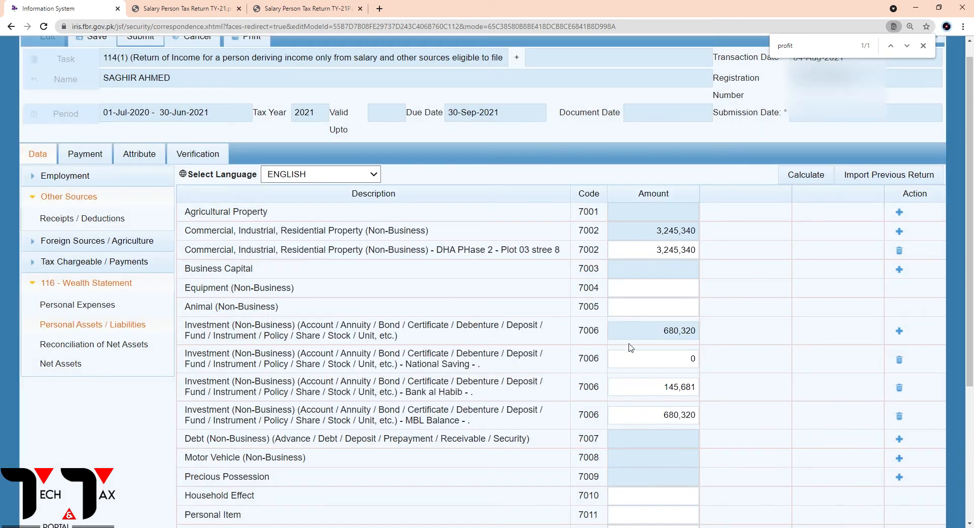
Enter 1,800,000 as the National Saving entry's amount and calculate the return
{"action": "left_click", "coordinate": [670, 358]}
{"action": "type", "text": "1,"}
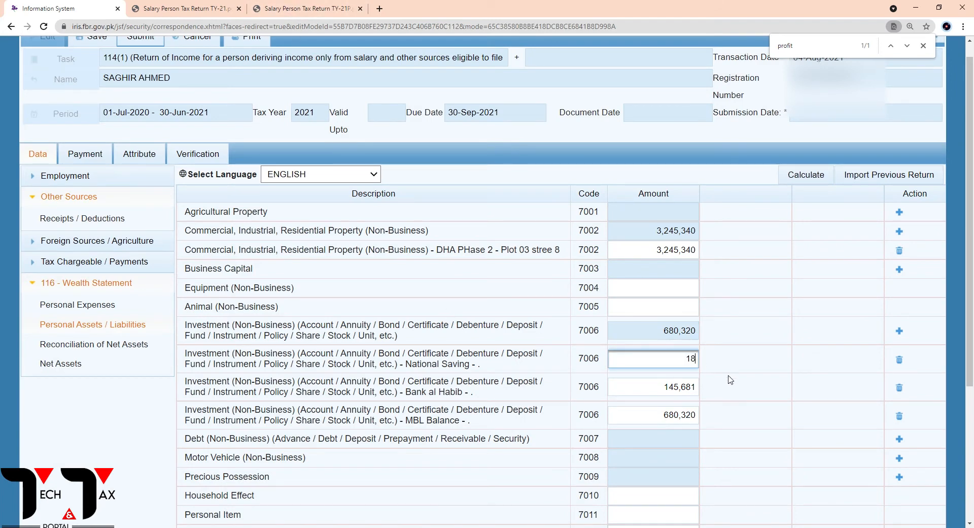
{"action": "type", "text": "800,000"}
{"action": "left_click", "coordinate": [802, 176]}
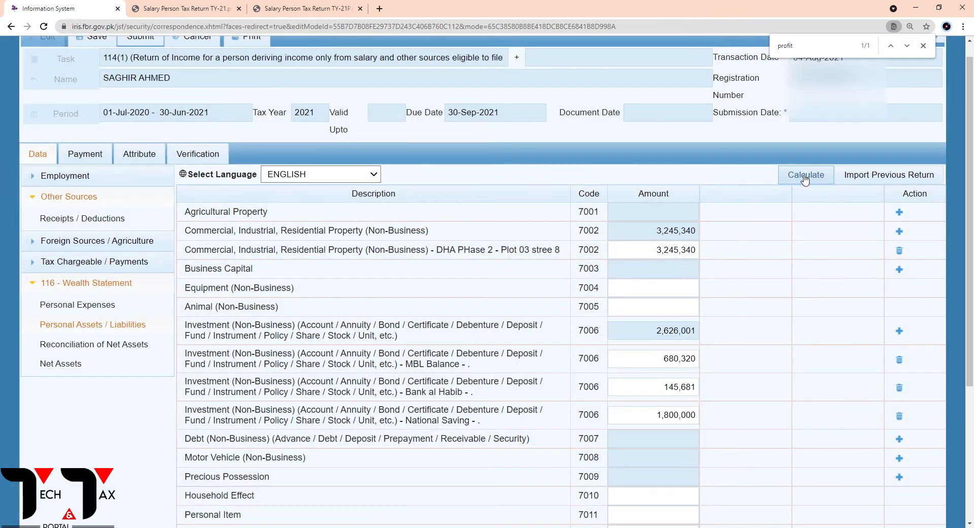
{"action": "left_click", "coordinate": [805, 178]}
Add a Precious Possession entry under code 7009 named Gold, with a single dot as its contents
{"action": "scroll", "coordinate": [241, 393], "scroll_direction": "down", "scroll_amount": 2}
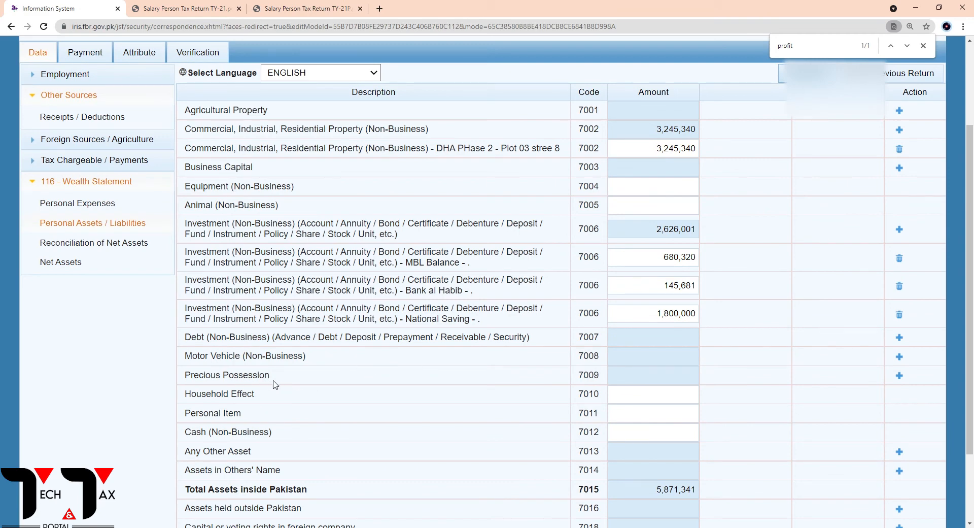
{"action": "left_click_drag", "start_coordinate": [193, 383], "coordinate": [576, 387]}
{"action": "left_click", "coordinate": [604, 379]}
{"action": "left_click", "coordinate": [899, 376]}
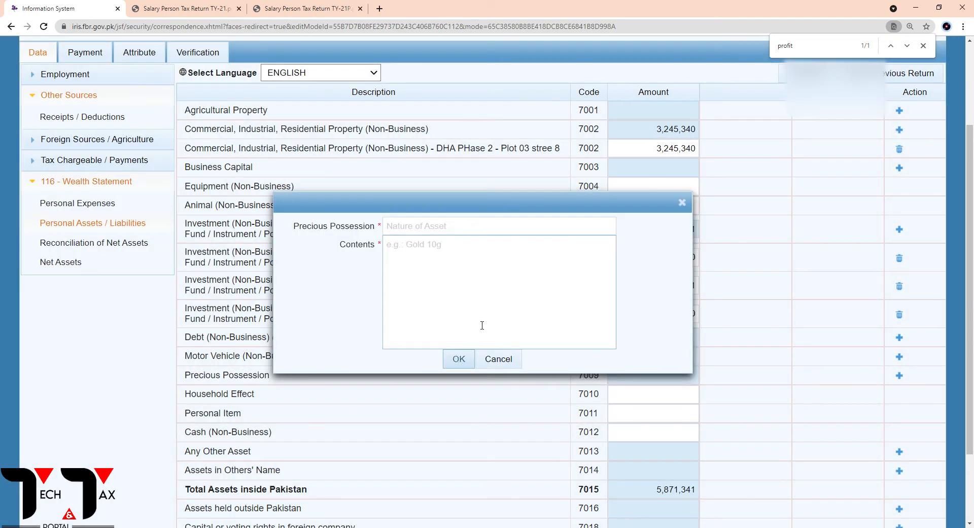
{"action": "left_click", "coordinate": [411, 229]}
{"action": "type", "text": "Gold"}
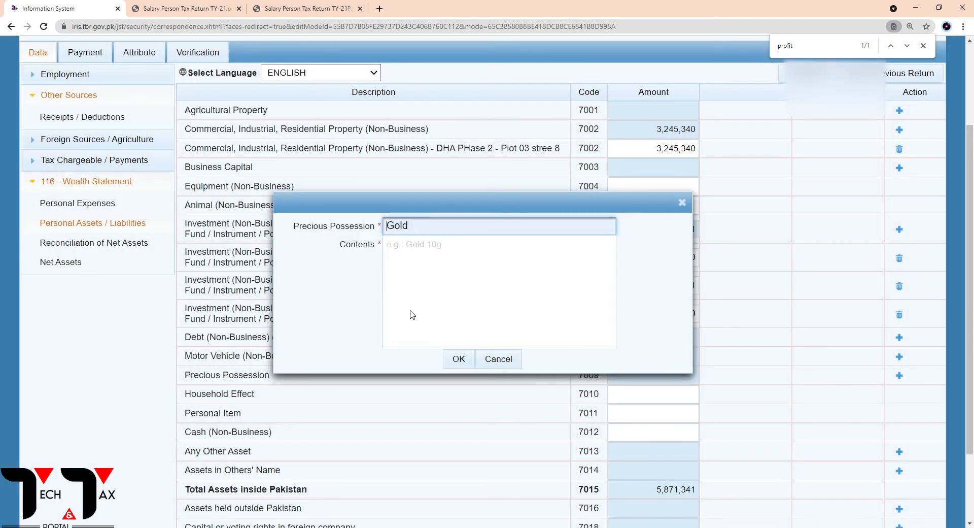
{"action": "left_click", "coordinate": [421, 250]}
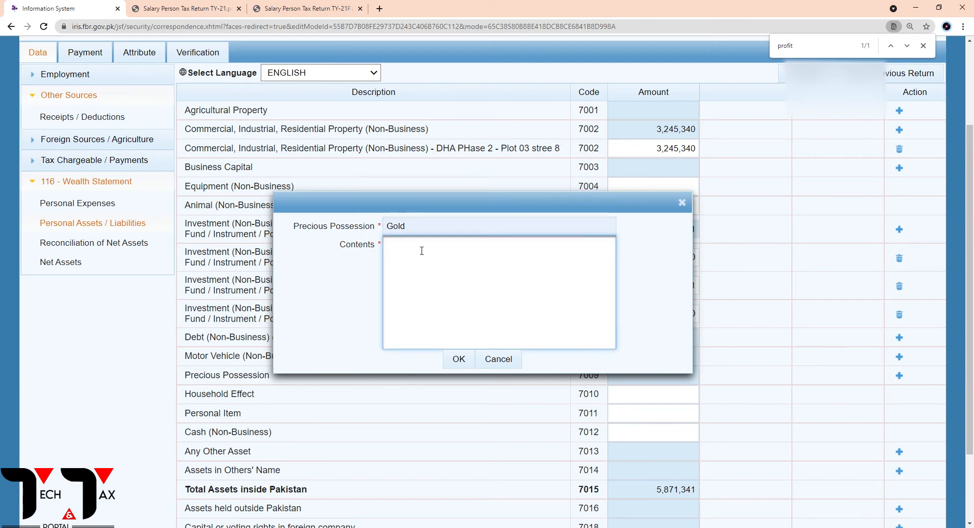
{"action": "left_click", "coordinate": [462, 361]}
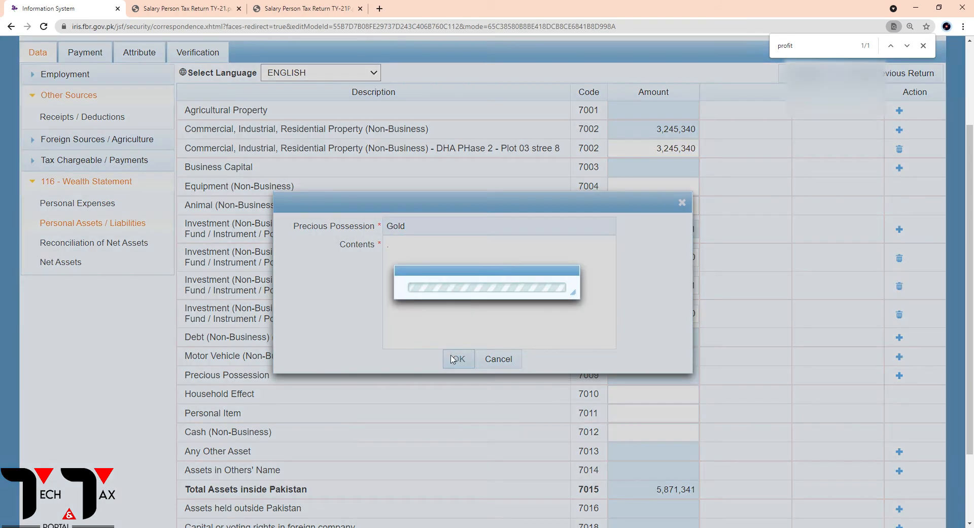
Copy the gold jewelry value, 485,000, from the TY-21P PDF into the Gold entry's amount and calculate
{"action": "left_click", "coordinate": [305, 9]}
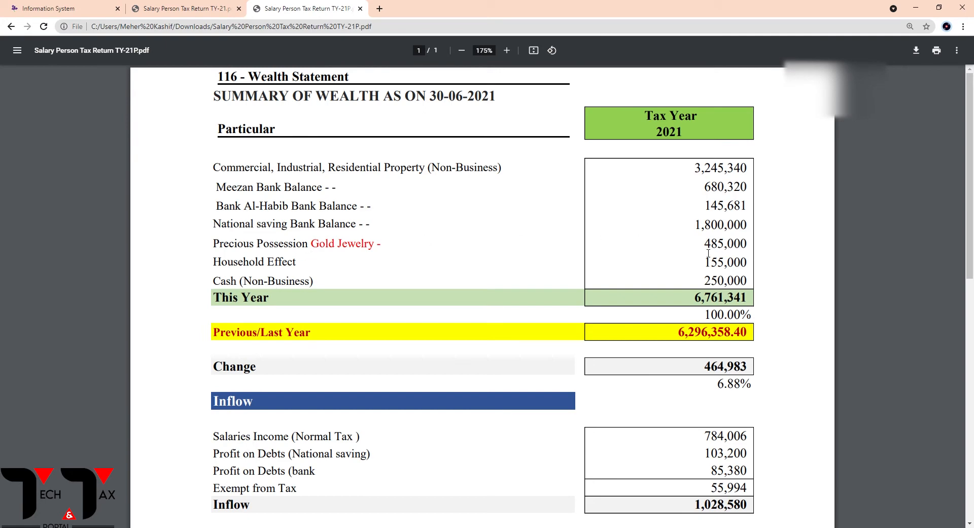
{"action": "left_click_drag", "start_coordinate": [703, 244], "coordinate": [751, 251]}
{"action": "key", "text": "ctrl+c"}
{"action": "key", "text": "ctrl+shift+Tab"}
{"action": "key", "text": "ctrl+shift+Tab"}
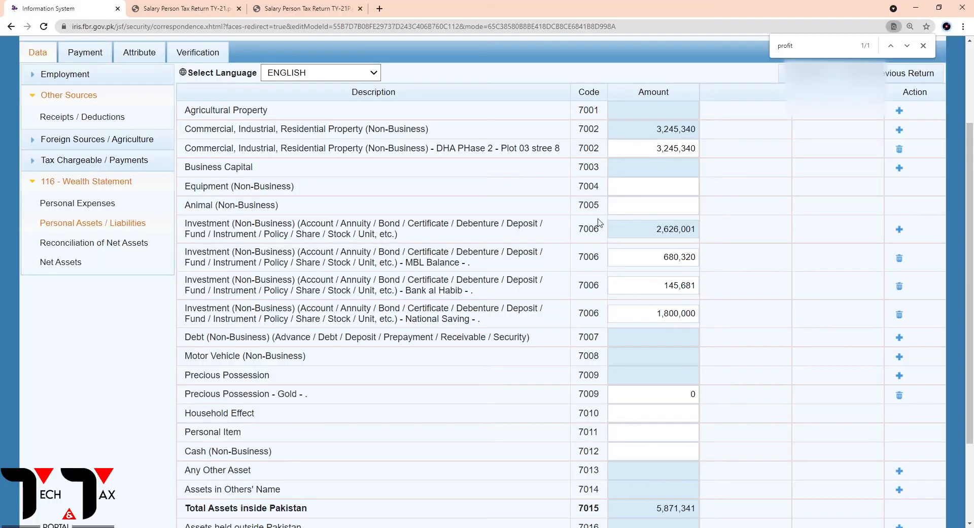
{"action": "left_click", "coordinate": [655, 398]}
{"action": "key", "text": "ctrl+v"}
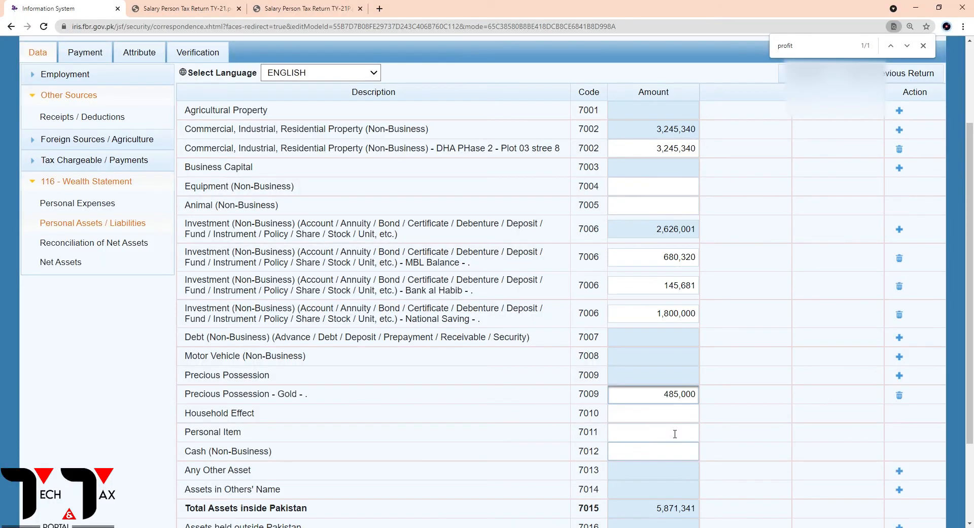
{"action": "left_click", "coordinate": [807, 73]}
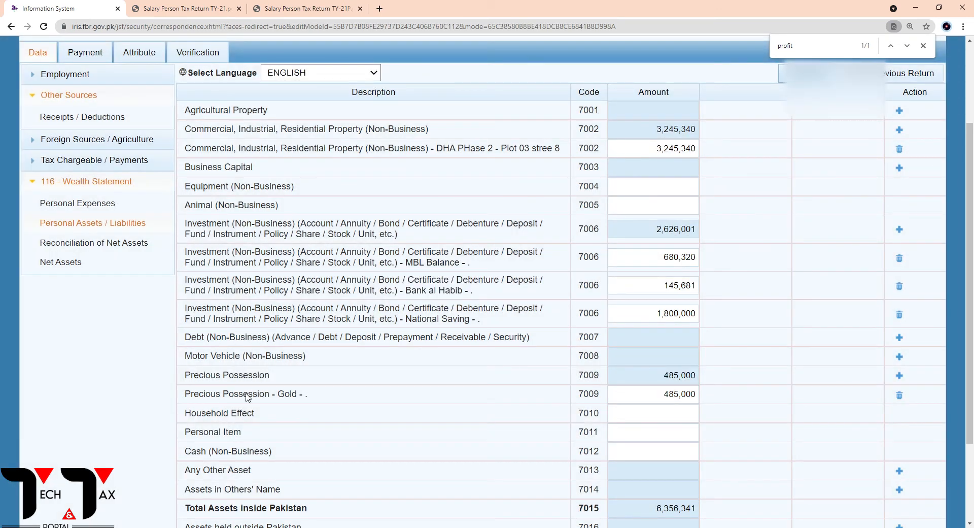
Look up the household effect value in the TY-21P PDF, enter 155,000 for Household Effect (7010), and calculate
{"action": "left_click_drag", "start_coordinate": [195, 418], "coordinate": [250, 417]}
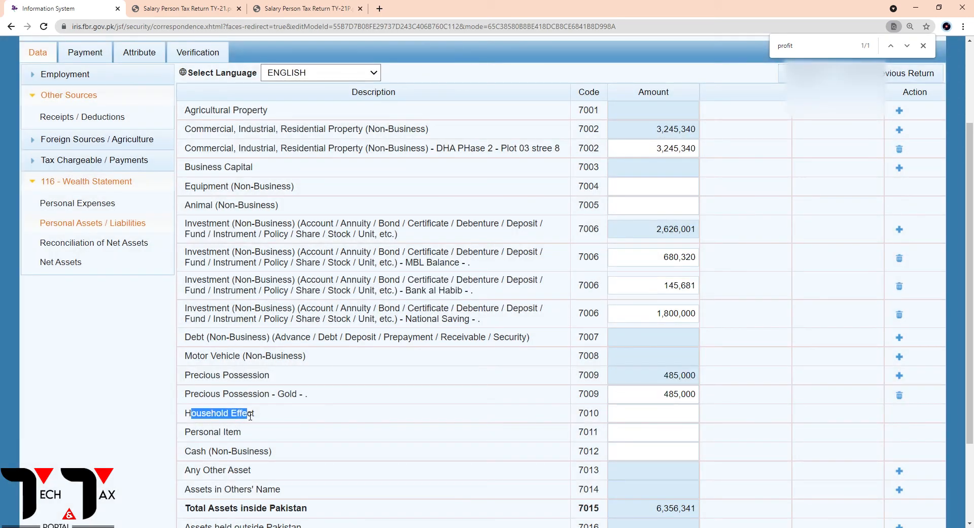
{"action": "left_click", "coordinate": [282, 419]}
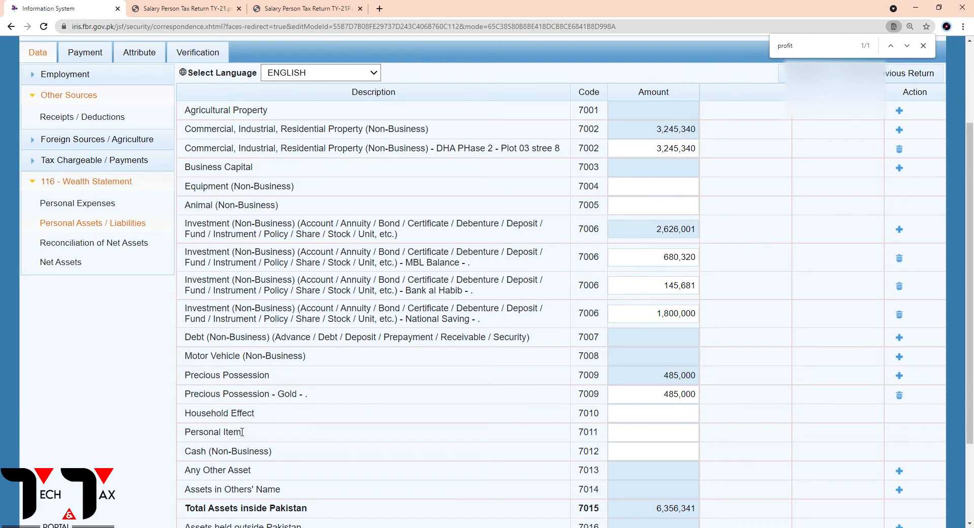
{"action": "left_click", "coordinate": [648, 414]}
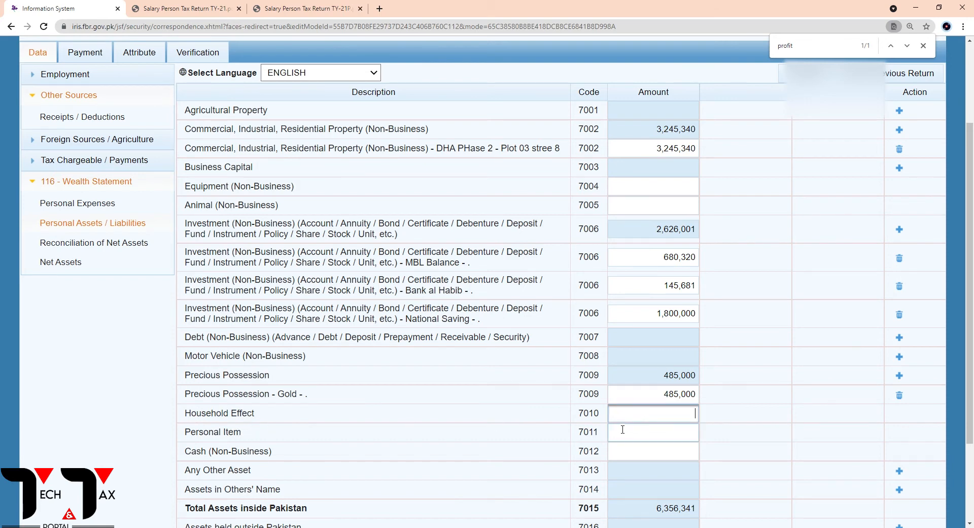
{"action": "left_click", "coordinate": [309, 2]}
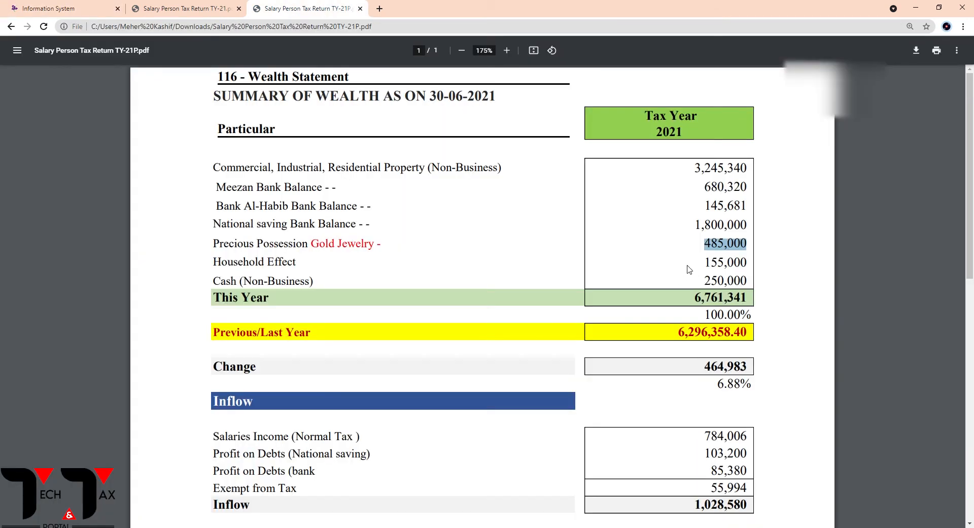
{"action": "left_click", "coordinate": [708, 262]}
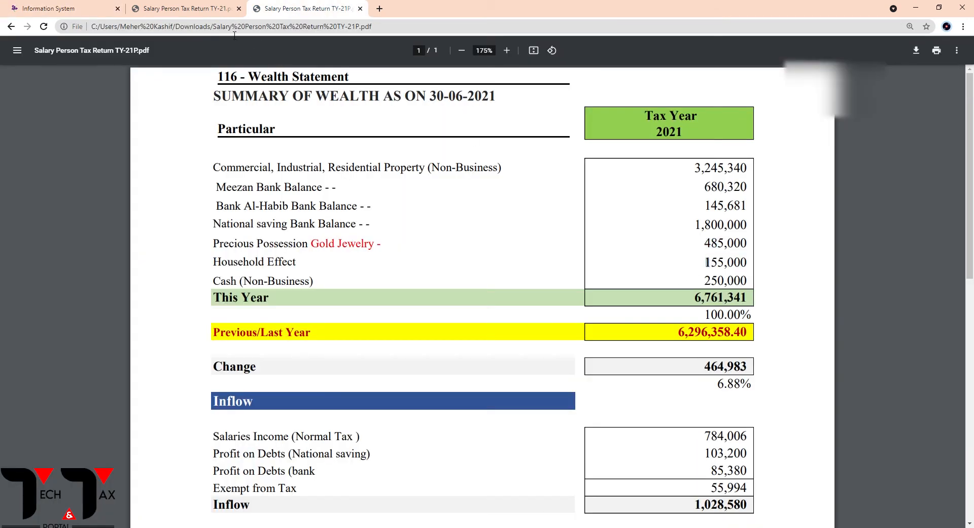
{"action": "left_click", "coordinate": [193, 8]}
{"action": "left_click", "coordinate": [103, 4]}
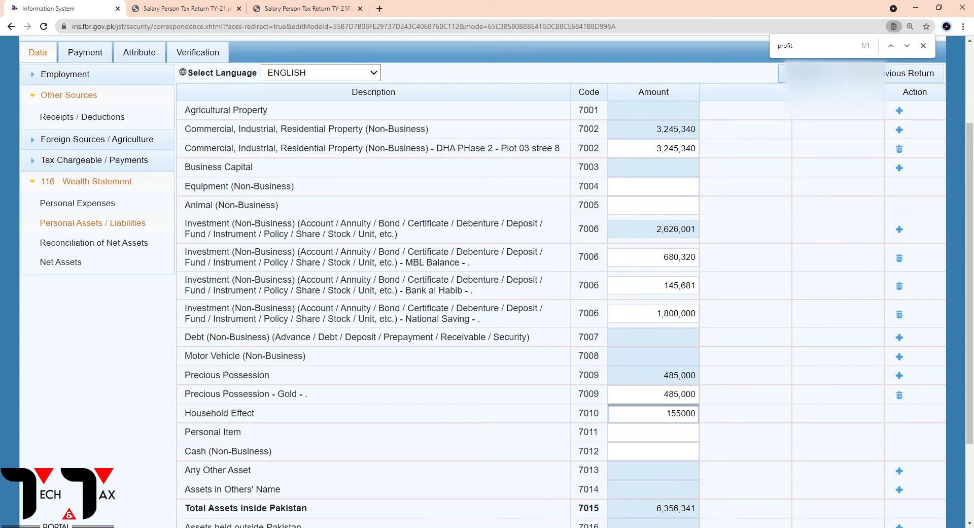
{"action": "key", "text": "Tab"}
{"action": "left_click", "coordinate": [811, 74]}
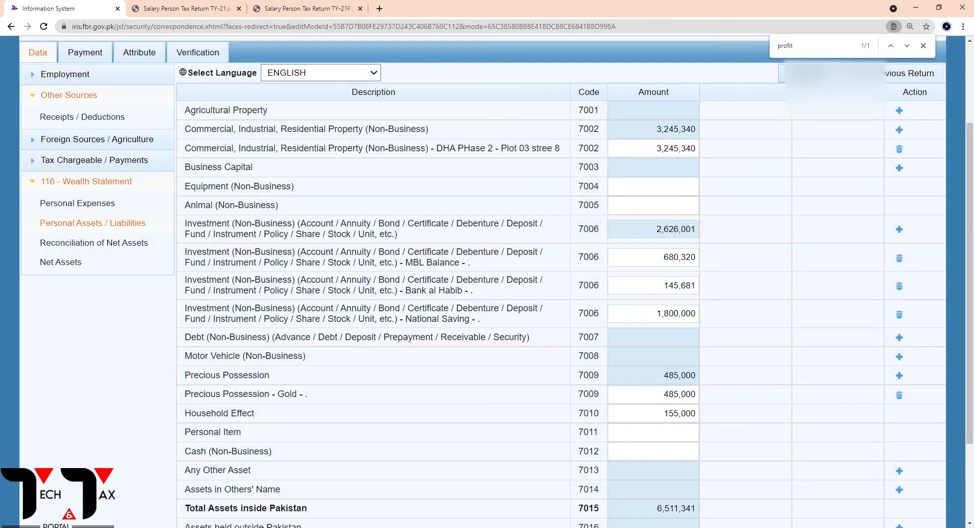
Look up the cash figure in the TY-21P PDF, enter 250,000 for Cash (Non-Business) under code 7012, and calculate
{"action": "left_click", "coordinate": [294, 5]}
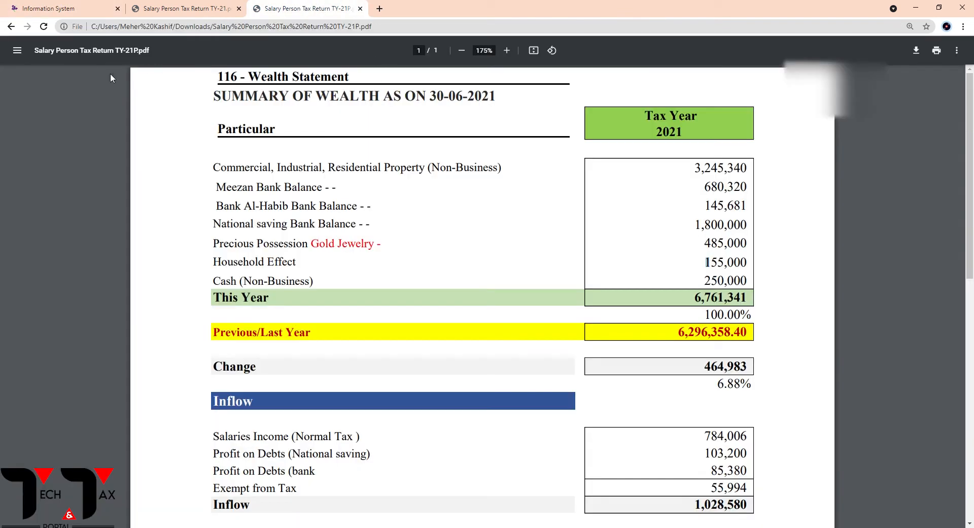
{"action": "left_click", "coordinate": [50, 8]}
{"action": "left_click", "coordinate": [661, 452]}
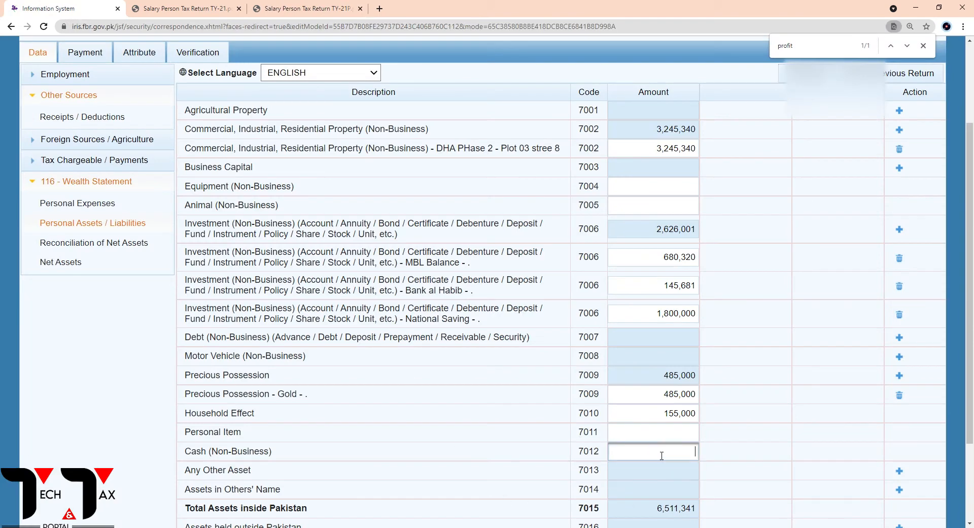
{"action": "type", "text": "250000"}
{"action": "key", "text": "Tab"}
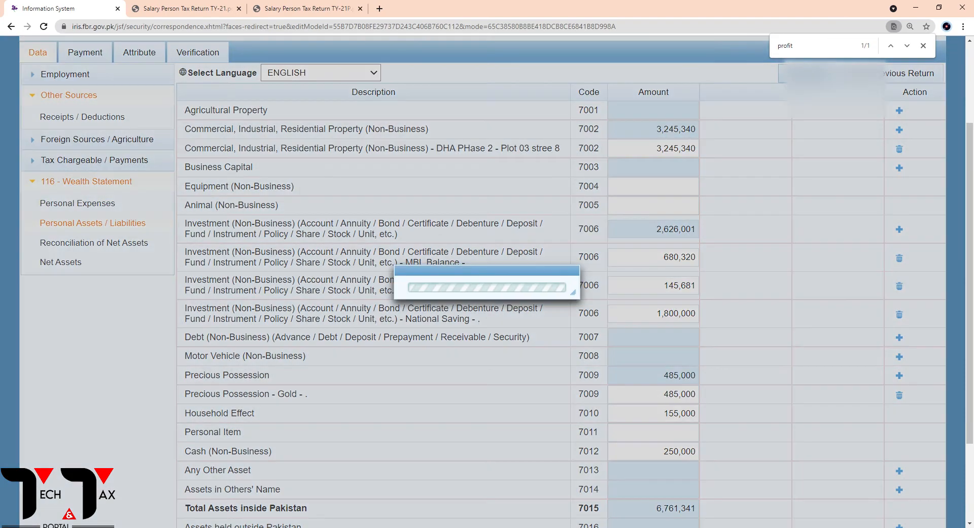
Compare the Total Assets amount under code 7019 with this year's wealth total in the TY-21P PDF
{"action": "scroll", "coordinate": [685, 175], "scroll_direction": "down", "scroll_amount": 2}
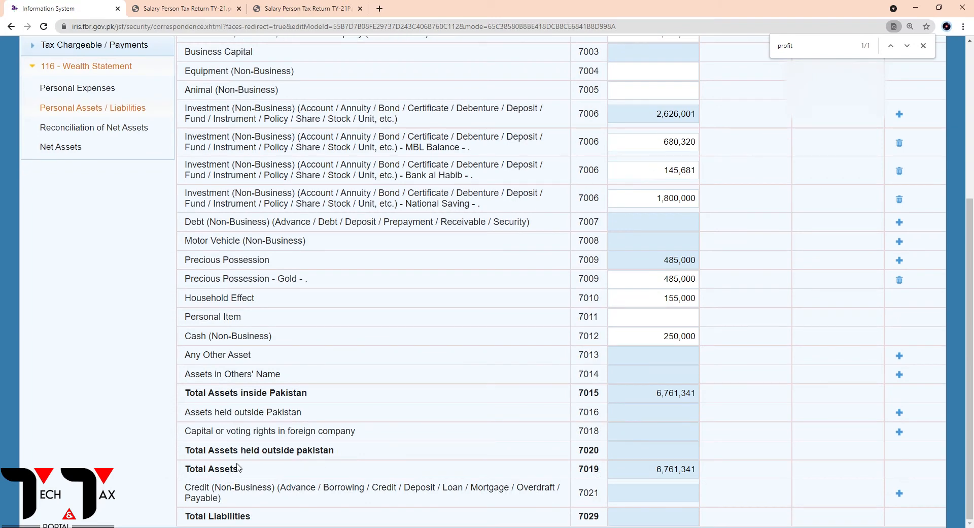
{"action": "double_click", "coordinate": [677, 469]}
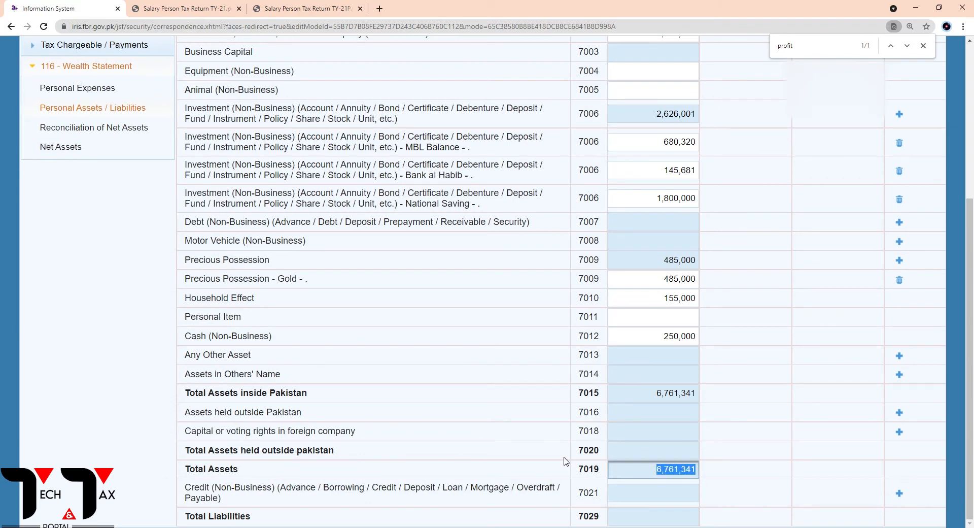
{"action": "left_click", "coordinate": [296, 6]}
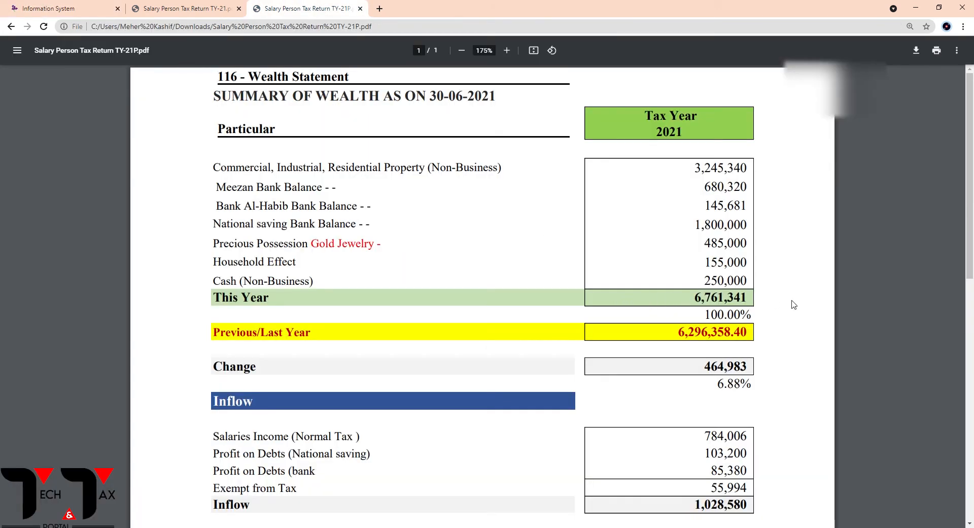
{"action": "left_click", "coordinate": [61, 9]}
{"action": "scroll", "coordinate": [459, 319], "scroll_direction": "up", "scroll_amount": 5}
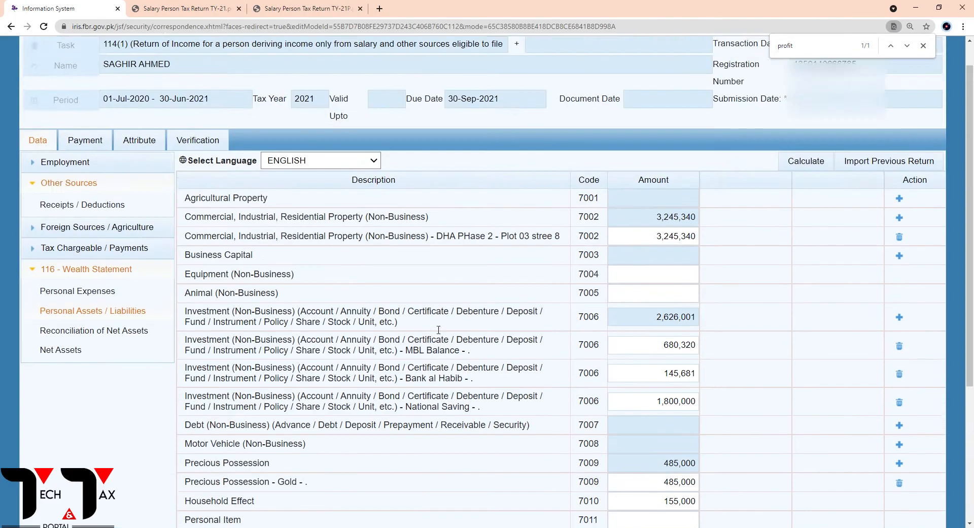
{"action": "scroll", "coordinate": [562, 285], "scroll_direction": "down", "scroll_amount": 1}
{"action": "scroll", "coordinate": [557, 290], "scroll_direction": "up", "scroll_amount": 1}
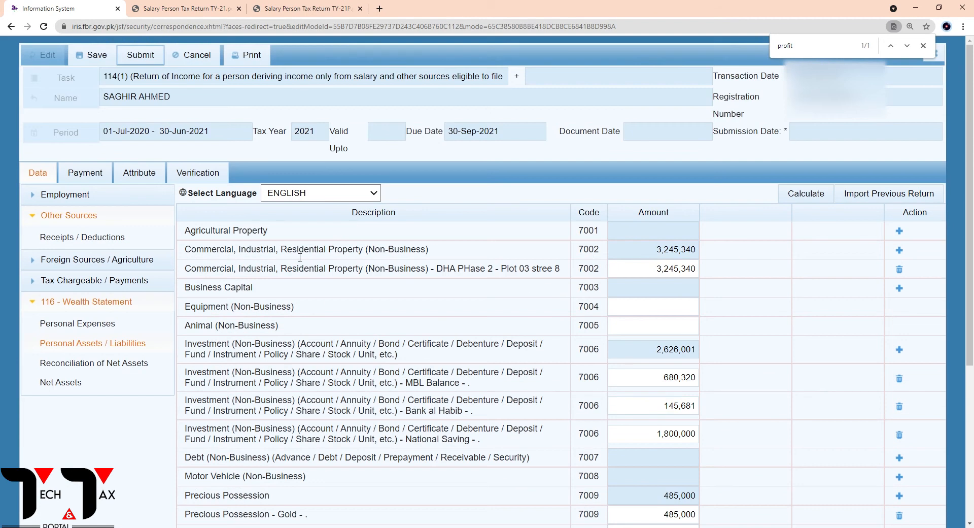
Examine the inflow lines in Reconciliation of Net Assets and the matching salary and other-source income amounts in Computations
{"action": "left_click", "coordinate": [86, 371]}
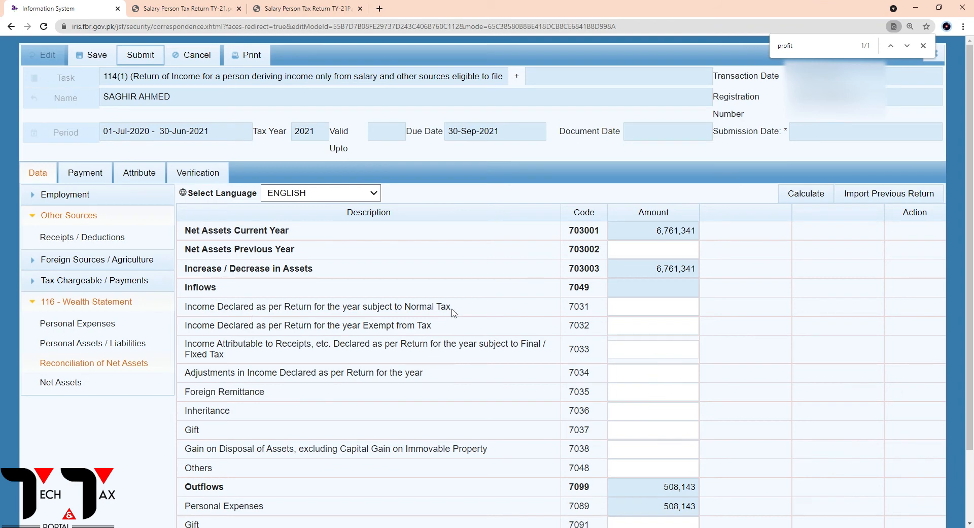
{"action": "left_click_drag", "start_coordinate": [451, 308], "coordinate": [327, 309]}
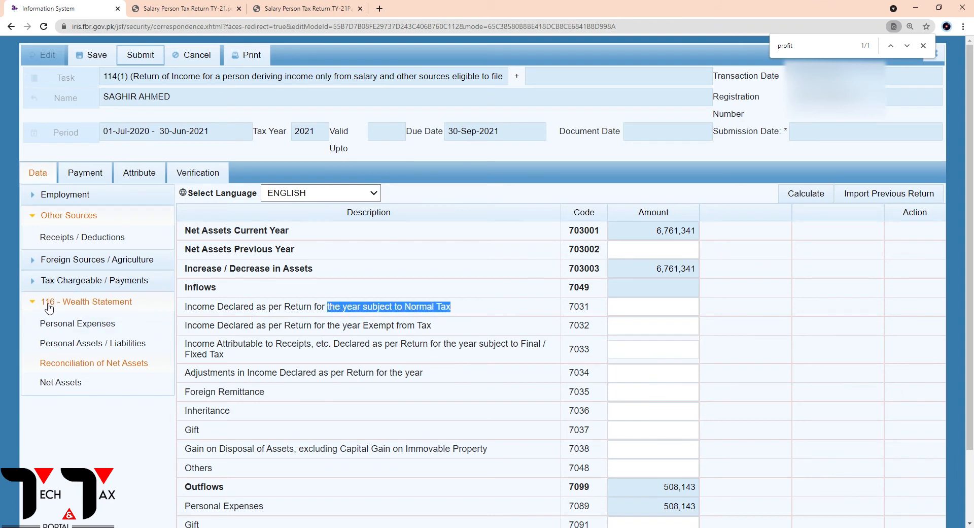
{"action": "left_click", "coordinate": [75, 283]}
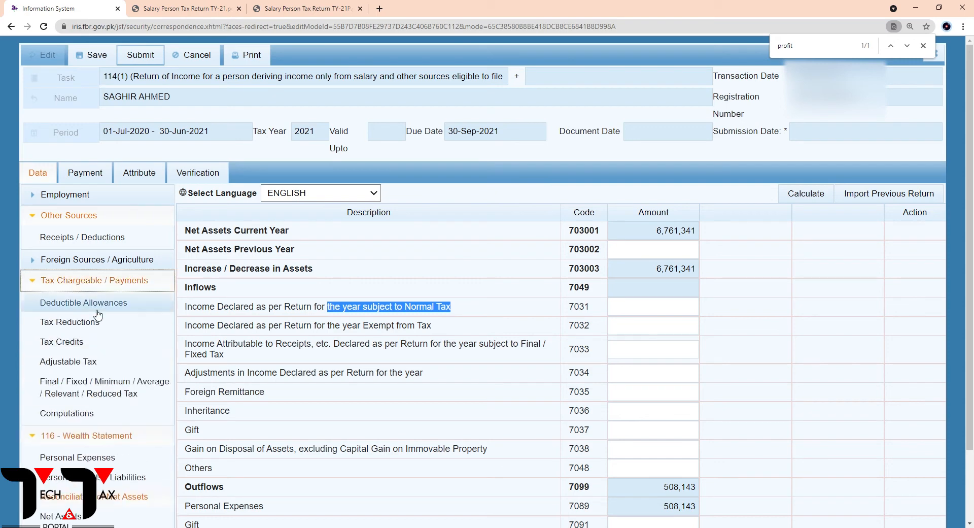
{"action": "left_click", "coordinate": [63, 413]}
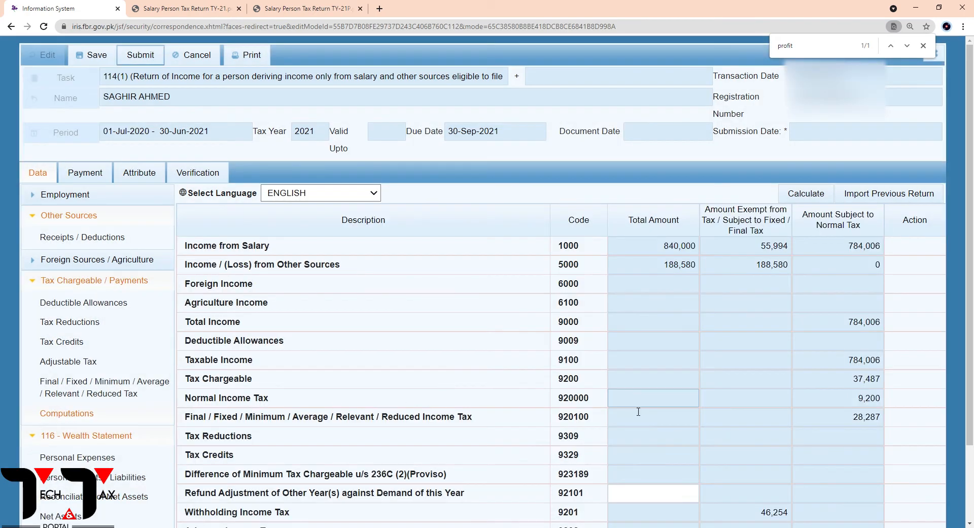
{"action": "scroll", "coordinate": [644, 410], "scroll_direction": "down", "scroll_amount": 3}
{"action": "scroll", "coordinate": [647, 409], "scroll_direction": "up", "scroll_amount": 3}
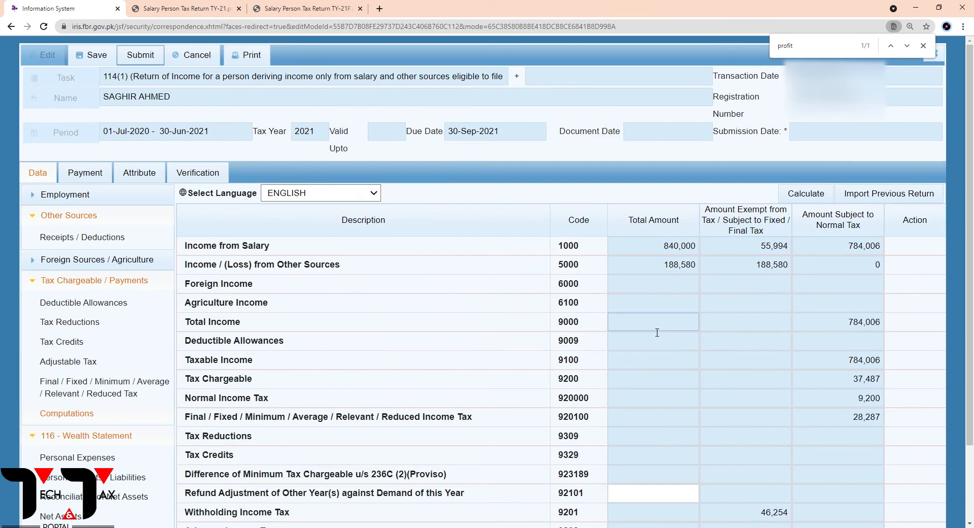
{"action": "scroll", "coordinate": [793, 296], "scroll_direction": "down", "scroll_amount": 2}
{"action": "scroll", "coordinate": [793, 296], "scroll_direction": "up", "scroll_amount": 2}
{"action": "left_click", "coordinate": [757, 264]}
{"action": "left_click", "coordinate": [756, 242]}
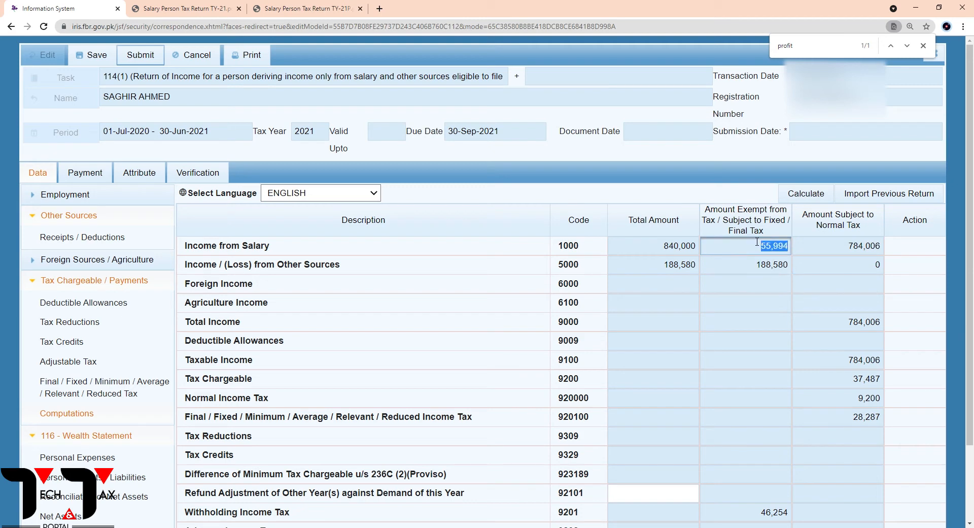
{"action": "left_click", "coordinate": [735, 269]}
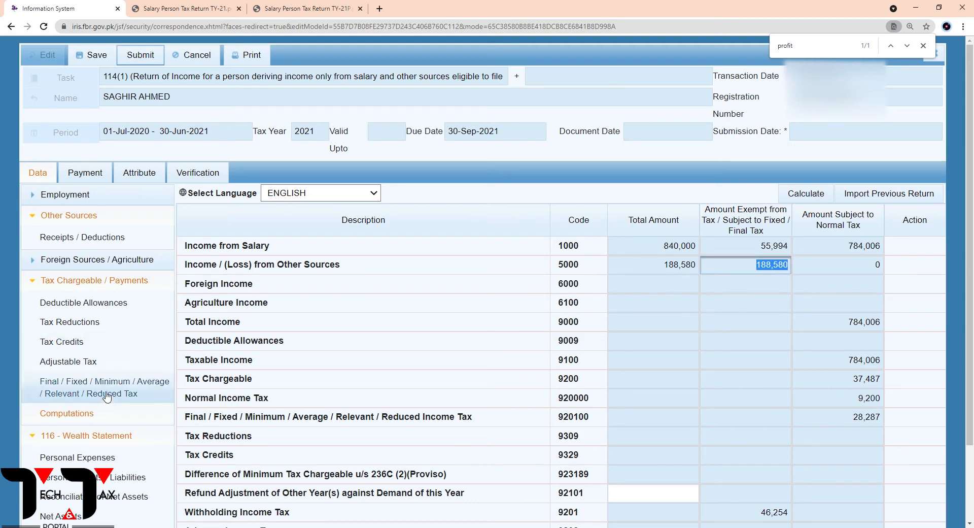
{"action": "left_click", "coordinate": [859, 246]}
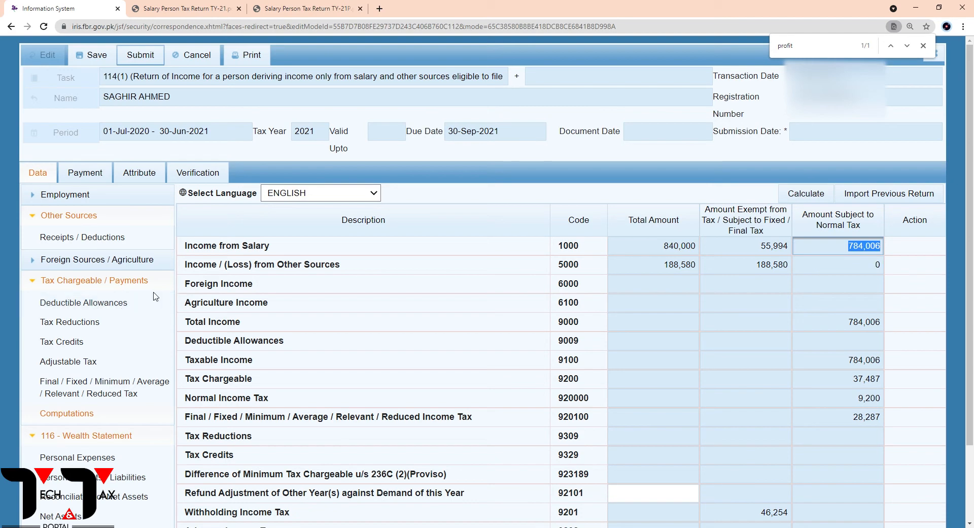
Look up the annual income tax in the TY-21 PDF, enter 9,200 as tax deducted for Salary of Employees u/s 149 under Adjustable Tax, and calculate
{"action": "left_click", "coordinate": [73, 364]}
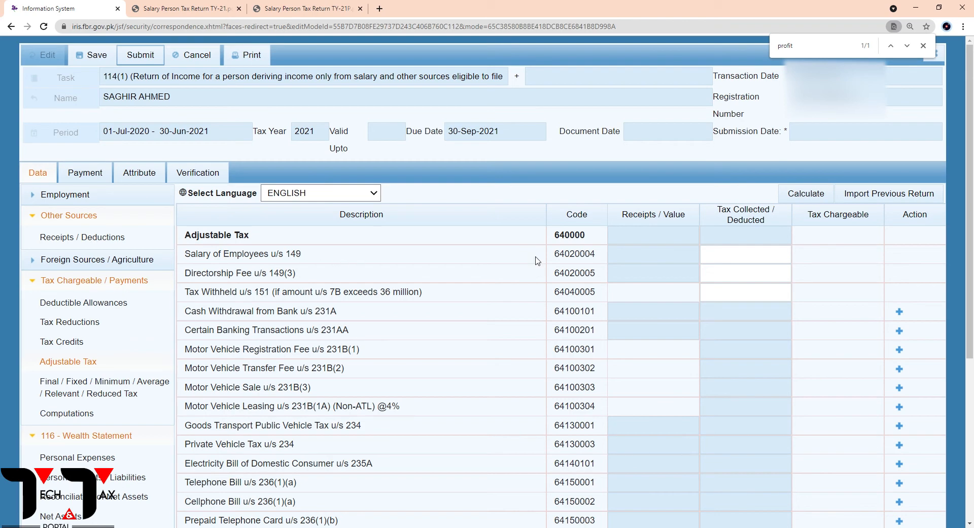
{"action": "left_click", "coordinate": [772, 254]}
{"action": "left_click", "coordinate": [341, 6]}
{"action": "left_click", "coordinate": [199, 6]}
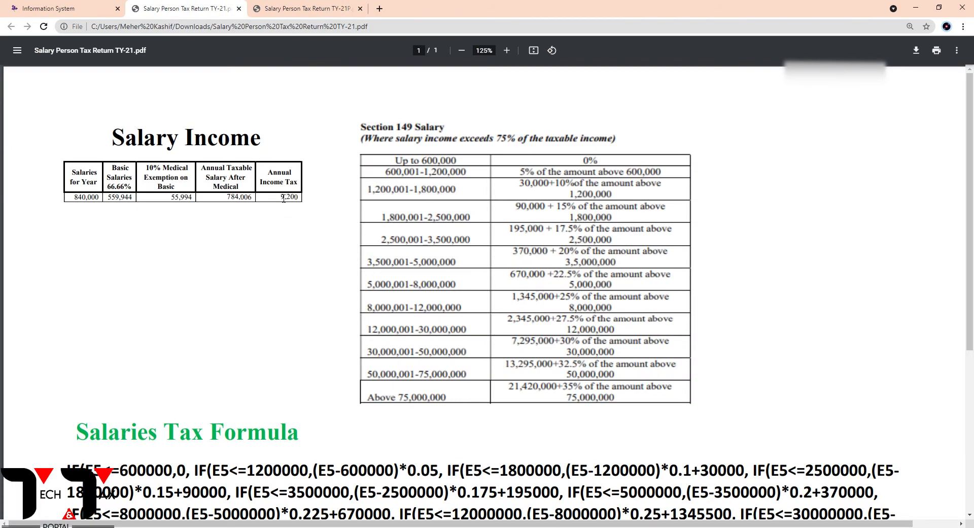
{"action": "left_click", "coordinate": [71, 9]}
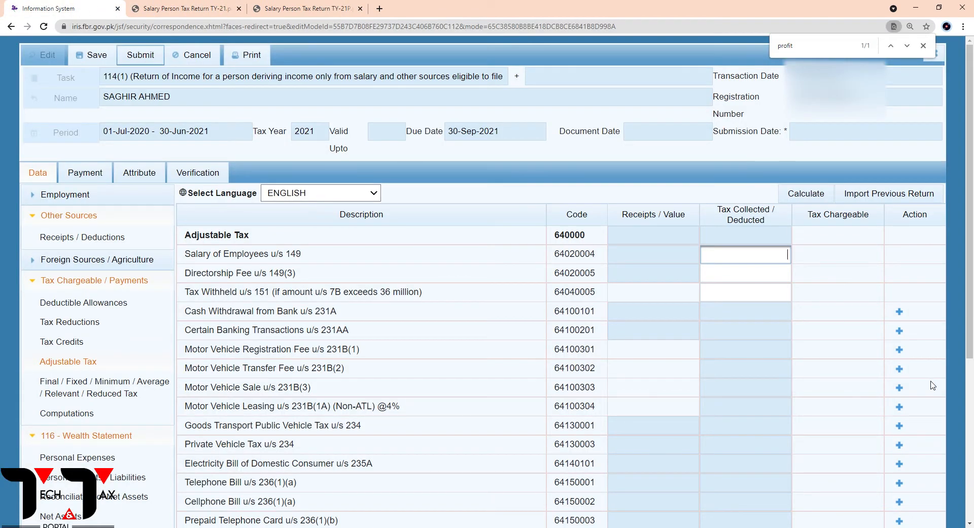
{"action": "type", "text": "9200"}
{"action": "left_click", "coordinate": [803, 198]}
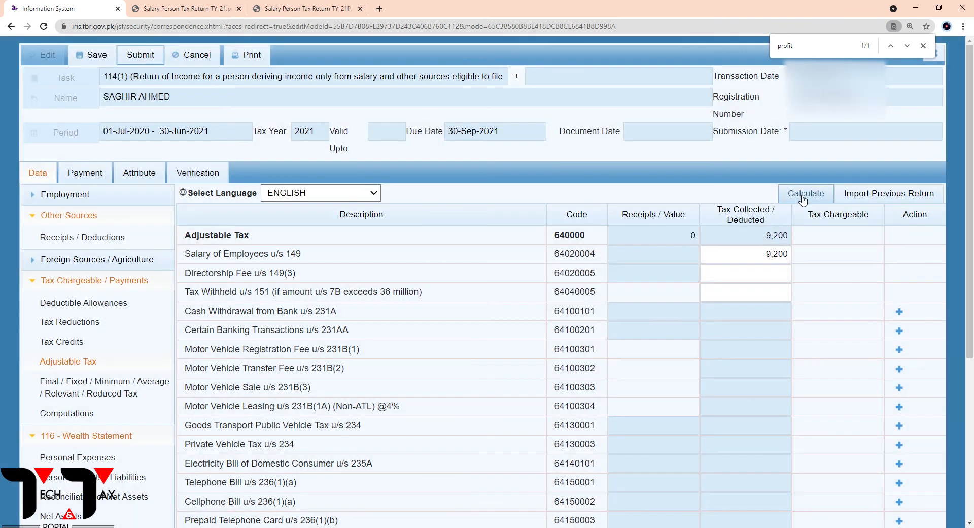
{"action": "left_click", "coordinate": [803, 198]}
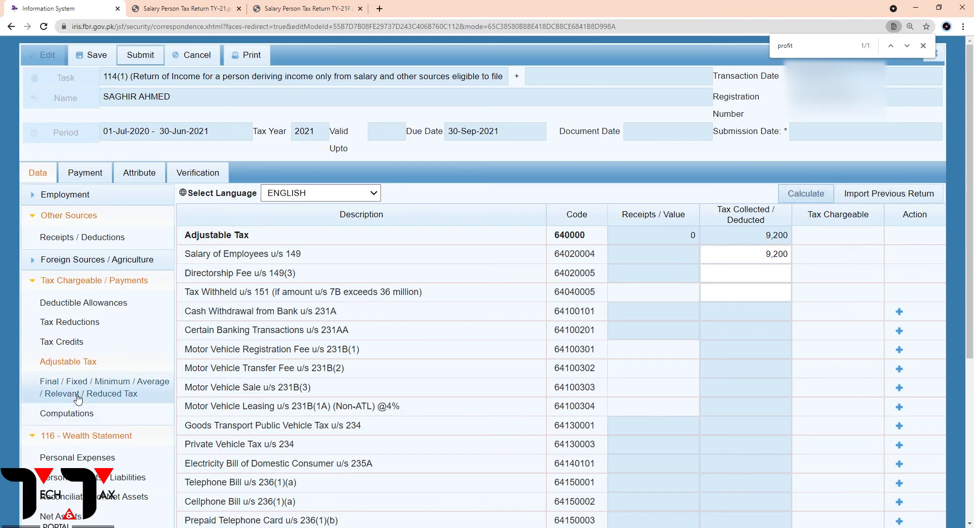
Review the Tax Chargeable, Normal Income Tax and Final/Fixed Income Tax amounts in Computations
{"action": "left_click", "coordinate": [74, 416]}
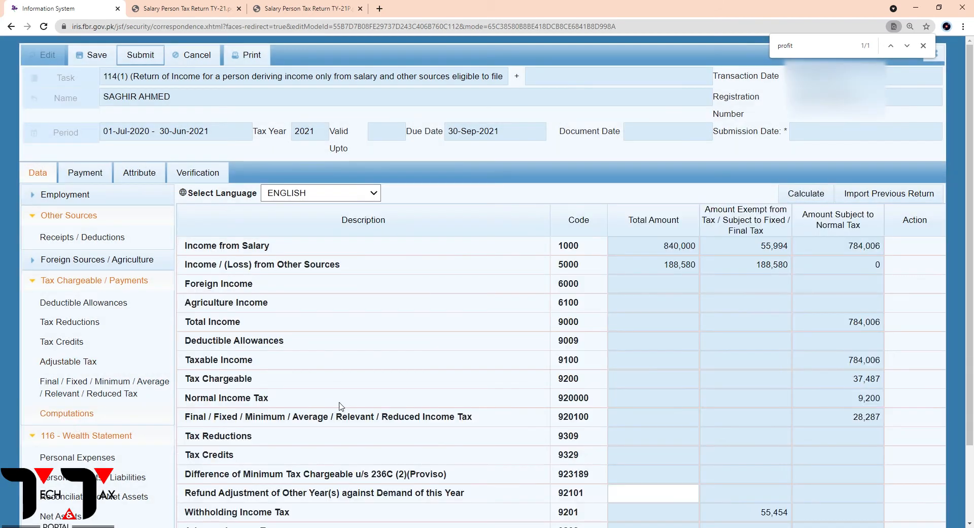
{"action": "scroll", "coordinate": [687, 332], "scroll_direction": "down", "scroll_amount": 1}
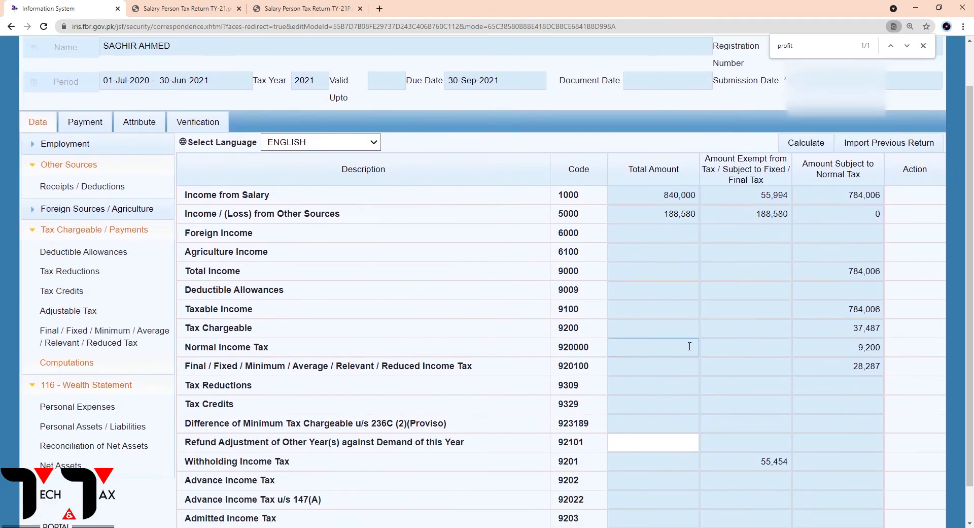
{"action": "left_click_drag", "start_coordinate": [865, 347], "coordinate": [878, 330]}
{"action": "double_click", "coordinate": [866, 374]}
{"action": "left_click", "coordinate": [861, 387]}
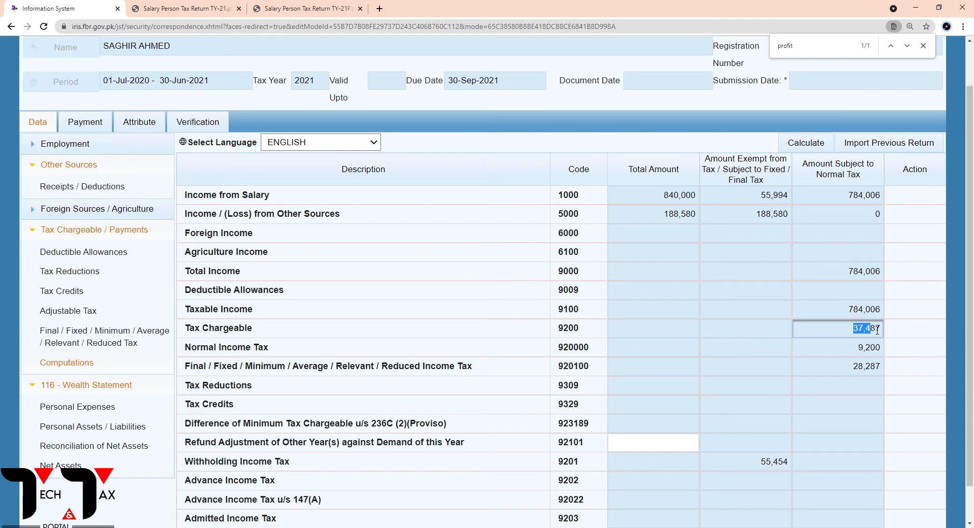
{"action": "left_click_drag", "start_coordinate": [877, 330], "coordinate": [894, 340]}
Compare the Withholding Income Tax (9201) with the Refundable Income Tax (9210) and Admitted Income Tax (9203) lines
{"action": "scroll", "coordinate": [892, 320], "scroll_direction": "down", "scroll_amount": 1}
{"action": "left_click_drag", "start_coordinate": [723, 421], "coordinate": [790, 422]}
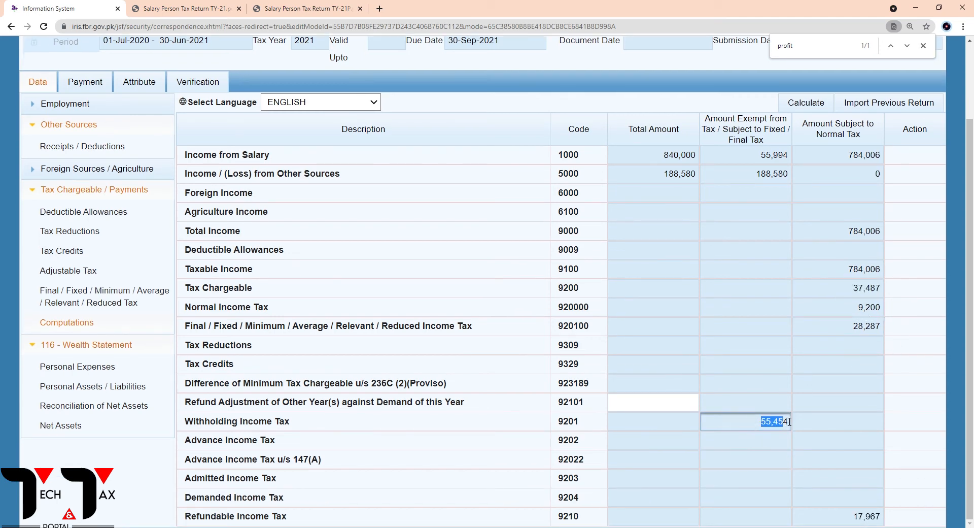
{"action": "left_click", "coordinate": [800, 435]}
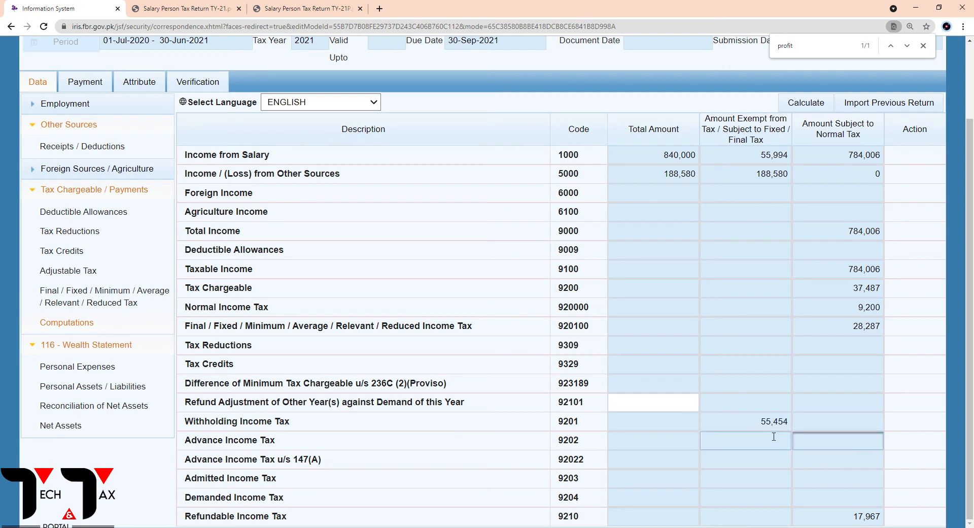
{"action": "left_click_drag", "start_coordinate": [760, 422], "coordinate": [792, 424]}
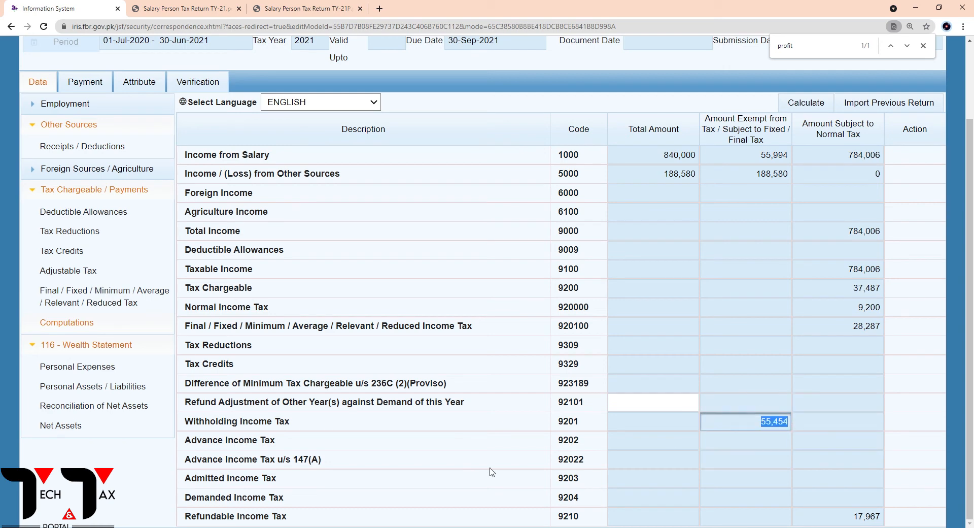
{"action": "left_click_drag", "start_coordinate": [270, 517], "coordinate": [596, 512]}
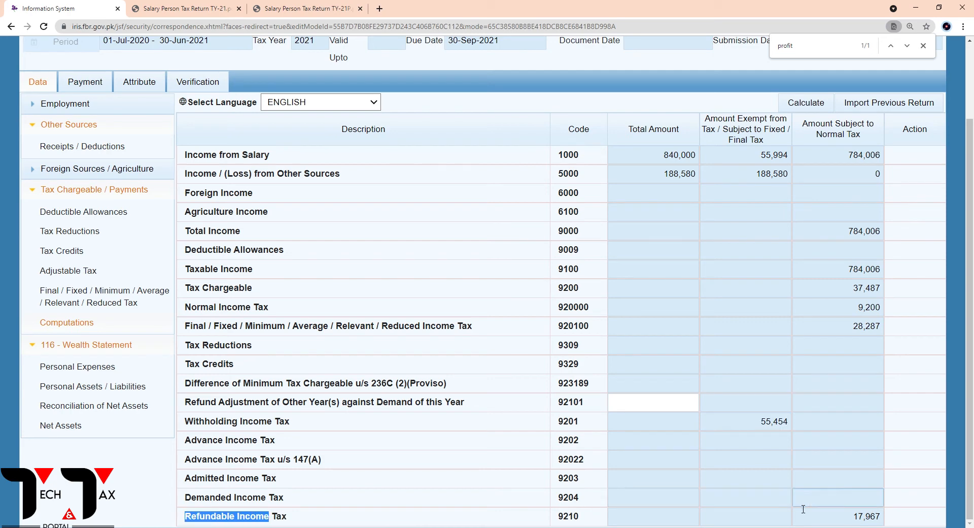
{"action": "left_click_drag", "start_coordinate": [852, 515], "coordinate": [880, 525]}
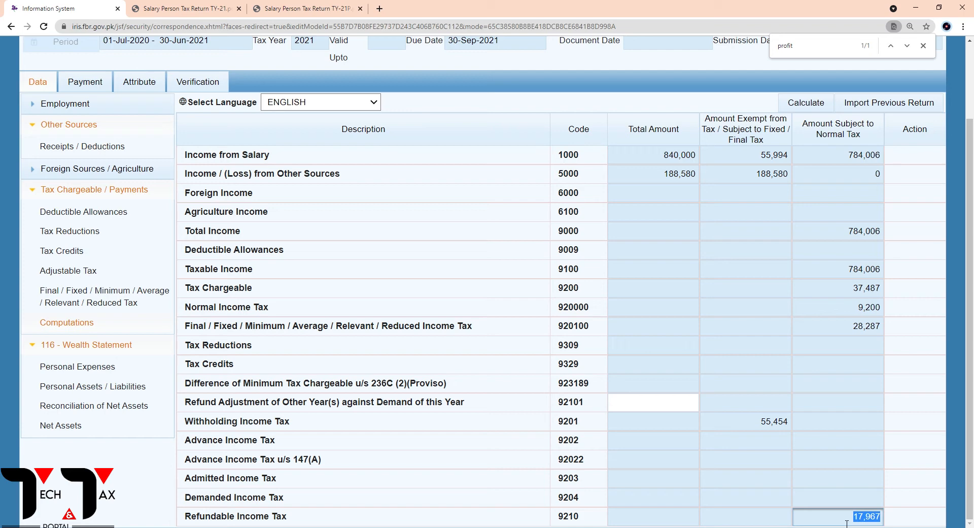
{"action": "left_click", "coordinate": [846, 522]}
{"action": "left_click_drag", "start_coordinate": [186, 479], "coordinate": [293, 481]}
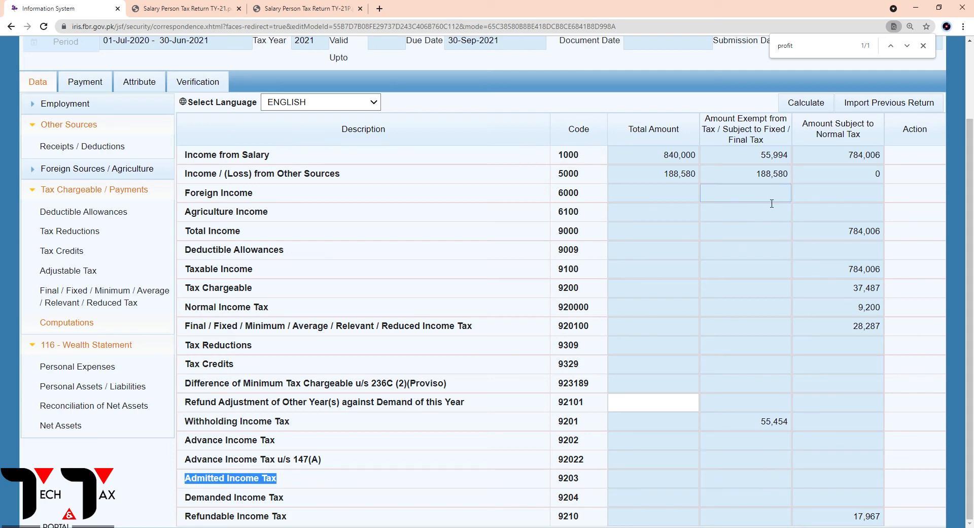
Copy the salary amount subject to normal tax, 784,006, from Computations into code 7031 of Reconciliation of Net Assets
{"action": "double_click", "coordinate": [762, 177]}
{"action": "left_click", "coordinate": [775, 211]}
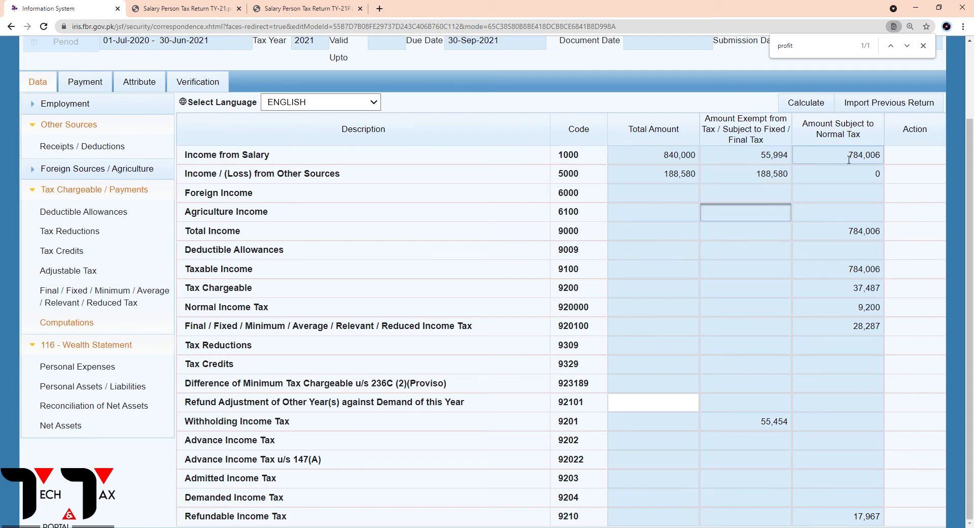
{"action": "left_click_drag", "start_coordinate": [848, 160], "coordinate": [888, 158]}
{"action": "key", "text": "ctrl+c"}
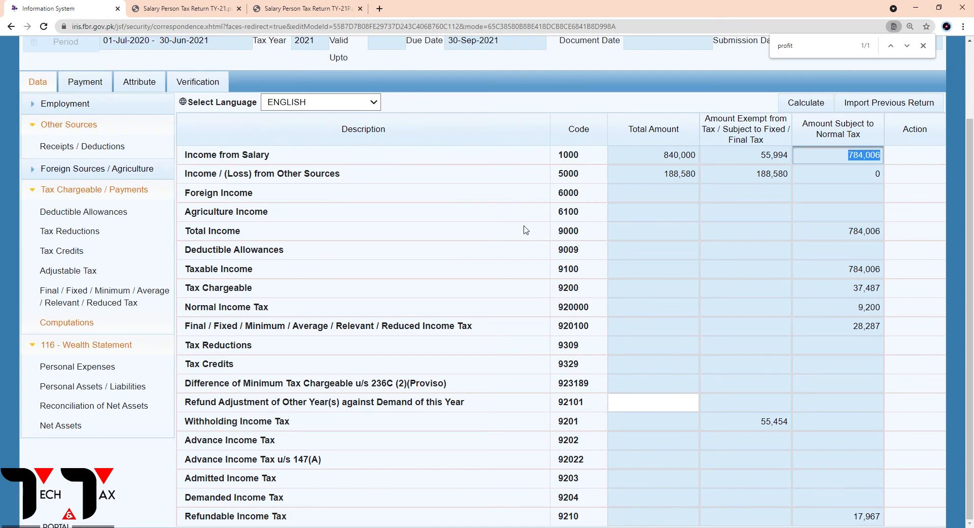
{"action": "left_click", "coordinate": [77, 413]}
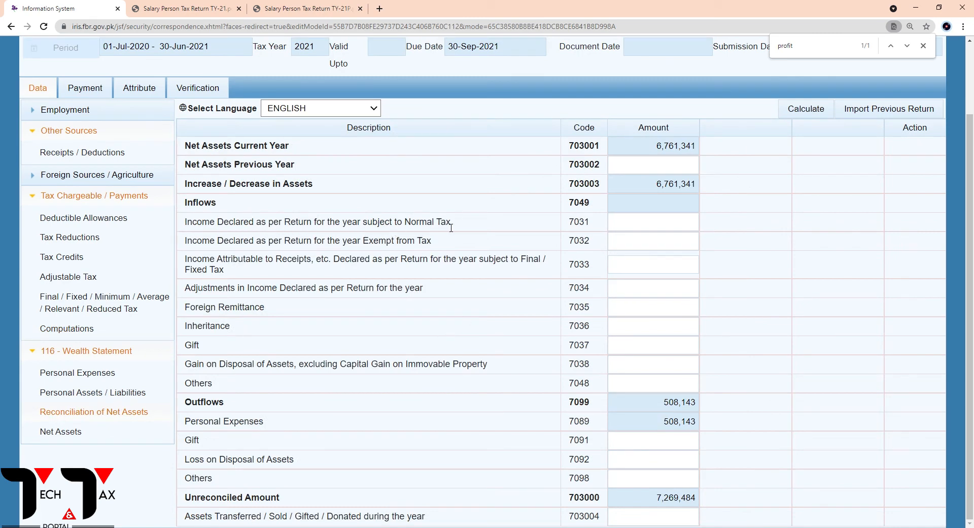
{"action": "left_click_drag", "start_coordinate": [455, 226], "coordinate": [408, 226]}
{"action": "left_click", "coordinate": [635, 227]}
{"action": "key", "text": "ctrl+v"}
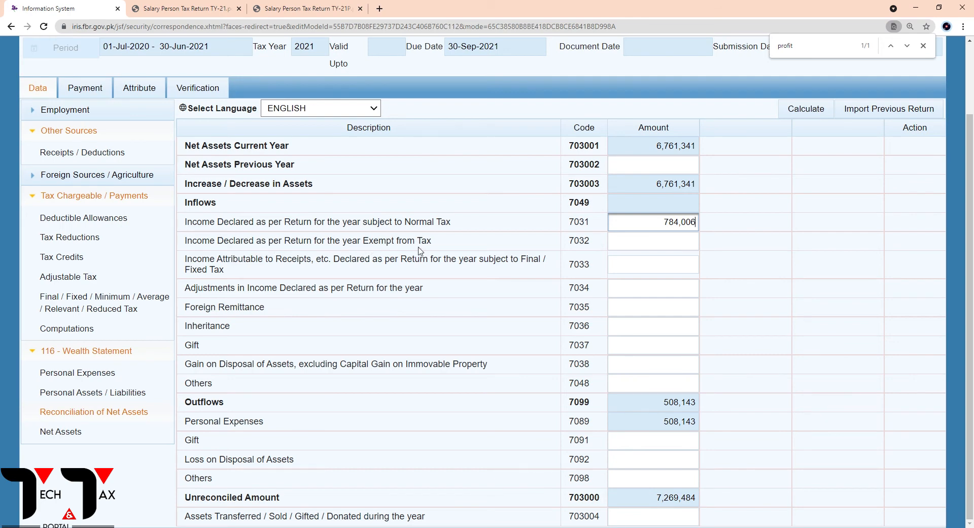
Copy the exempt salary amount, 55,994, from Computations into code 7032 of Reconciliation of Net Assets
{"action": "left_click", "coordinate": [101, 328]}
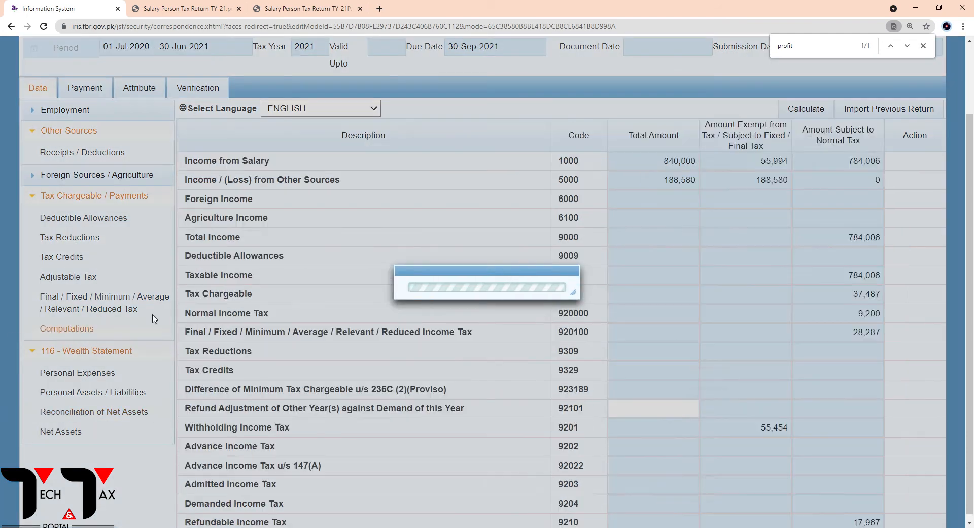
{"action": "left_click_drag", "start_coordinate": [755, 167], "coordinate": [807, 165]}
{"action": "key", "text": "ctrl+c"}
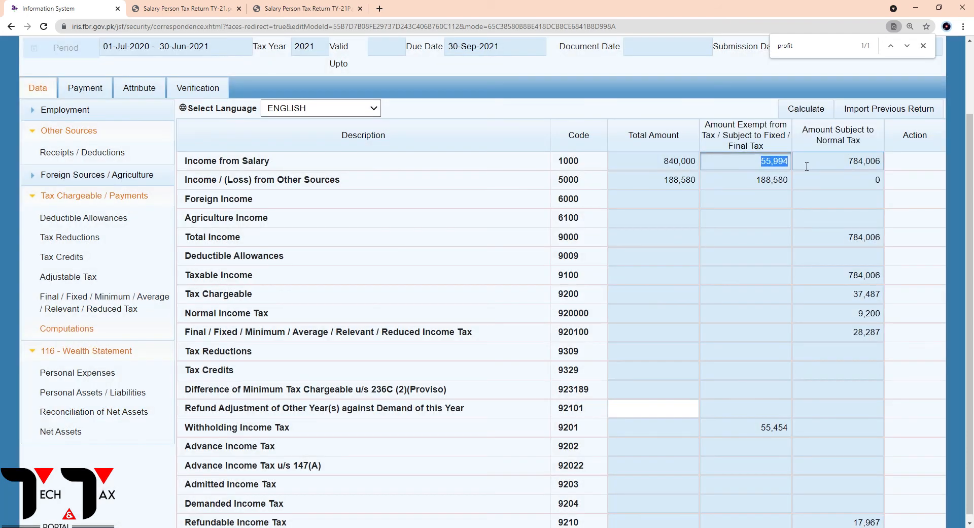
{"action": "left_click", "coordinate": [94, 411]}
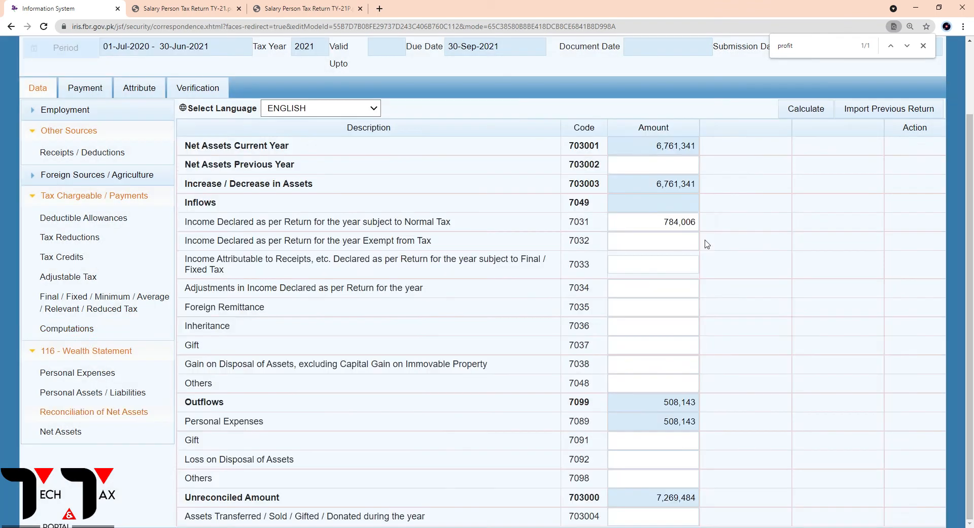
{"action": "left_click", "coordinate": [665, 250]}
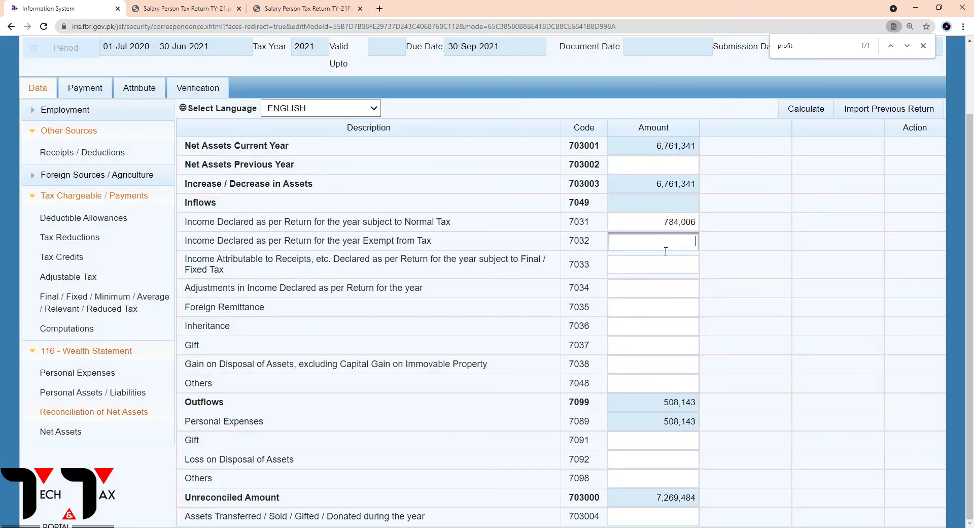
{"action": "key", "text": "ctrl+v"}
{"action": "left_click", "coordinate": [728, 252]}
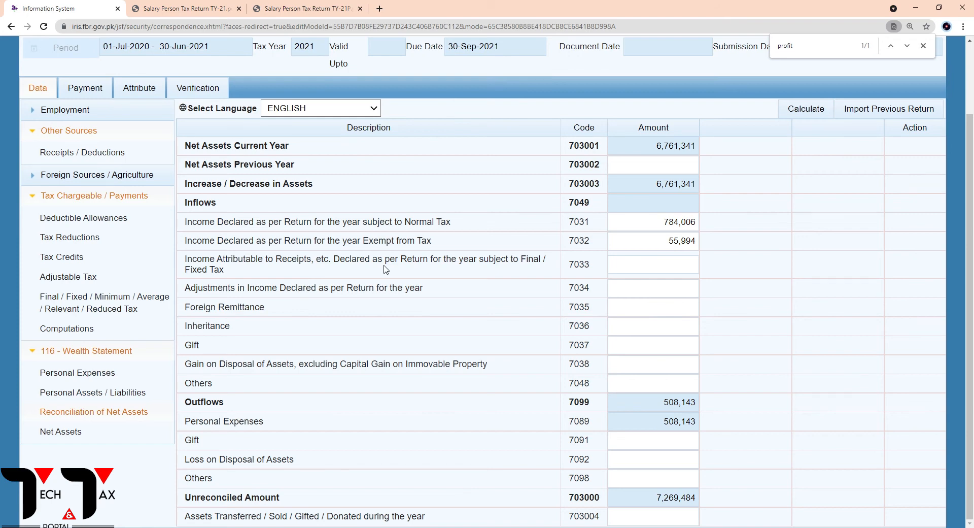
Copy the exempt/final tax amount of Income from Other Sources, 188,580, from Computations into code 7033 of Reconciliation of Net Assets and recalculate
{"action": "left_click", "coordinate": [84, 311]}
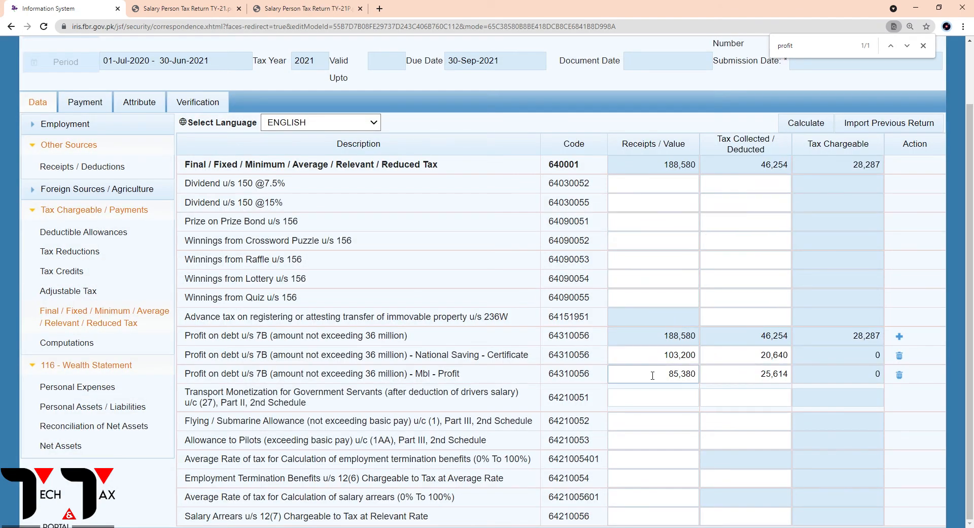
{"action": "left_click", "coordinate": [66, 342]}
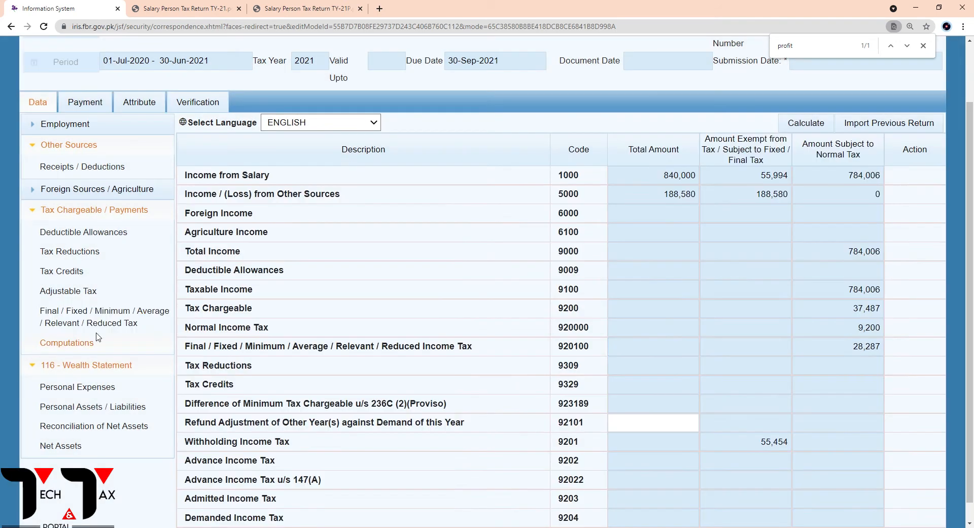
{"action": "left_click_drag", "start_coordinate": [754, 195], "coordinate": [796, 195]}
{"action": "key", "text": "ctrl+c"}
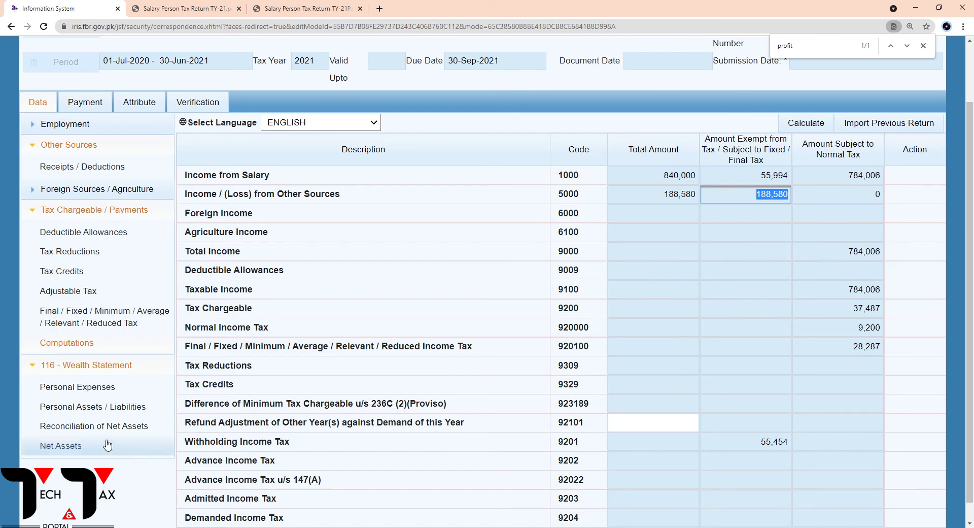
{"action": "left_click", "coordinate": [94, 426]}
{"action": "left_click", "coordinate": [662, 278]}
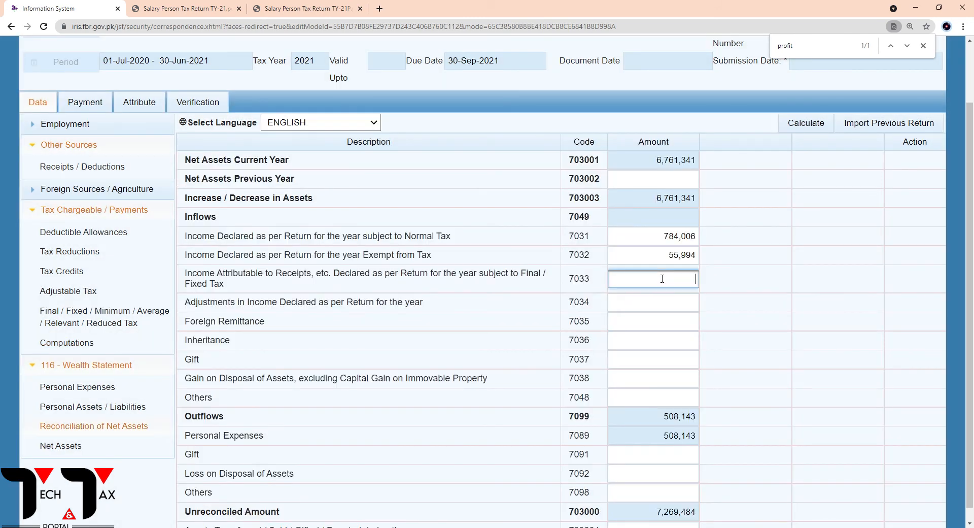
{"action": "key", "text": "ctrl+v"}
{"action": "left_click", "coordinate": [653, 310]}
{"action": "left_click", "coordinate": [805, 124]}
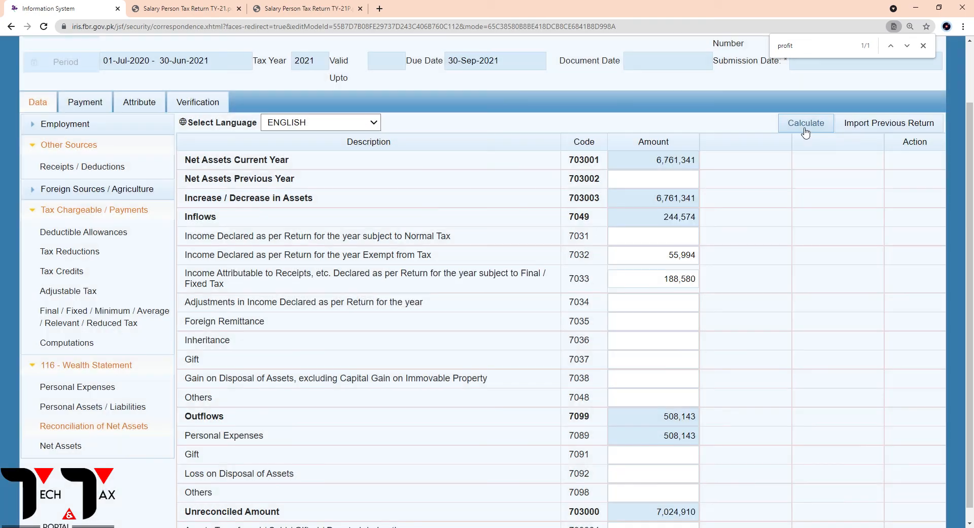
{"action": "left_click", "coordinate": [805, 129]}
{"action": "left_click", "coordinate": [805, 129]}
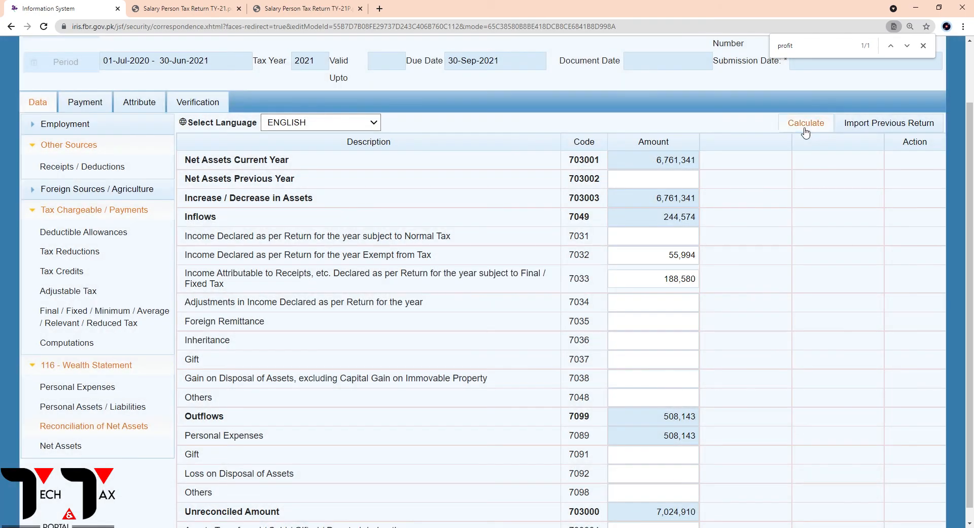
{"action": "left_click", "coordinate": [805, 129]}
{"action": "left_click", "coordinate": [805, 129]}
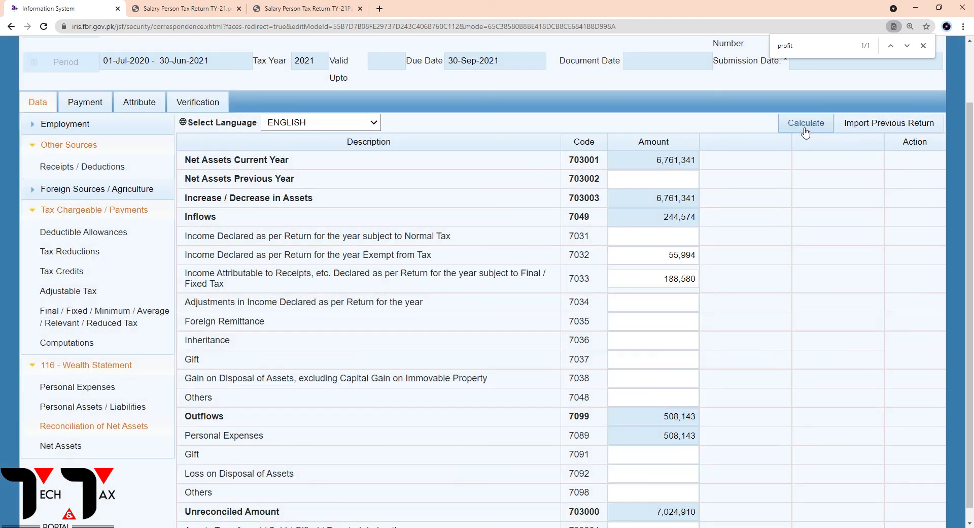
{"action": "left_click", "coordinate": [805, 129]}
Copy the Withholding Income Tax, 55,454, from Computations into Others (7098) under Outflows in Reconciliation of Net Assets and recalculate
{"action": "left_click", "coordinate": [69, 343]}
{"action": "scroll", "coordinate": [592, 361], "scroll_direction": "down", "scroll_amount": 1}
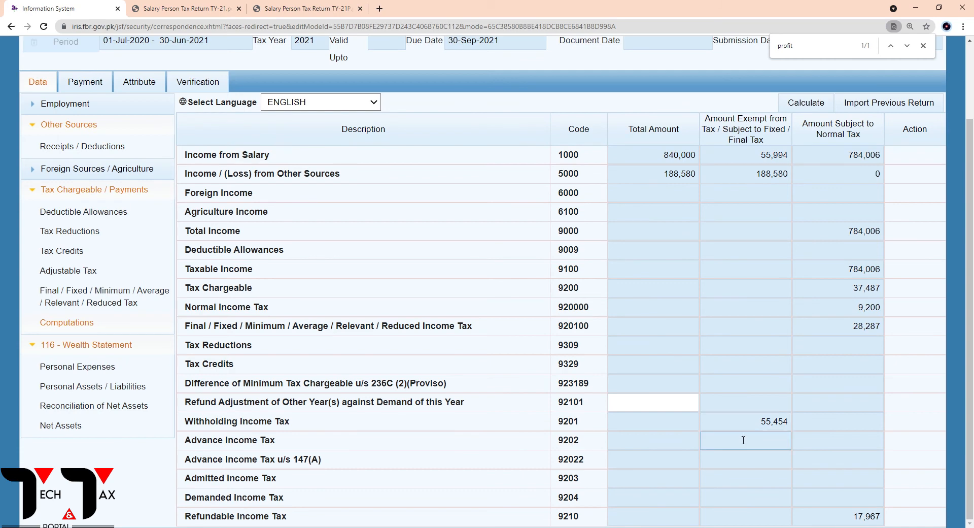
{"action": "left_click_drag", "start_coordinate": [748, 425], "coordinate": [794, 421]}
{"action": "key", "text": "ctrl+c"}
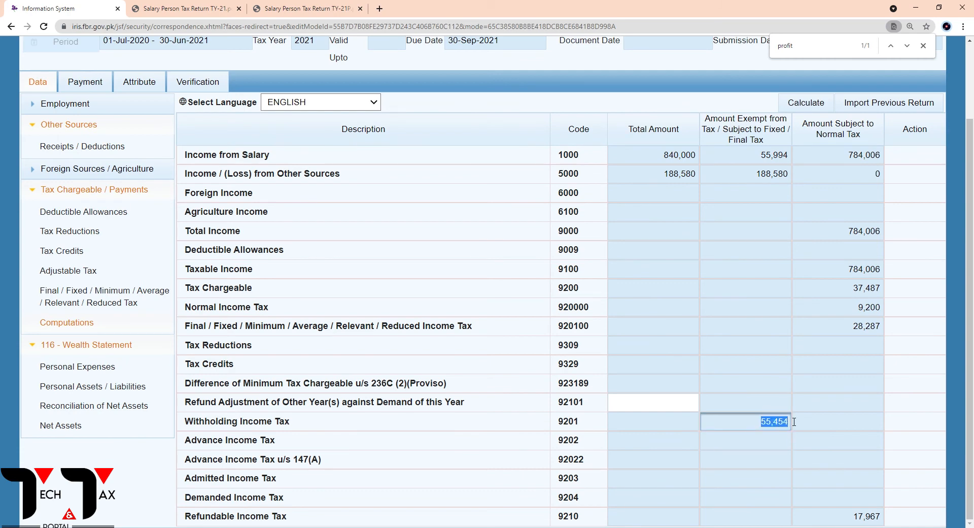
{"action": "left_click", "coordinate": [77, 406]}
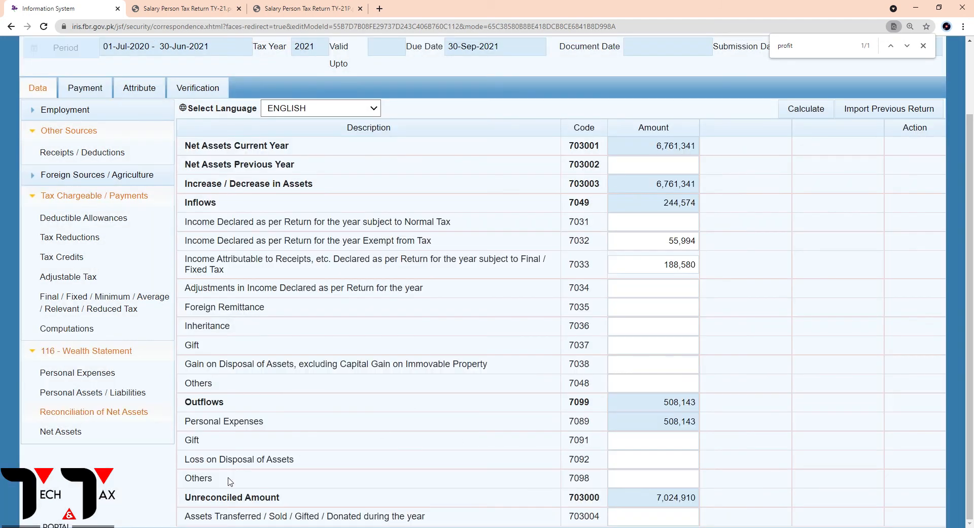
{"action": "left_click", "coordinate": [689, 484]}
{"action": "key", "text": "ctrl+v"}
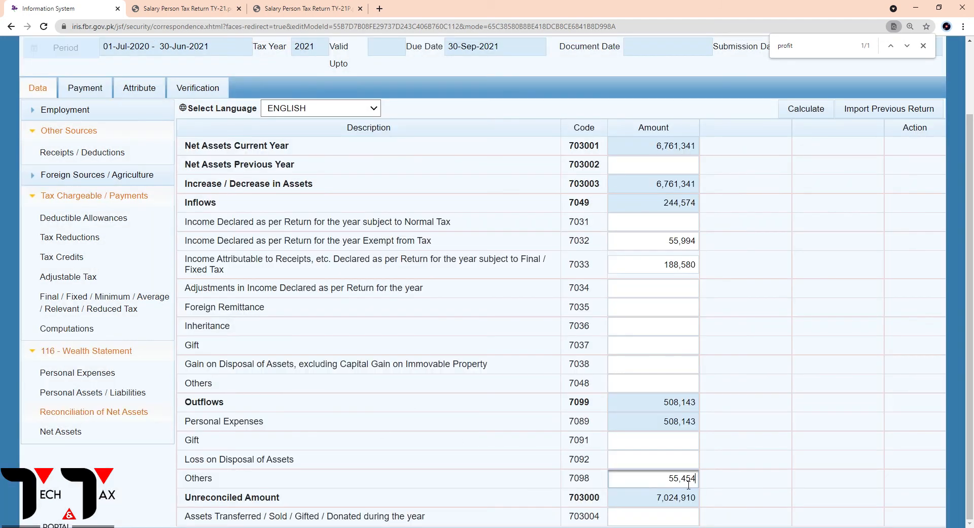
{"action": "left_click", "coordinate": [816, 113]}
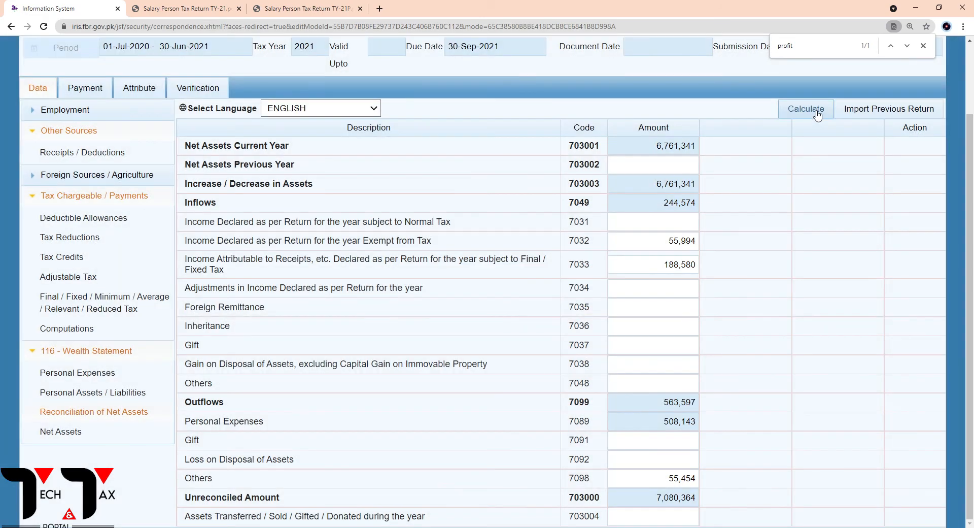
{"action": "left_click", "coordinate": [817, 114]}
{"action": "left_click", "coordinate": [816, 113]}
{"action": "left_click", "coordinate": [817, 113]}
Re-enter 784,006 as the income subject to normal tax, code 7031, and recalculate the reconciliation
{"action": "left_click", "coordinate": [679, 227]}
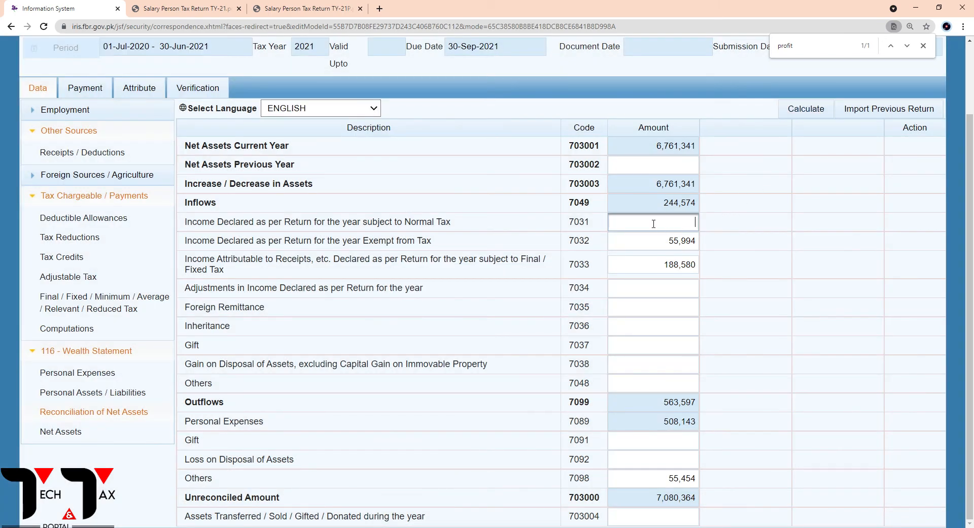
{"action": "type", "text": "784,006"}
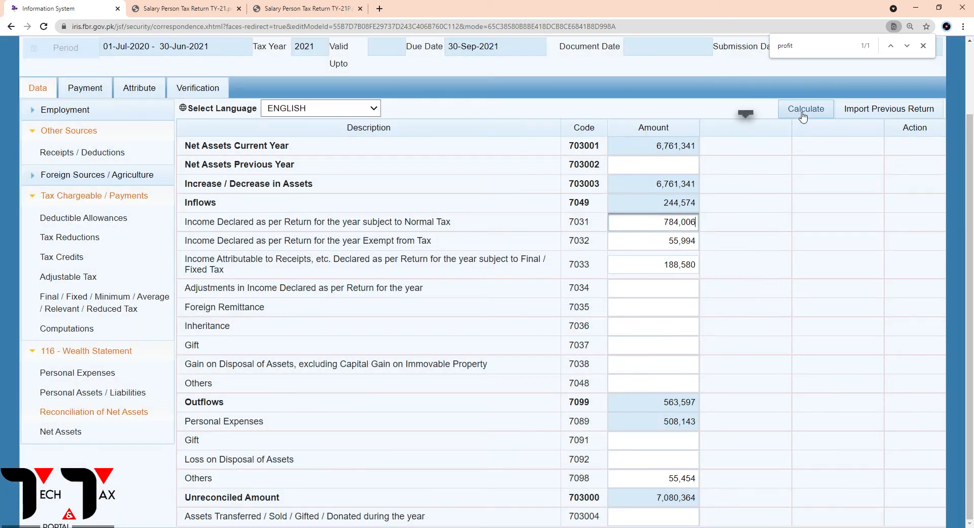
{"action": "left_click", "coordinate": [803, 114]}
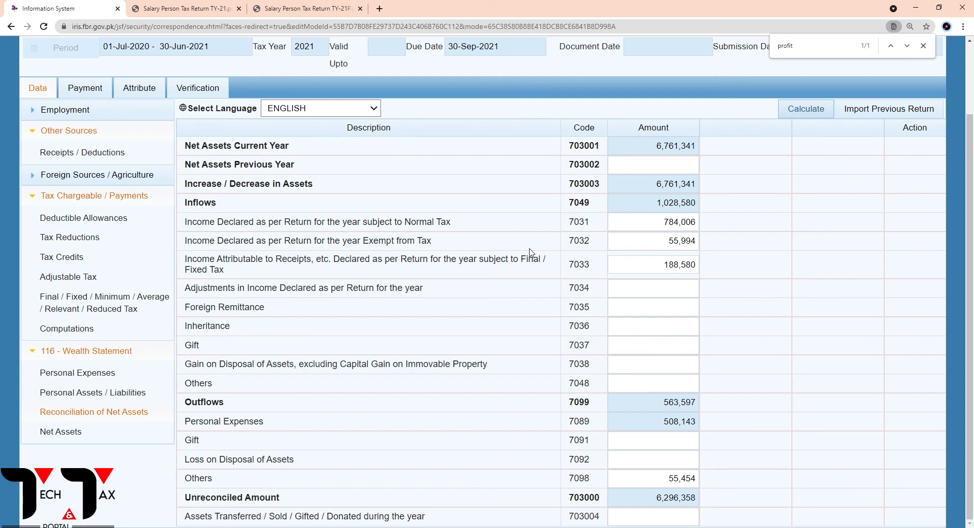
Copy the Unreconciled Amount, 6,296,358, into Net Assets Previous Year (703002) and recalculate the reconciliation
{"action": "left_click", "coordinate": [679, 500]}
{"action": "left_click_drag", "start_coordinate": [655, 505], "coordinate": [695, 499]}
{"action": "key", "text": "ctrl+c"}
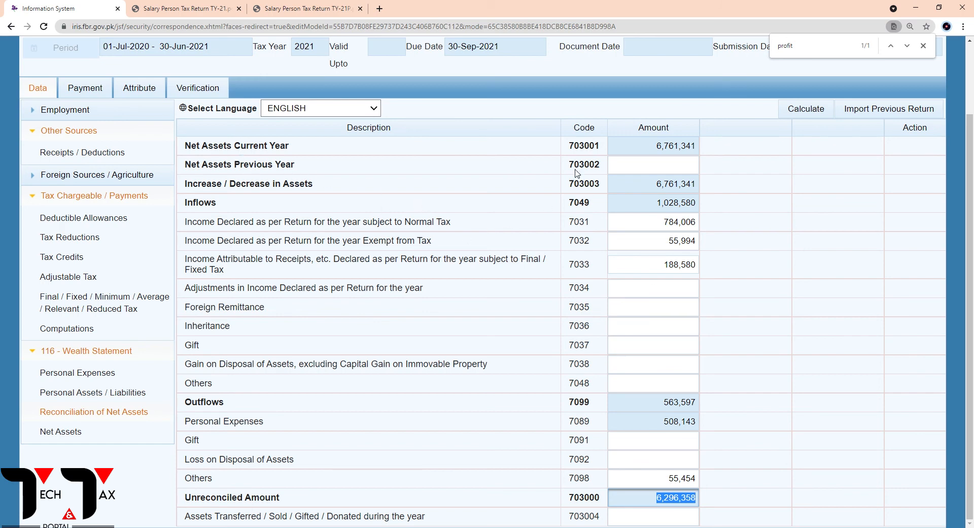
{"action": "left_click", "coordinate": [670, 170]}
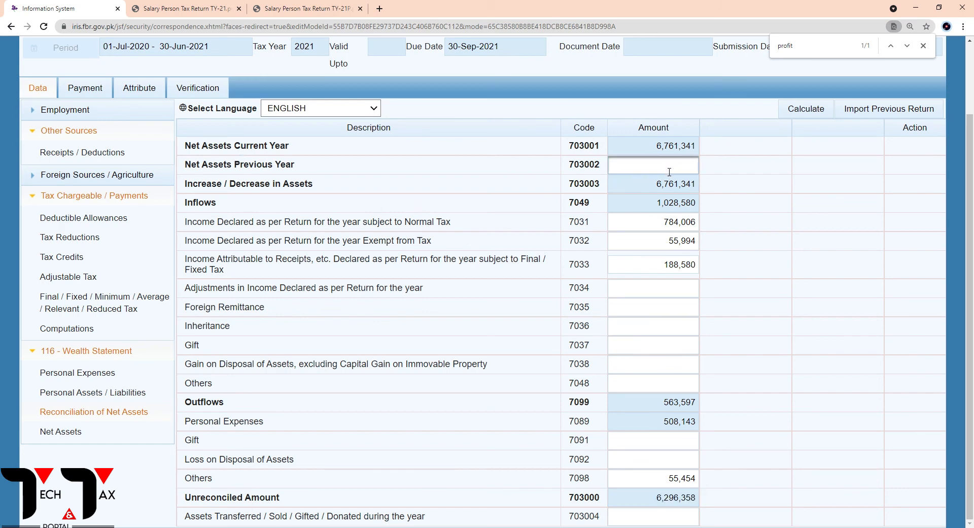
{"action": "key", "text": "ctrl+v"}
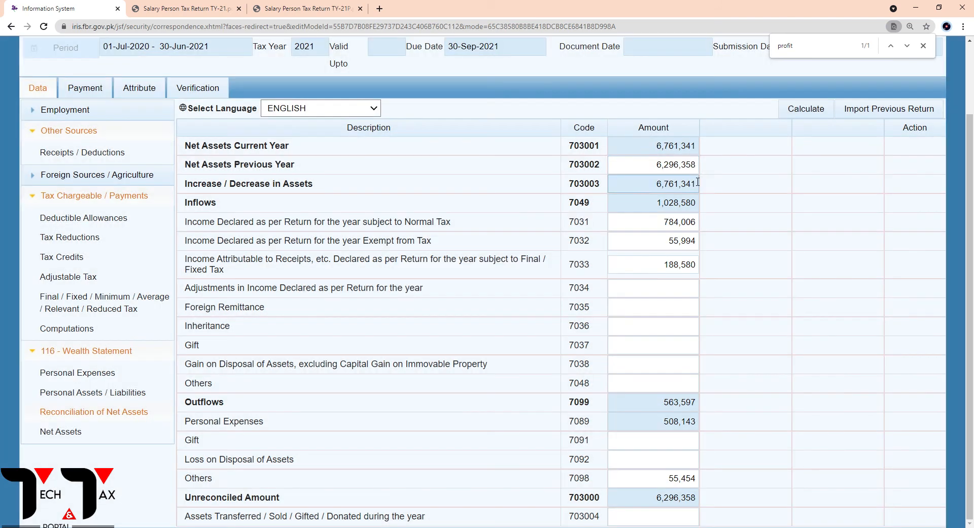
{"action": "left_click", "coordinate": [800, 115]}
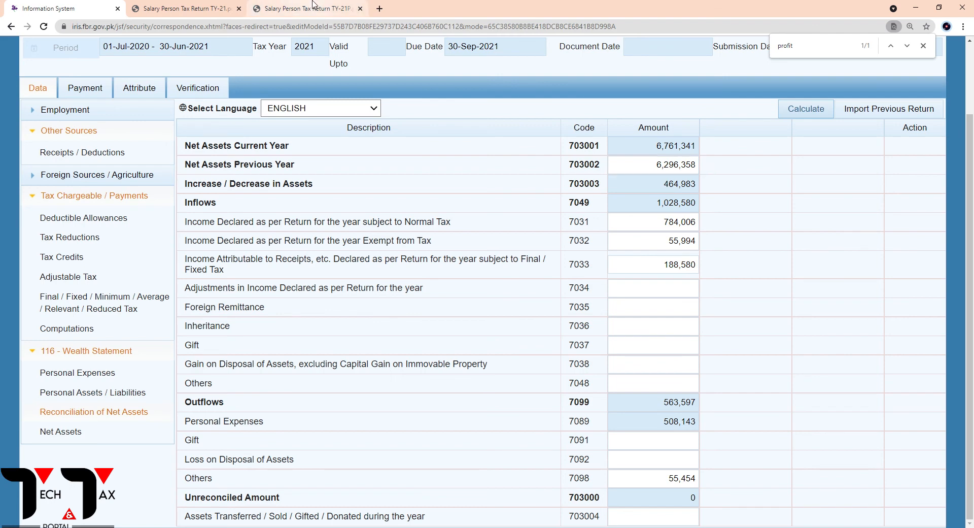
Compare the reconciliation with the wealth summary in the Salary Person Tax Return TY-21P PDF, and recalculate the return
{"action": "left_click", "coordinate": [313, 4]}
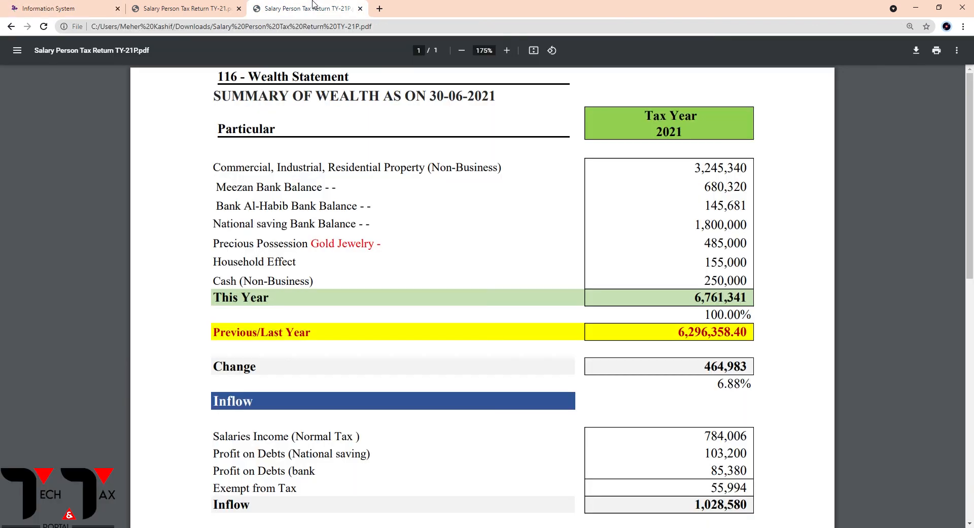
{"action": "left_click", "coordinate": [81, 4]}
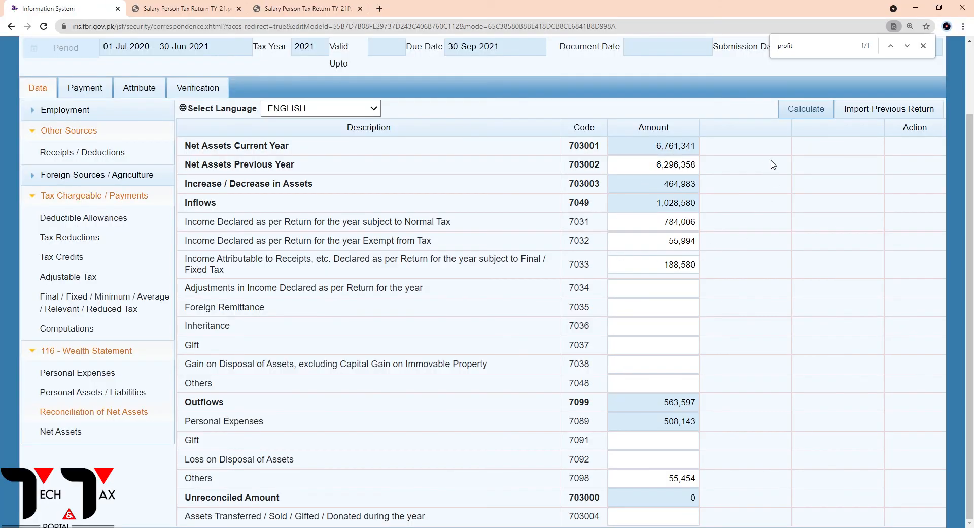
{"action": "left_click", "coordinate": [801, 115]}
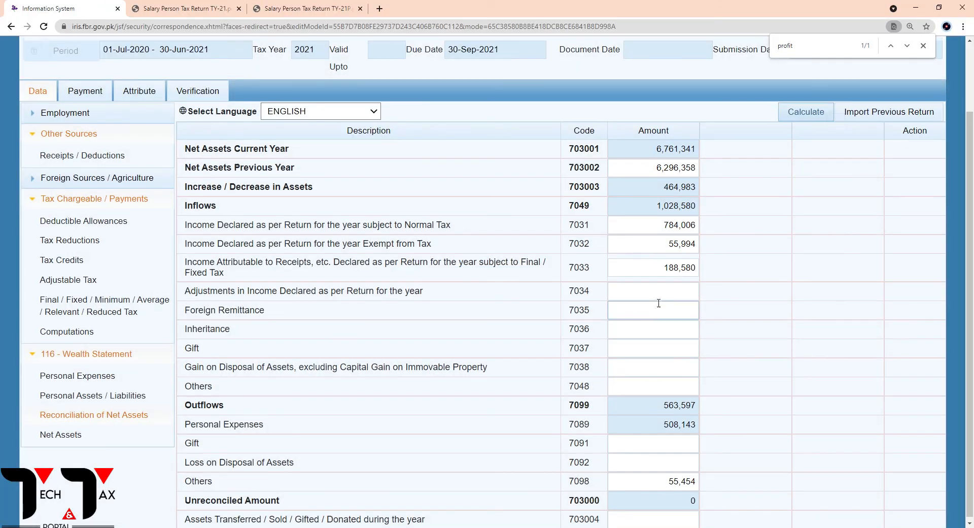
{"action": "scroll", "coordinate": [860, 240], "scroll_direction": "up", "scroll_amount": 2}
{"action": "left_click", "coordinate": [810, 200]}
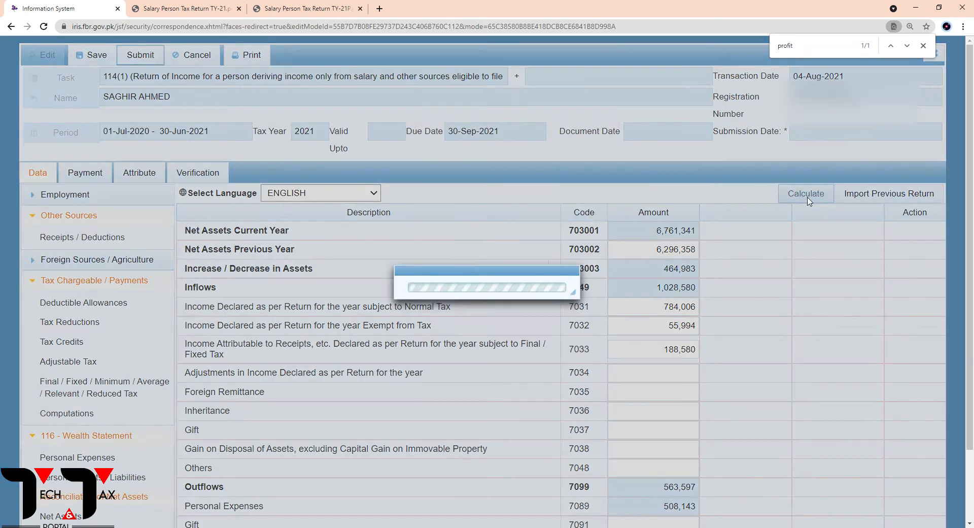
Collapse the Other Sources and Tax Chargeable / Payments groups and review the total and exempt Income from Salary amounts under Employment
{"action": "left_click", "coordinate": [34, 216]}
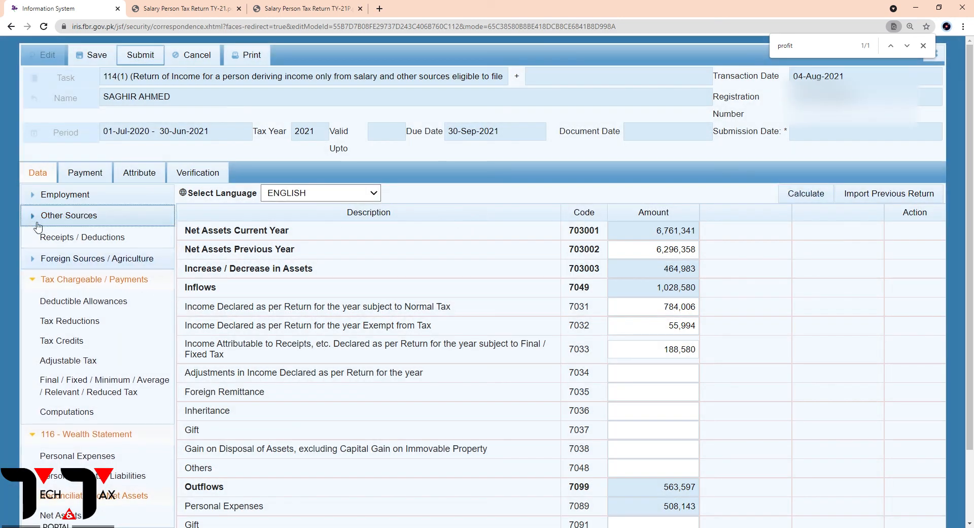
{"action": "left_click", "coordinate": [34, 258]}
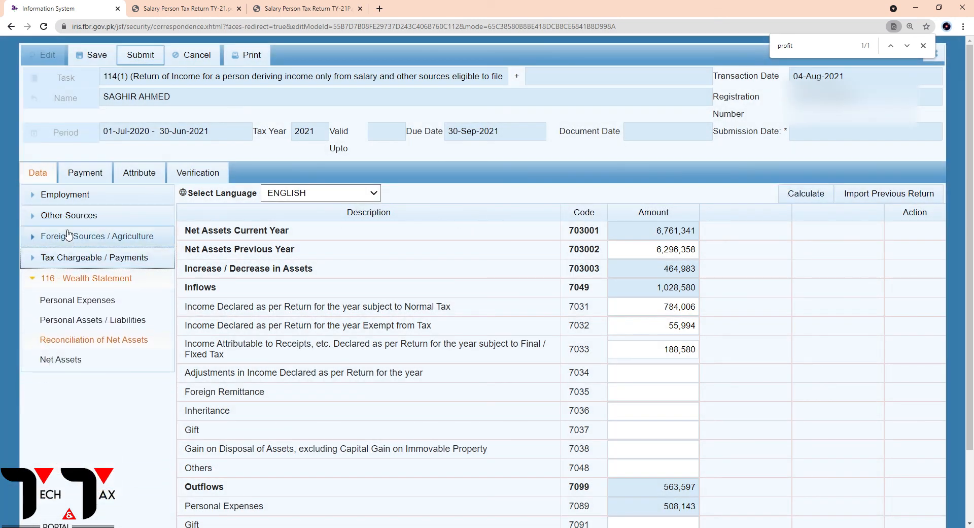
{"action": "left_click", "coordinate": [31, 195]}
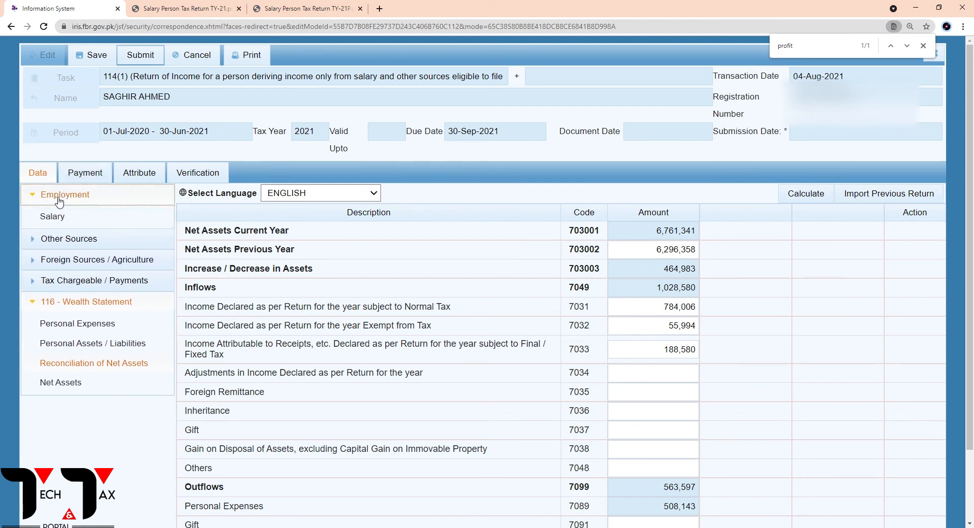
{"action": "left_click", "coordinate": [64, 216]}
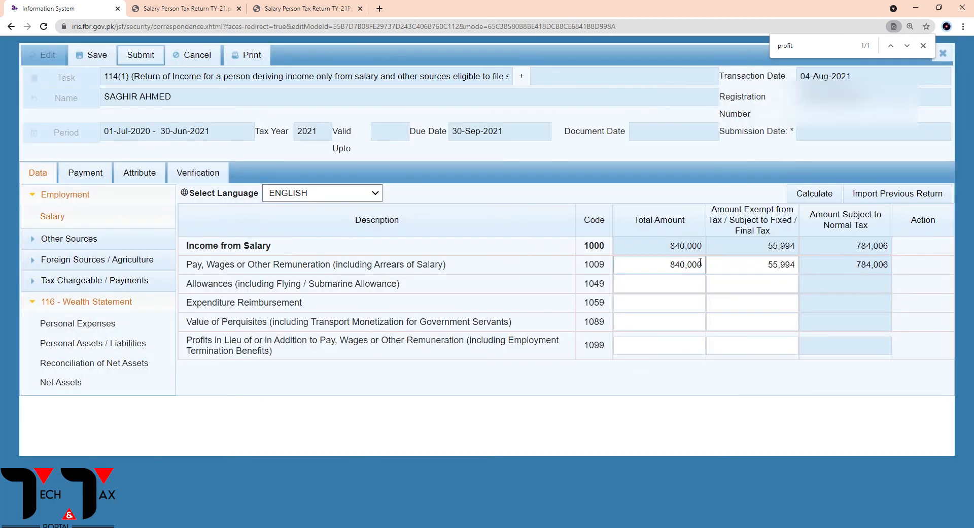
{"action": "left_click", "coordinate": [681, 247]}
{"action": "left_click_drag", "start_coordinate": [681, 247], "coordinate": [742, 248]}
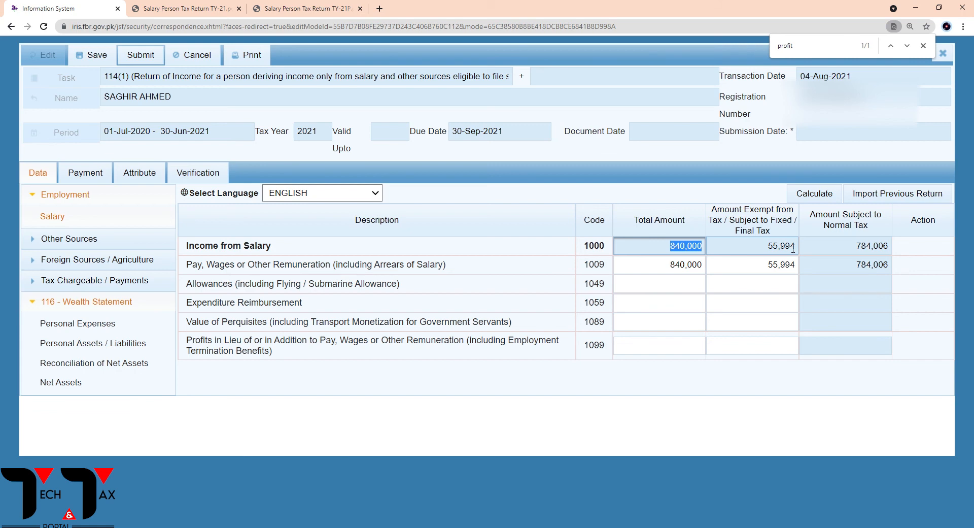
{"action": "double_click", "coordinate": [772, 249]}
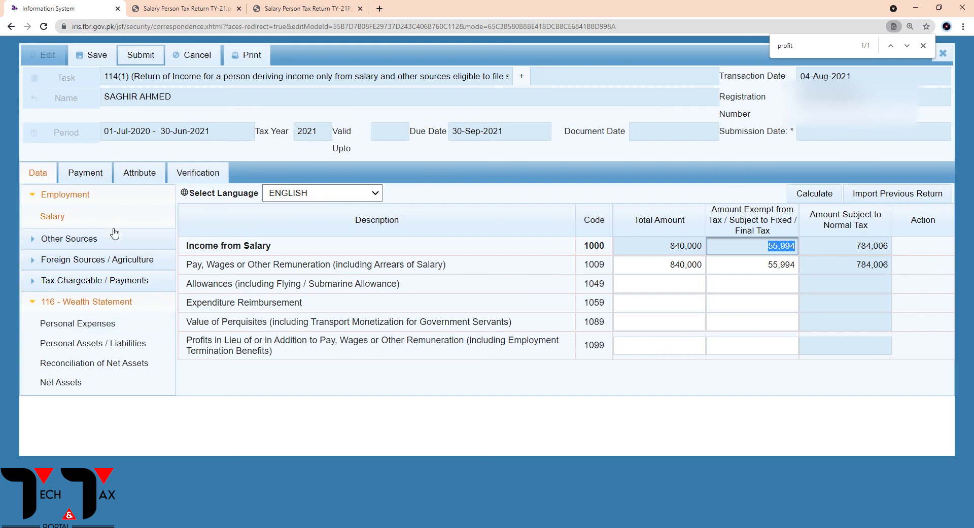
Review the total Receipts from Other Sources under Receipts / Deductions, and collapse the Other Sources group
{"action": "left_click", "coordinate": [104, 249]}
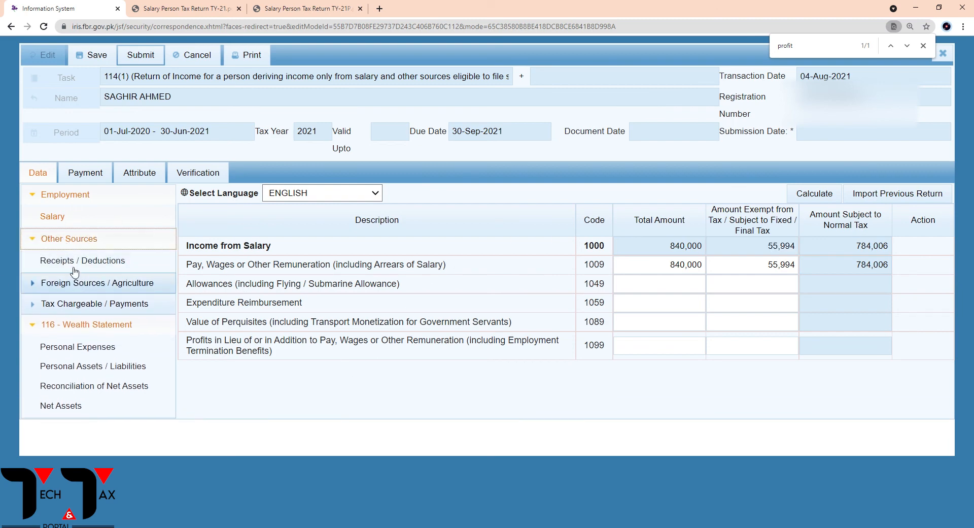
{"action": "left_click", "coordinate": [79, 262]}
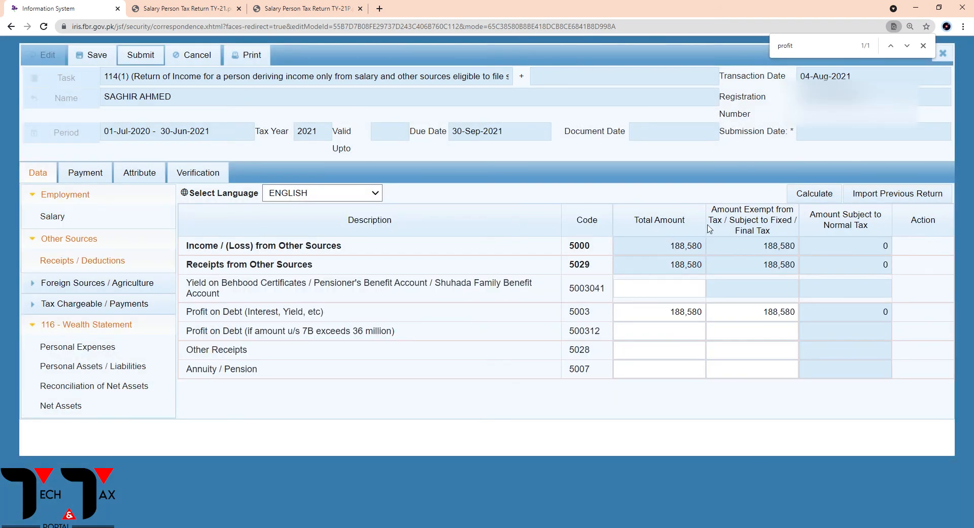
{"action": "left_click", "coordinate": [665, 268]}
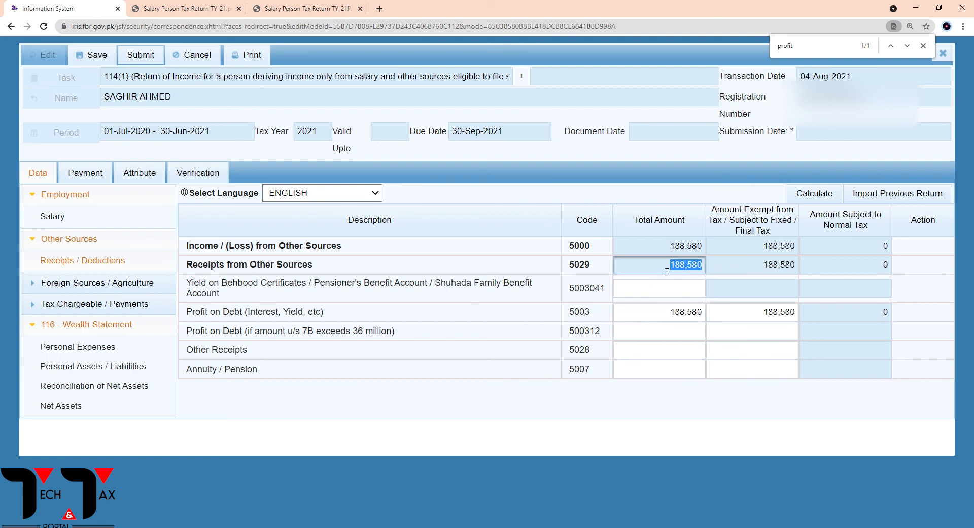
{"action": "left_click", "coordinate": [39, 239]}
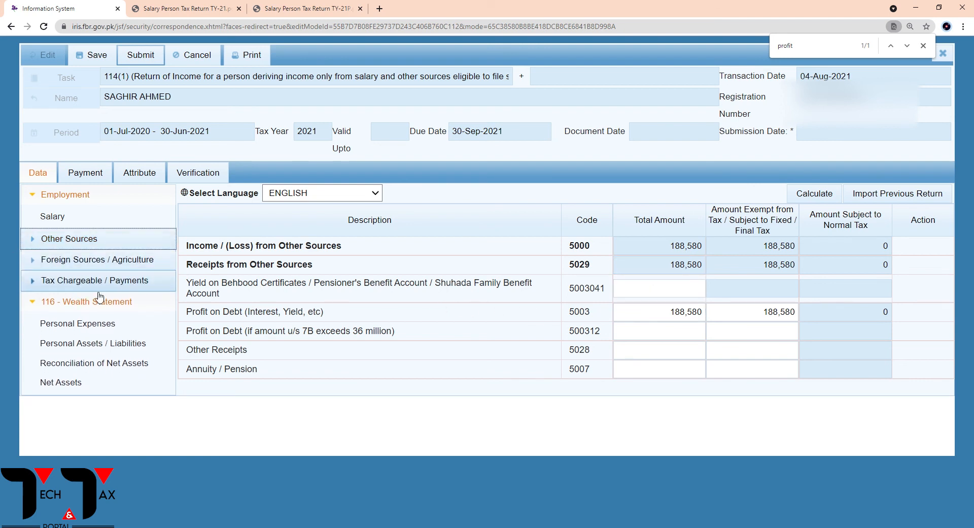
Review the tax deducted on salary u/s 149 under Adjustable Tax and the profit on debt entries under Final / Fixed / Minimum Tax
{"action": "left_click", "coordinate": [46, 282]}
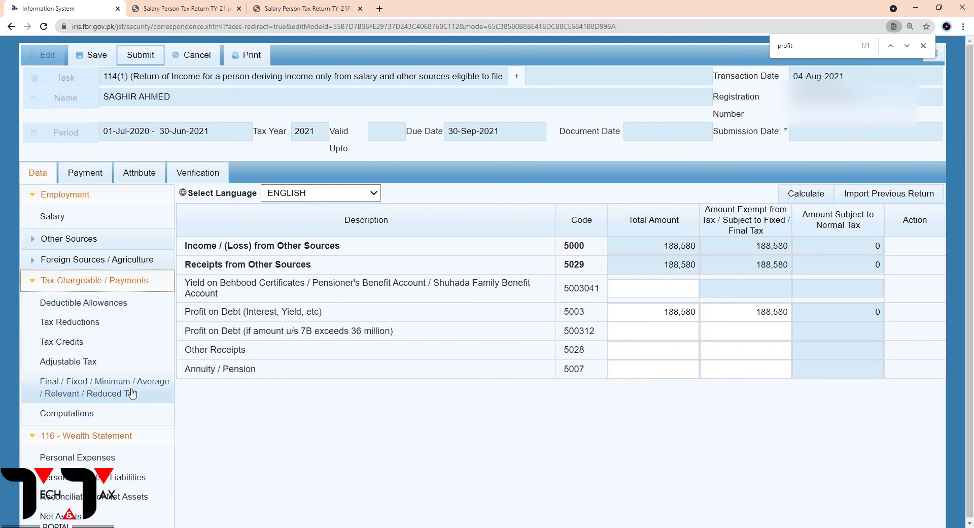
{"action": "left_click", "coordinate": [76, 361]}
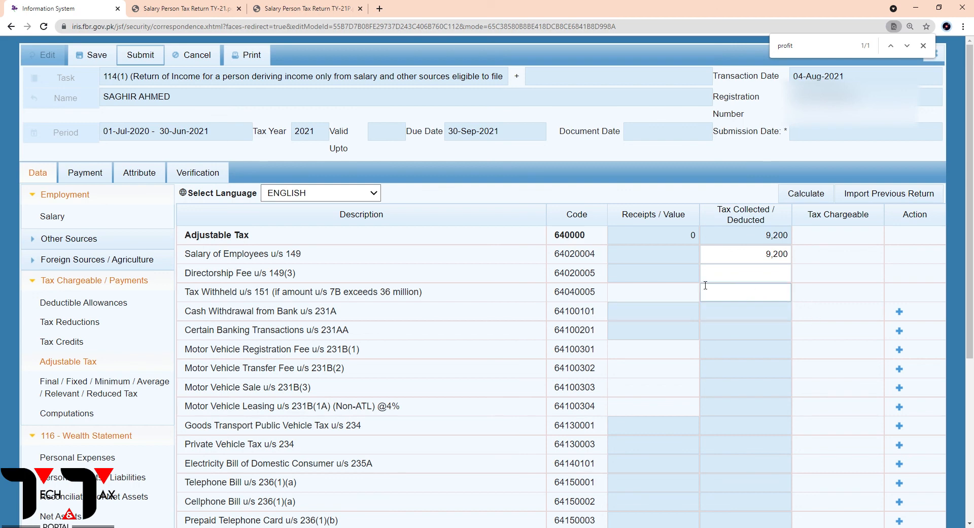
{"action": "left_click_drag", "start_coordinate": [756, 259], "coordinate": [795, 257]}
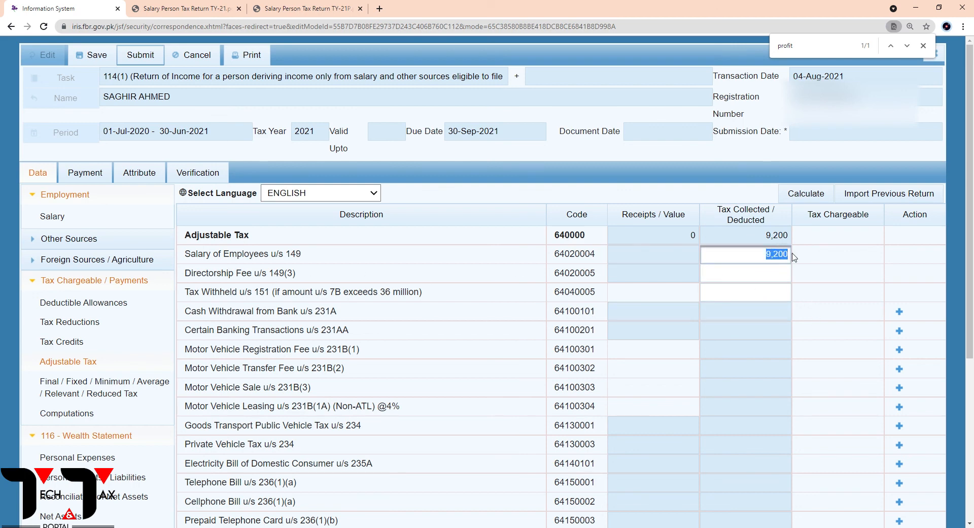
{"action": "left_click", "coordinate": [756, 264]}
{"action": "left_click", "coordinate": [90, 403]}
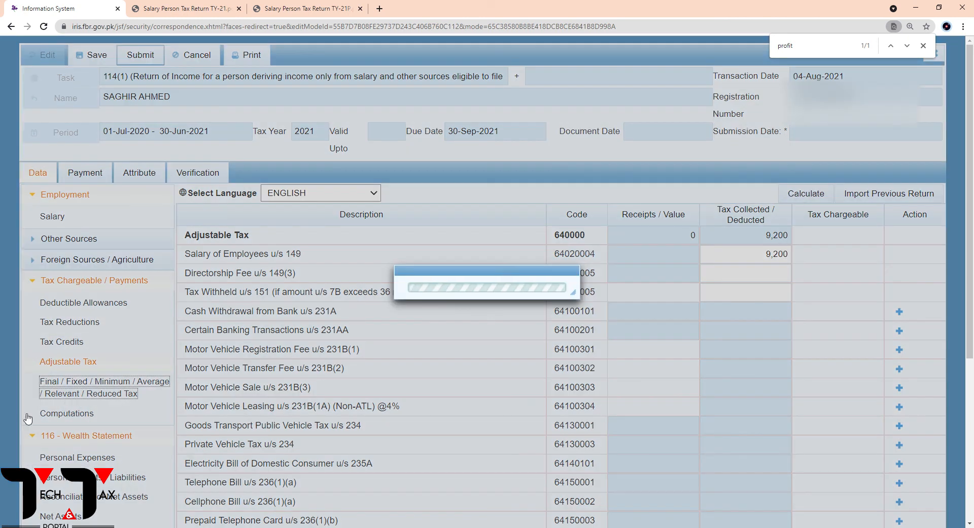
{"action": "scroll", "coordinate": [457, 411], "scroll_direction": "down", "scroll_amount": 1}
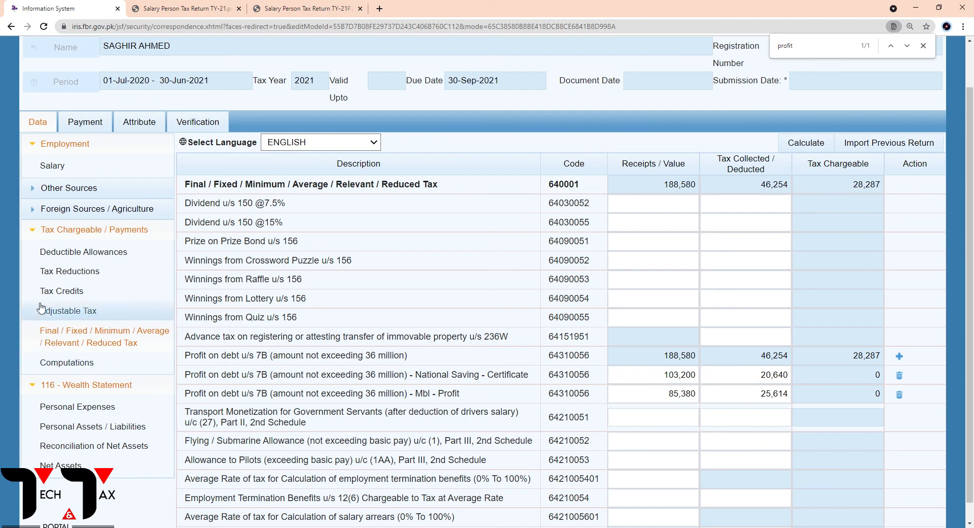
Collapse the Tax Chargeable / Payments group and review the Personal Expenses in the 116 - Wealth Statement
{"action": "left_click", "coordinate": [76, 229]}
{"action": "left_click", "coordinate": [76, 276]}
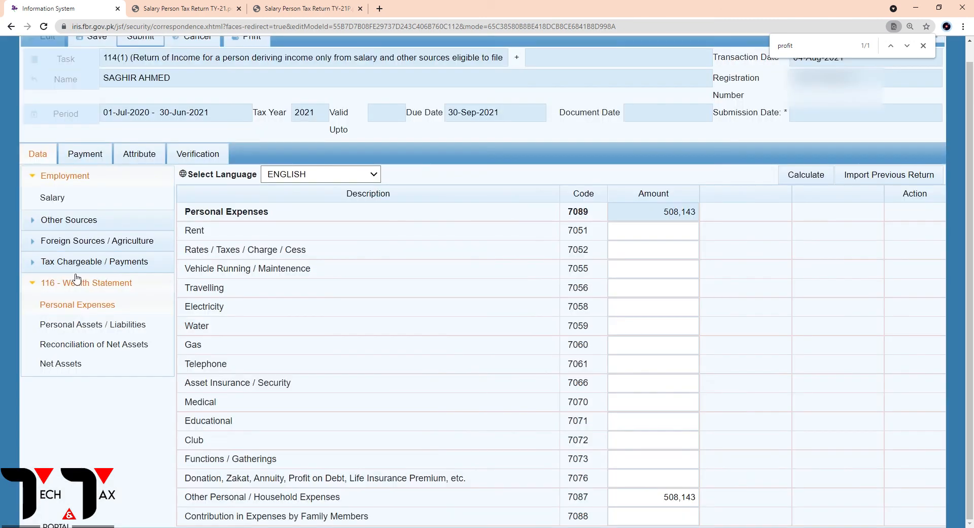
{"action": "left_click", "coordinate": [43, 282]}
{"action": "left_click", "coordinate": [43, 282]}
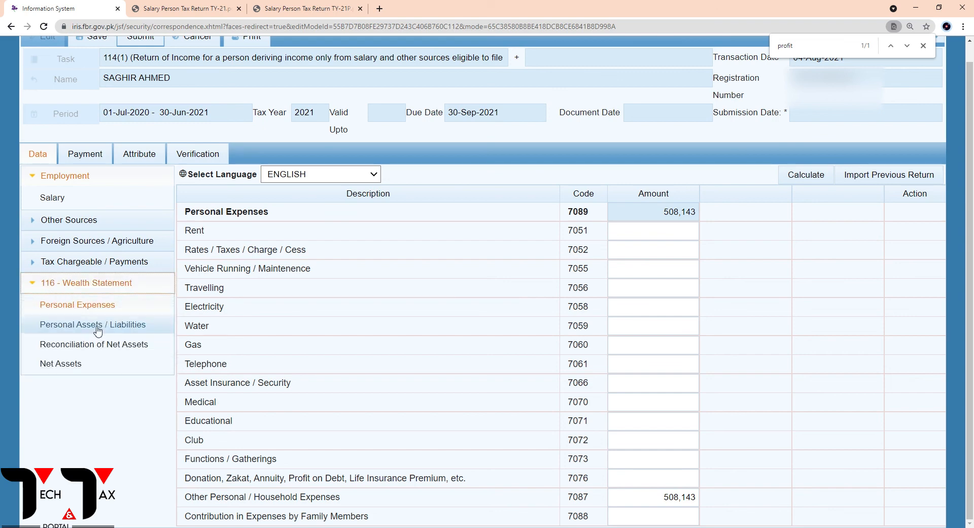
Review the net assets, inflows and outflows in the wealth statement's Reconciliation of Net Assets
{"action": "left_click", "coordinate": [98, 329]}
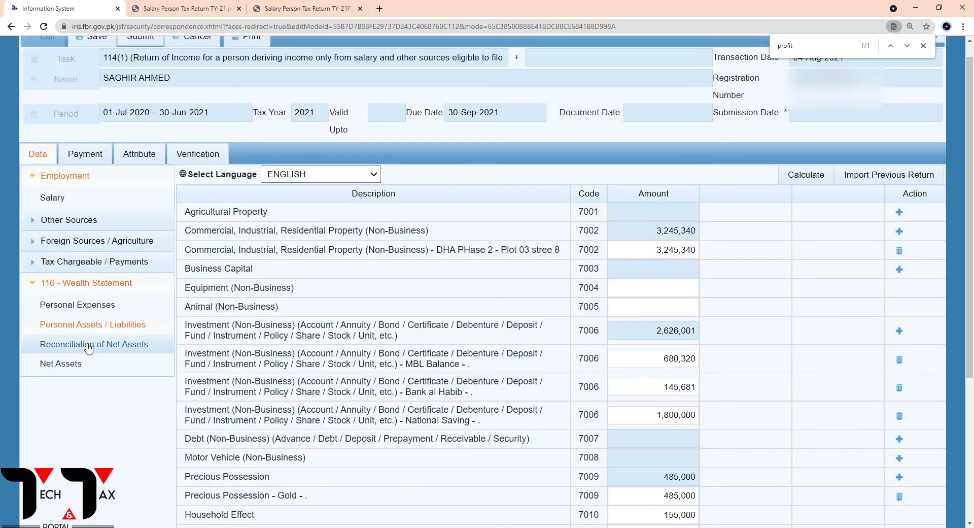
{"action": "left_click", "coordinate": [89, 345]}
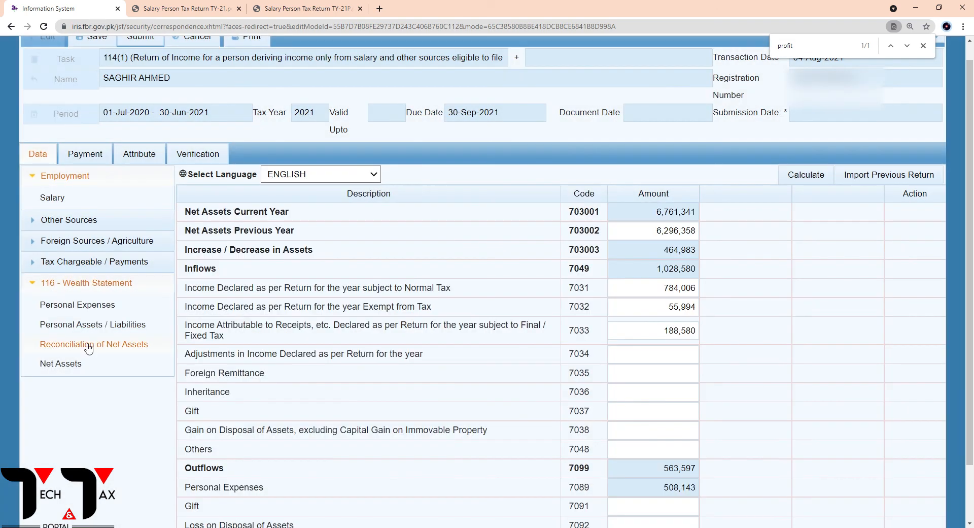
{"action": "scroll", "coordinate": [526, 365], "scroll_direction": "down", "scroll_amount": 1}
{"action": "scroll", "coordinate": [525, 368], "scroll_direction": "up", "scroll_amount": 2}
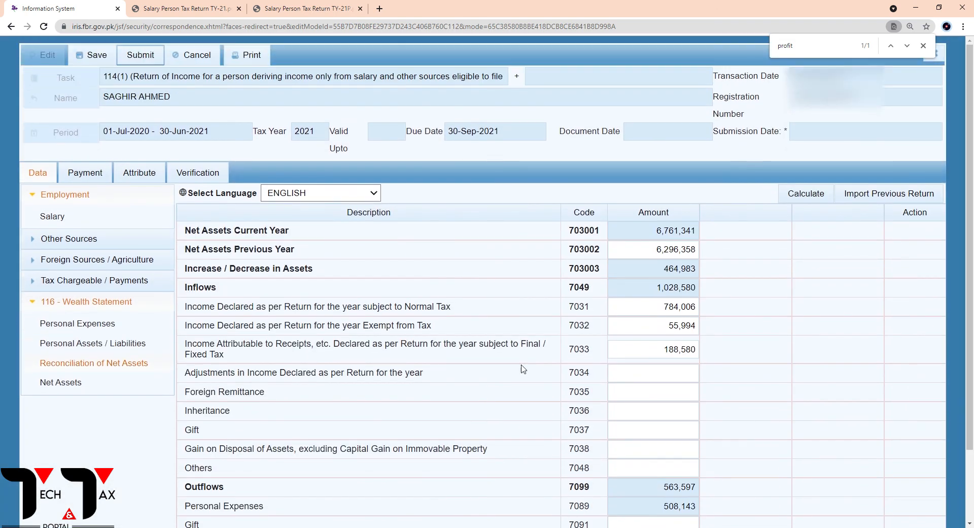